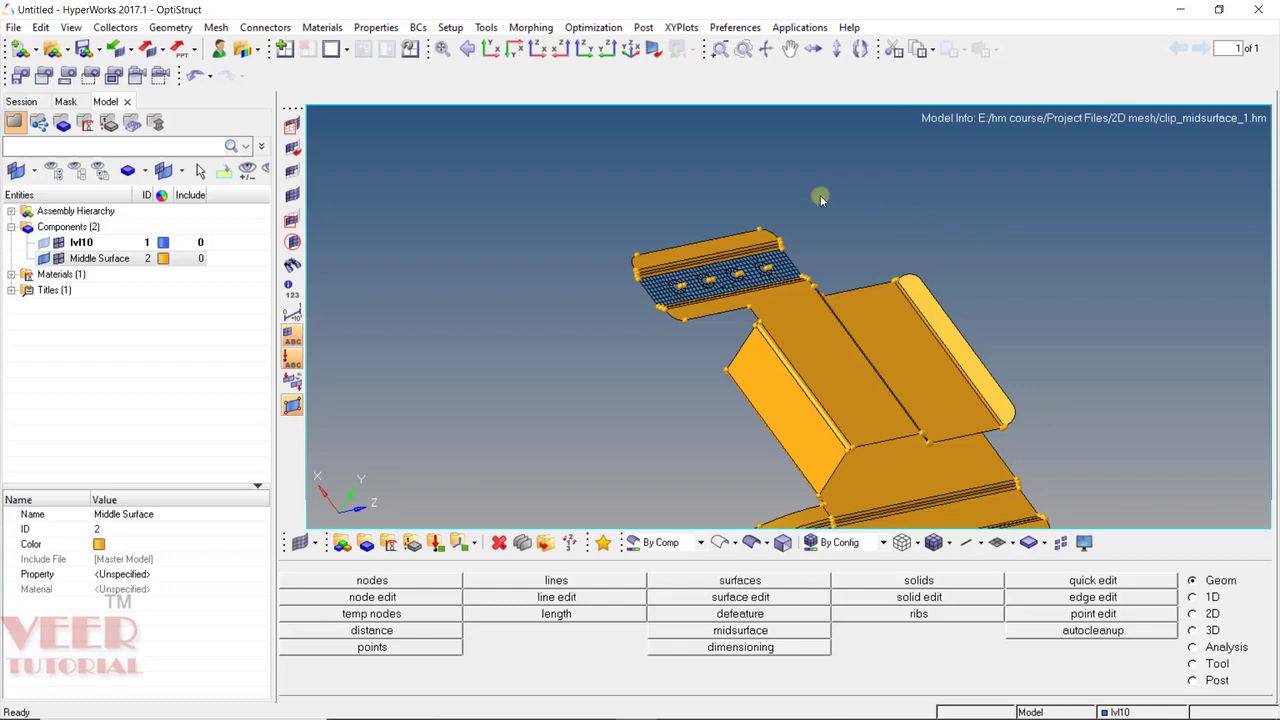
Step: Examine the meshed plate with four holes and the unmeshed bend surfaces beside it
scroll(742, 255, up, 6)
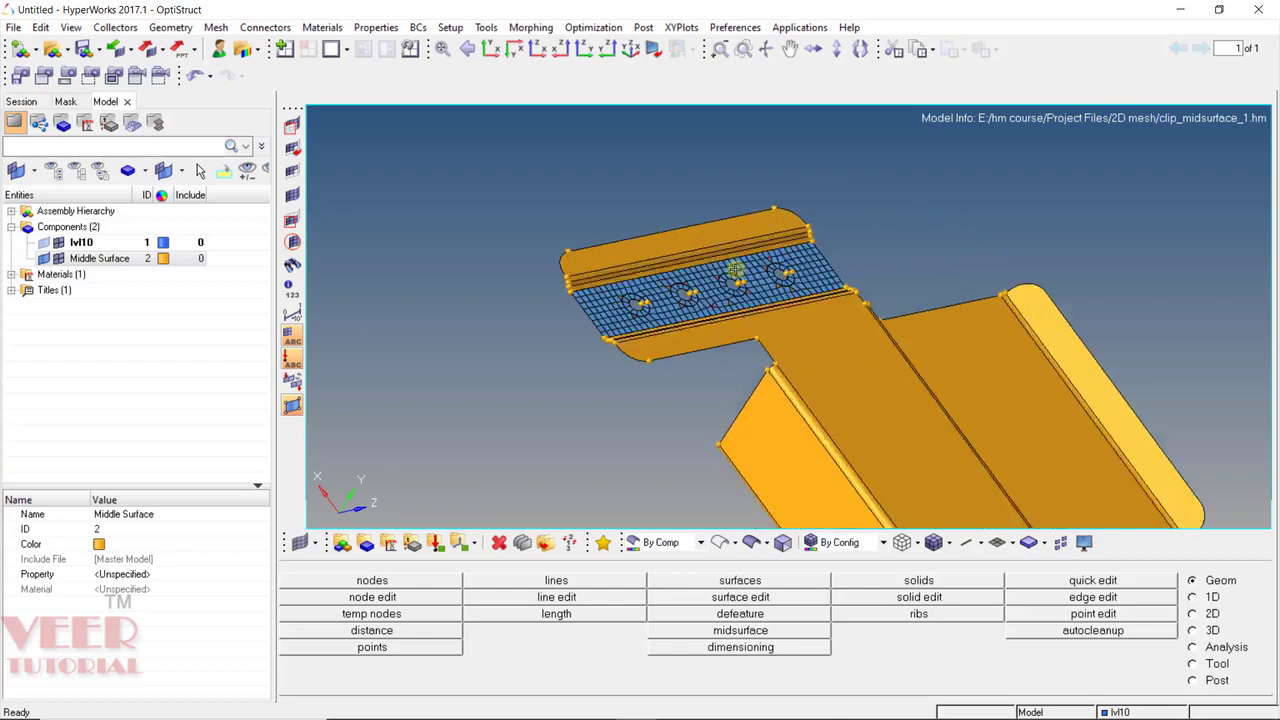
scroll(848, 305, up, 1)
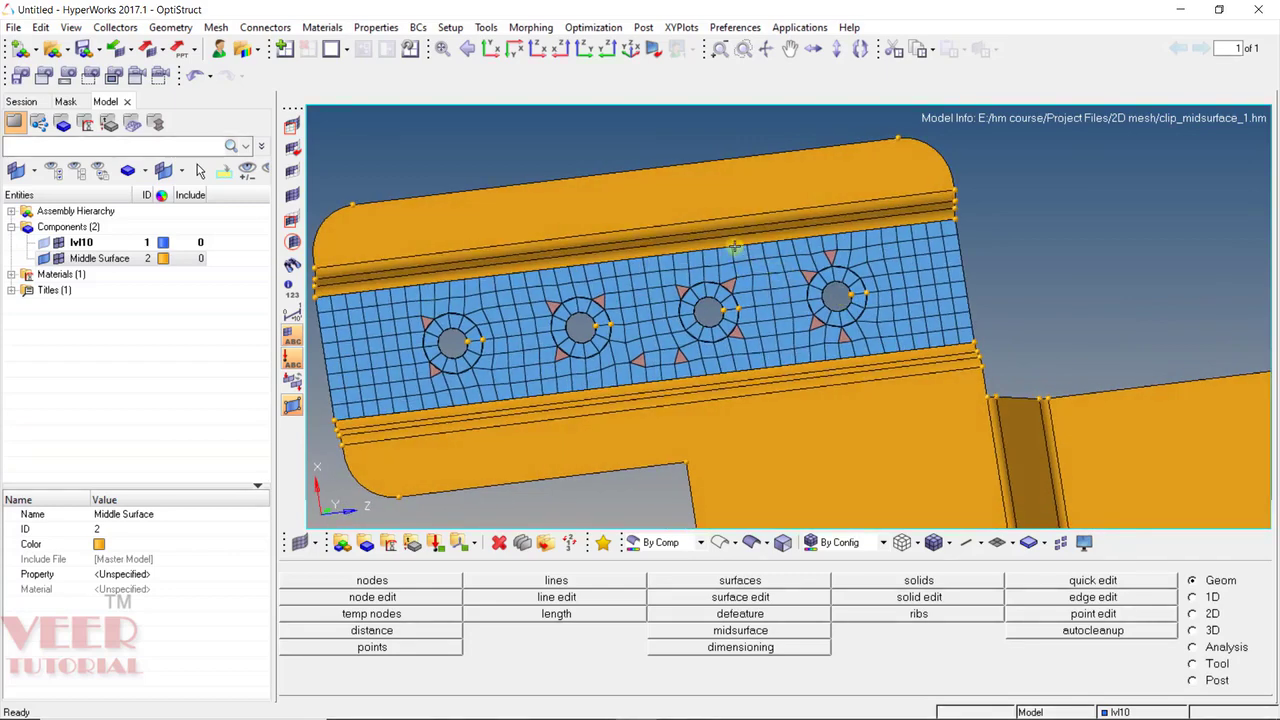
scroll(726, 246, down, 3)
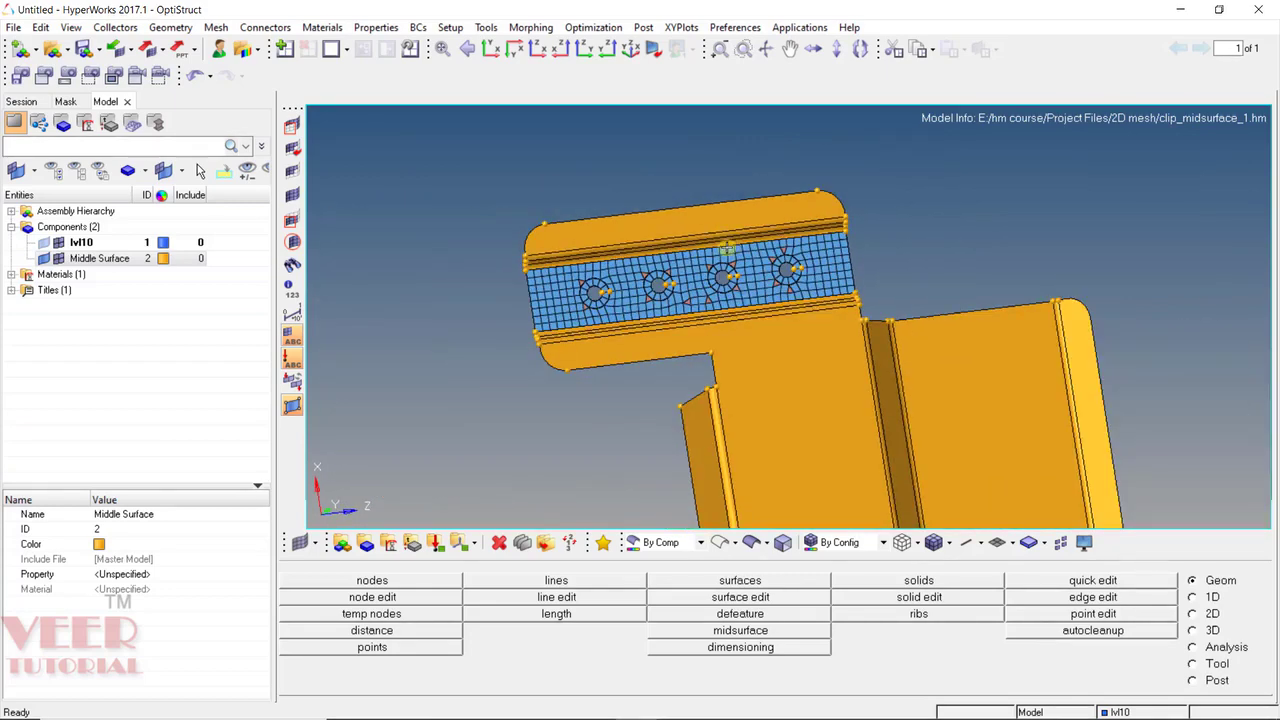
click(53, 50)
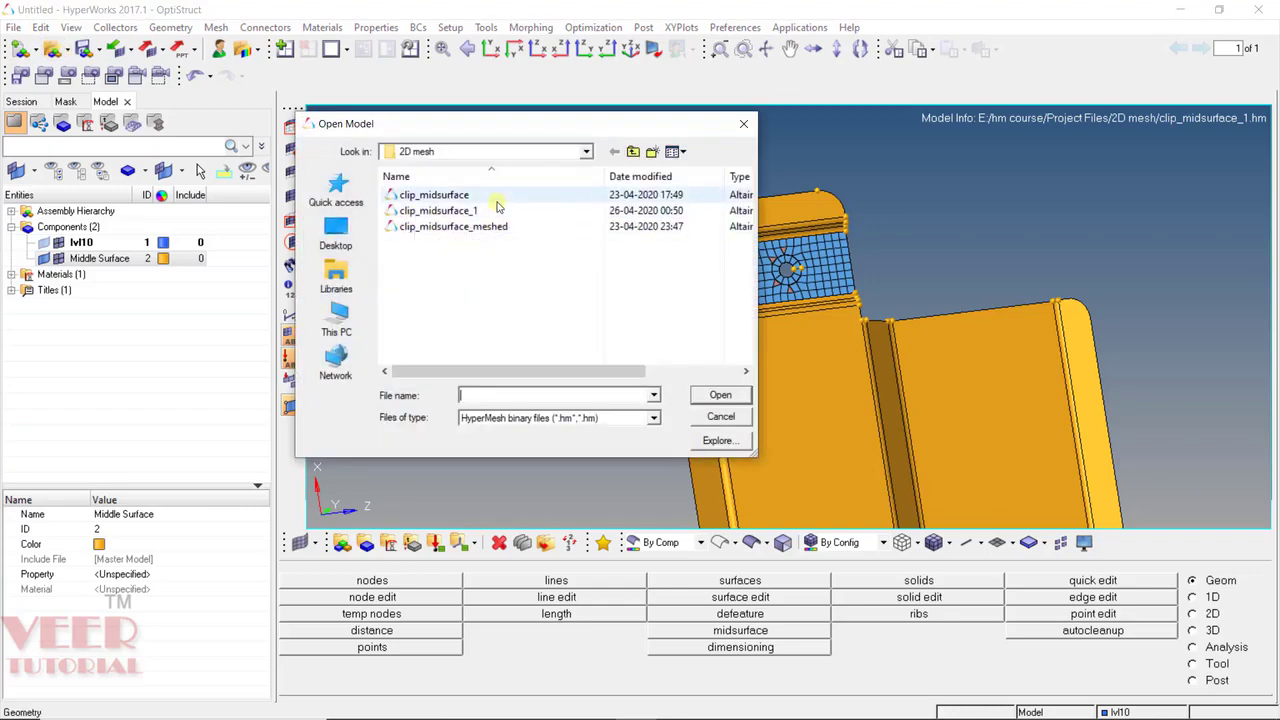
click(735, 420)
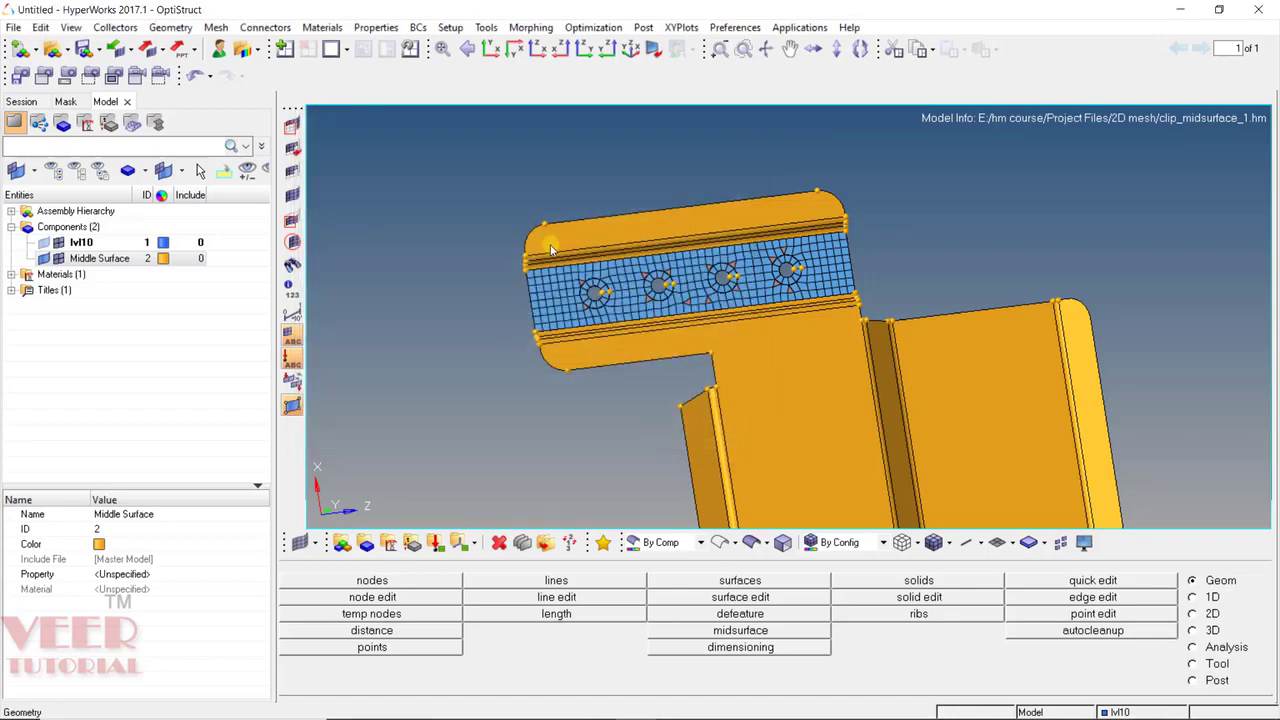
ctrl+drag(814, 409, 961, 384)
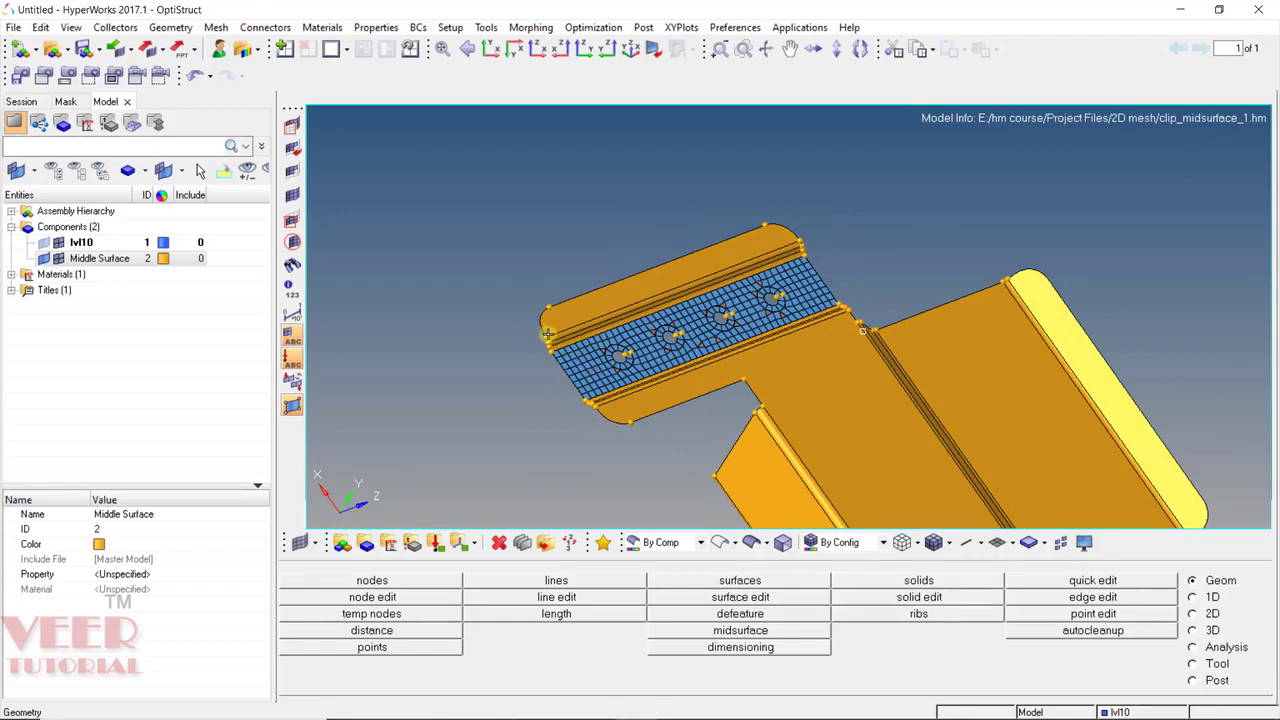
scroll(548, 334, up, 5)
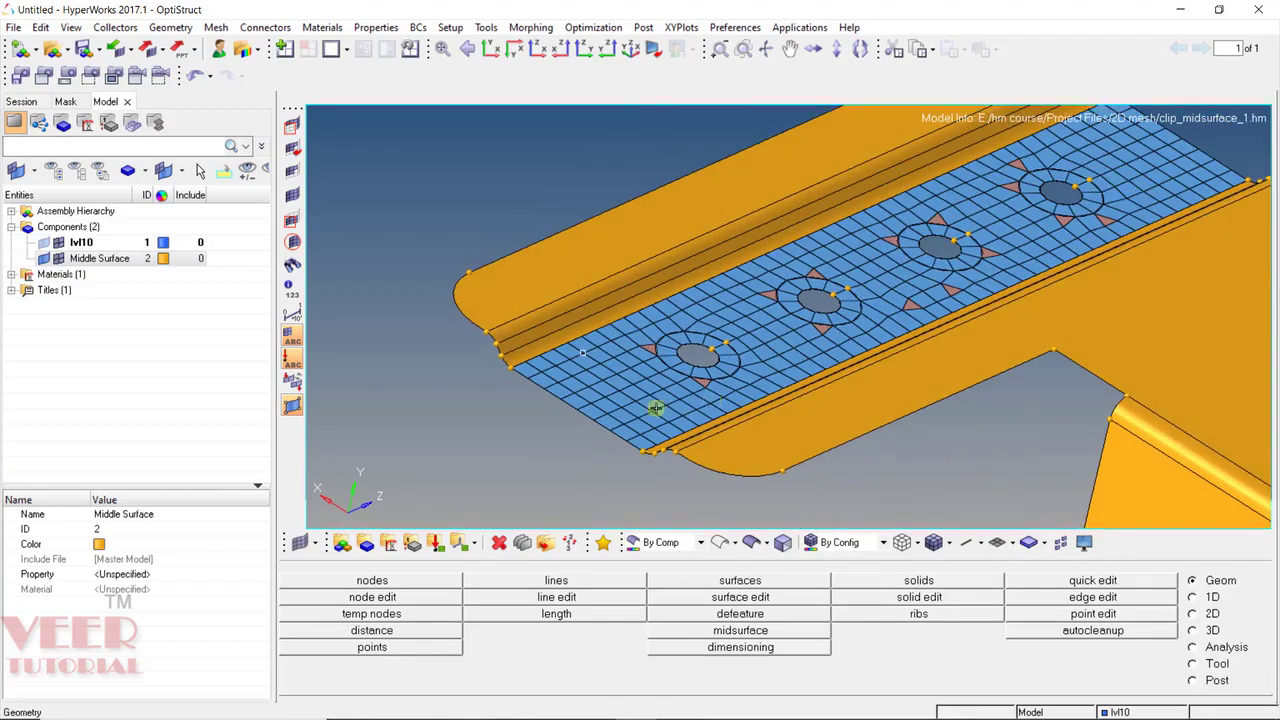
scroll(655, 408, down, 3)
scroll(592, 389, up, 6)
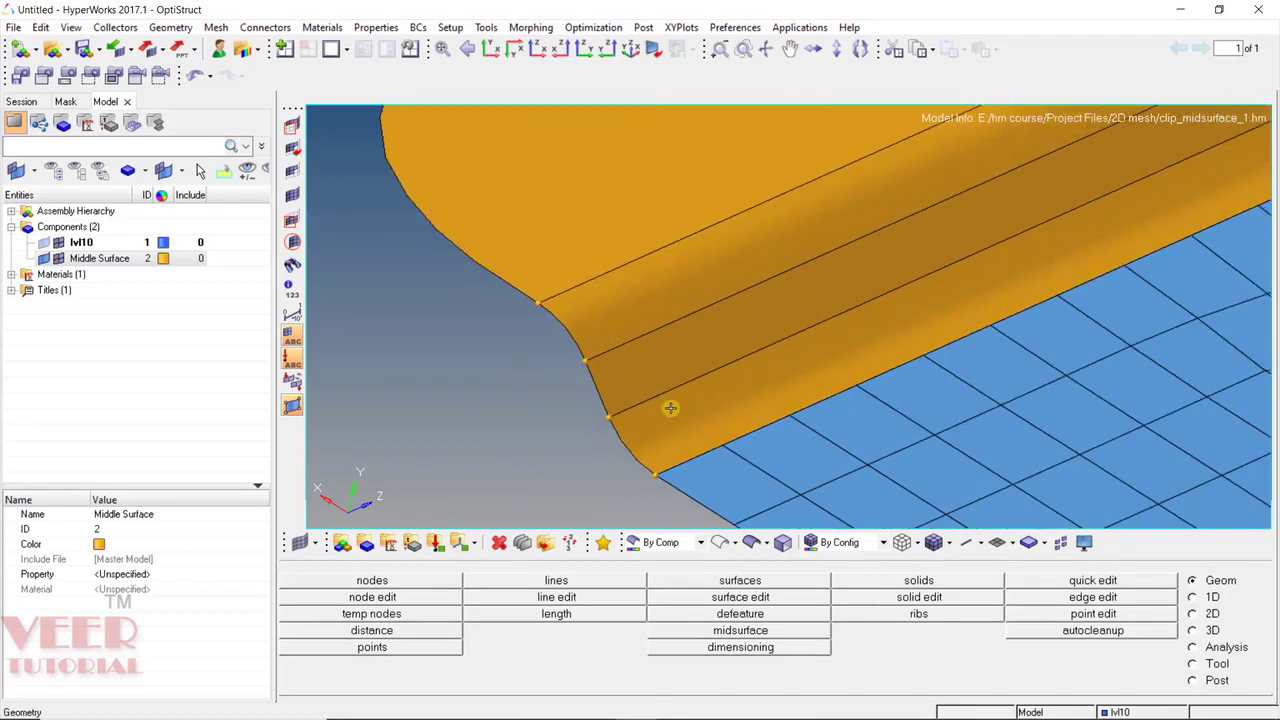
ctrl+click(670, 408)
mouse_move(626, 445)
ctrl+mouse_down()
mouse_move(691, 417)
mouse_move(651, 458)
mouse_move(541, 420)
ctrl+mouse_up()
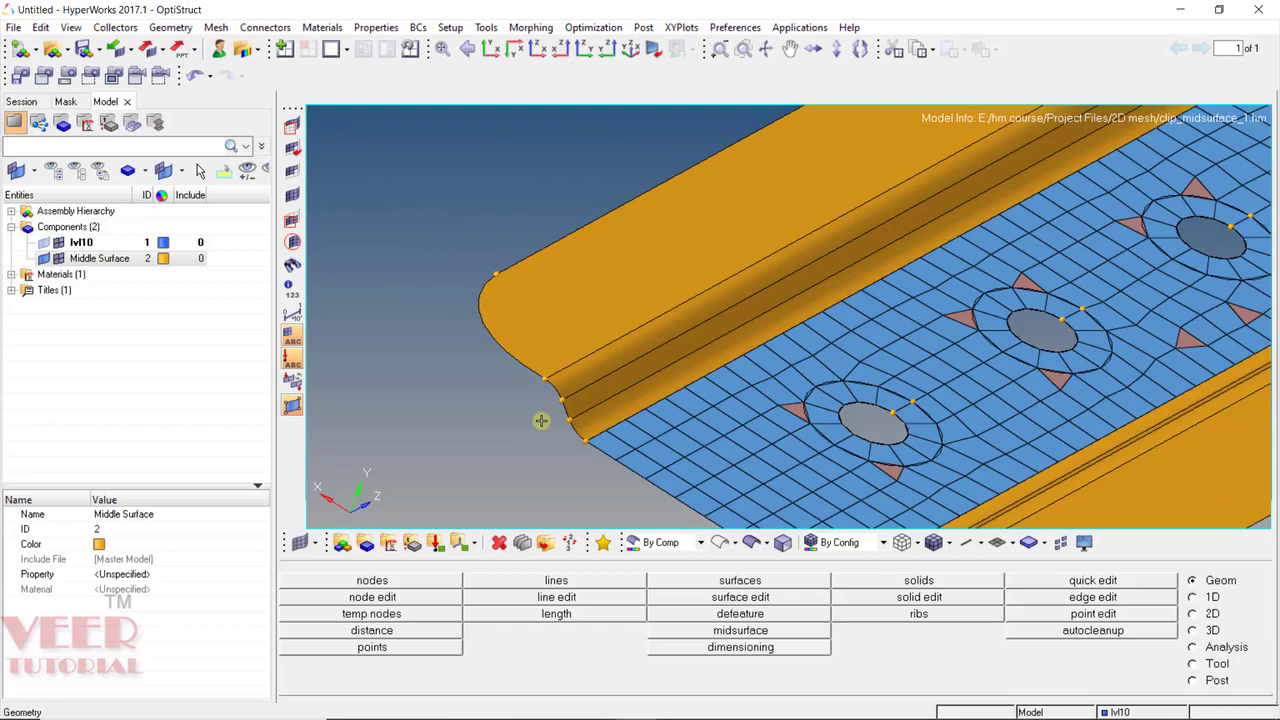
Step: Automesh the fillet surface adjoining the meshed four-hole plate, selecting by surfs, with element size 1.000 and mixed type
key(F12)
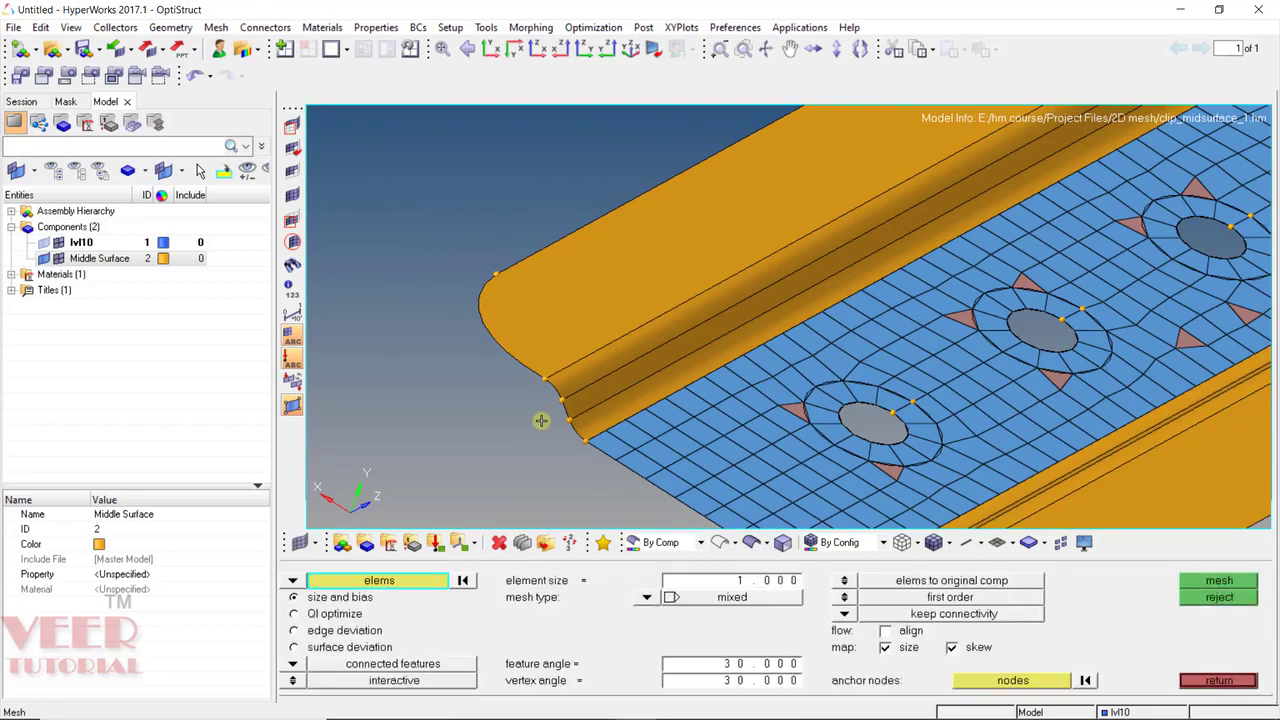
click(294, 581)
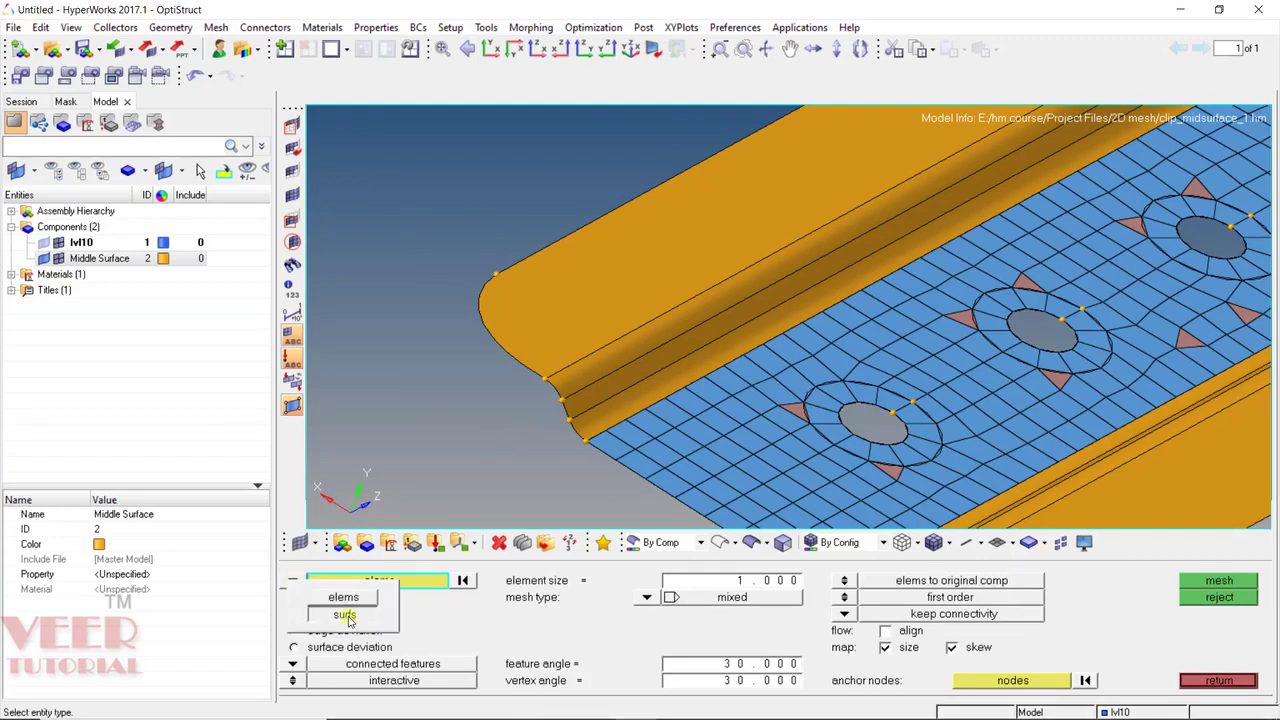
click(345, 614)
ctrl+scroll(631, 411, down, 3)
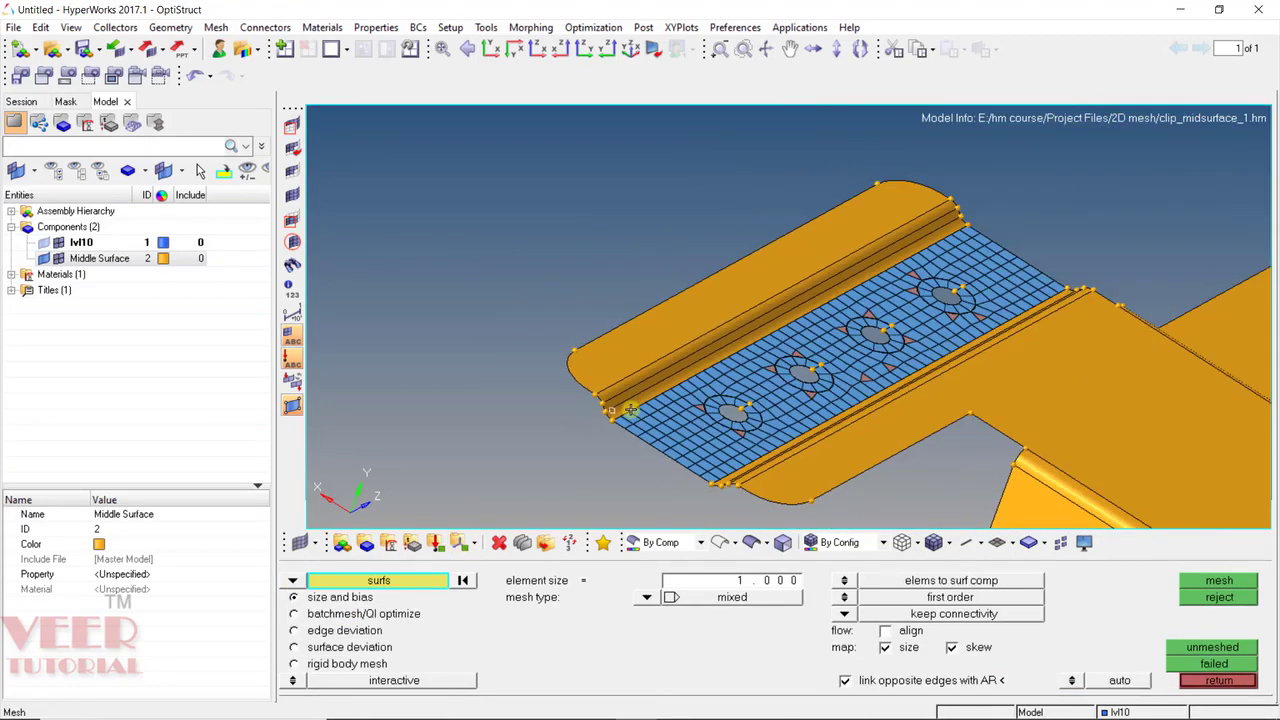
ctrl+drag(616, 420, 521, 434)
scroll(537, 425, up, 2)
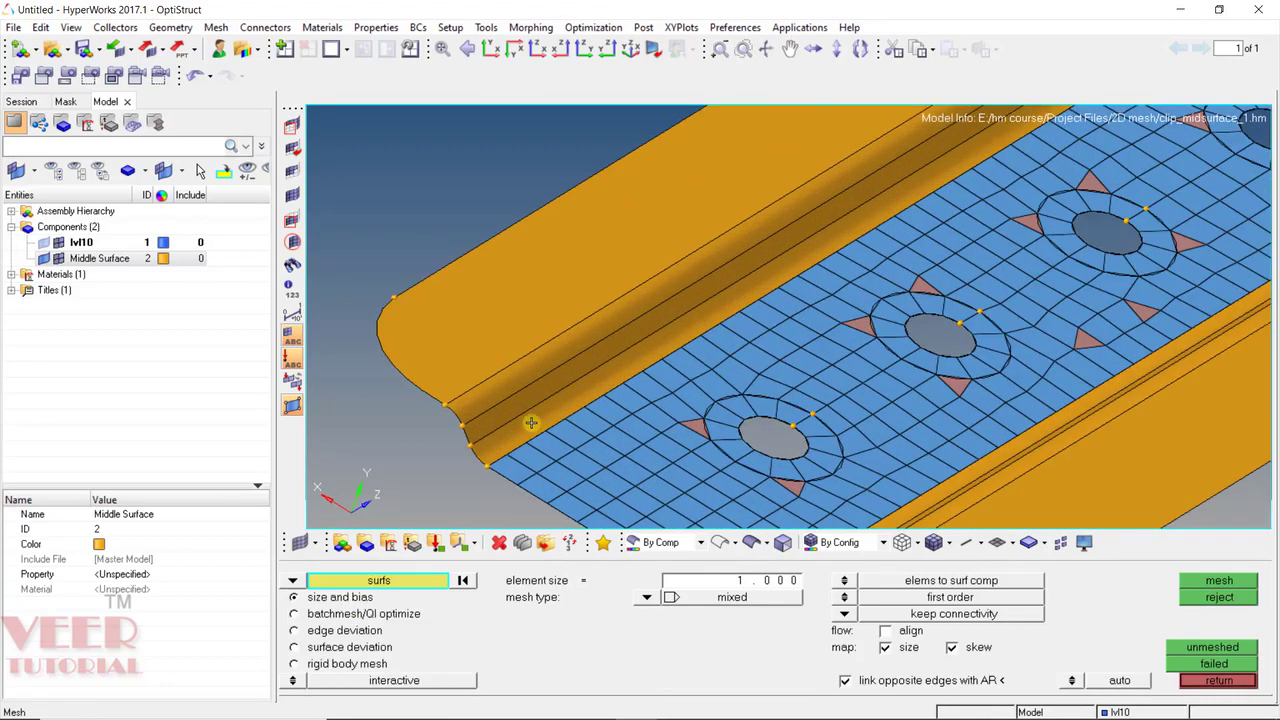
click(528, 423)
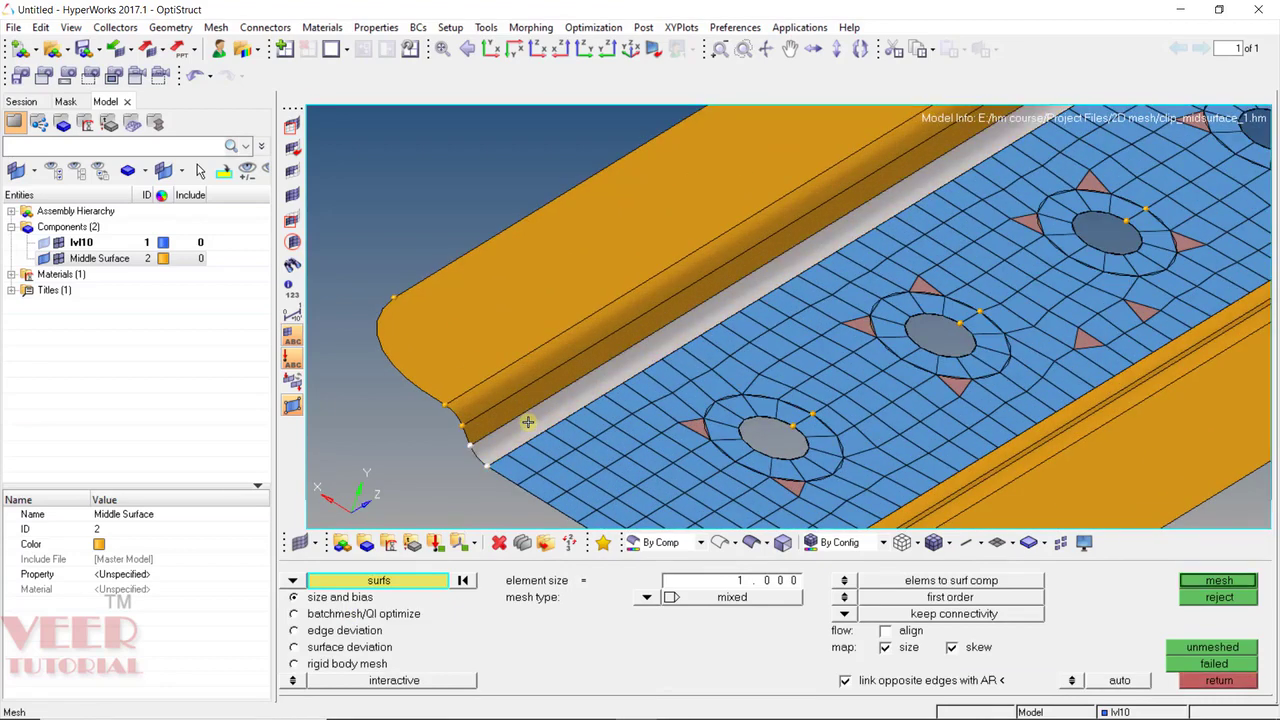
click(1244, 582)
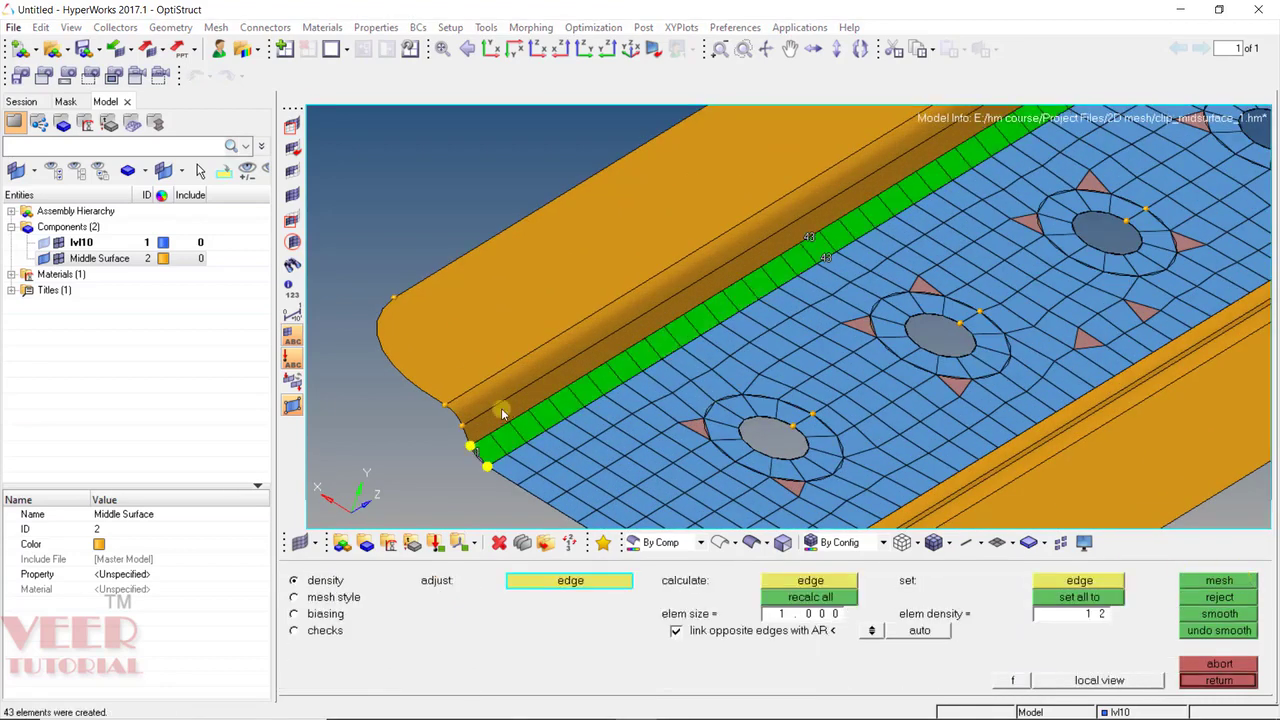
Step: Raise the density of the fillet strip's short curved edge to 2 elements, check both ends and accept the mesh
scroll(604, 320, down, 4)
ctrl+drag(578, 370, 710, 409)
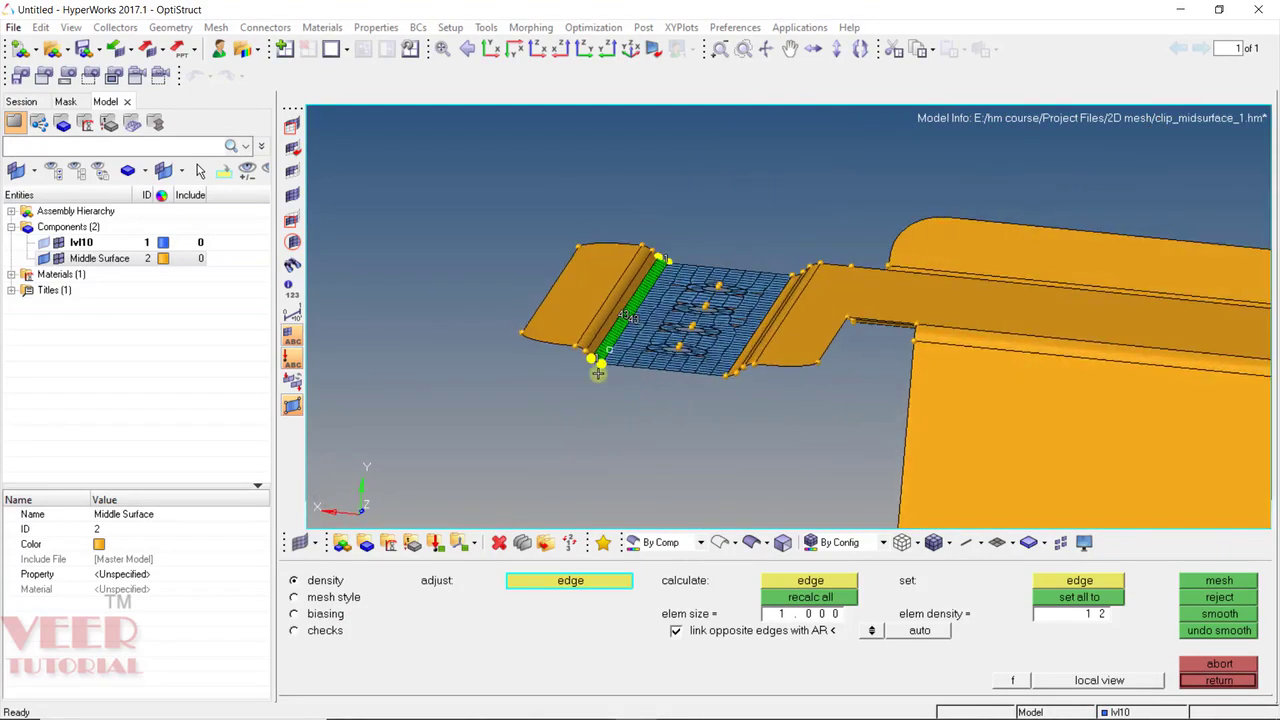
scroll(598, 373, up, 5)
mouse_move(633, 284)
ctrl+mouse_down()
mouse_move(636, 329)
mouse_move(563, 331)
ctrl+mouse_up()
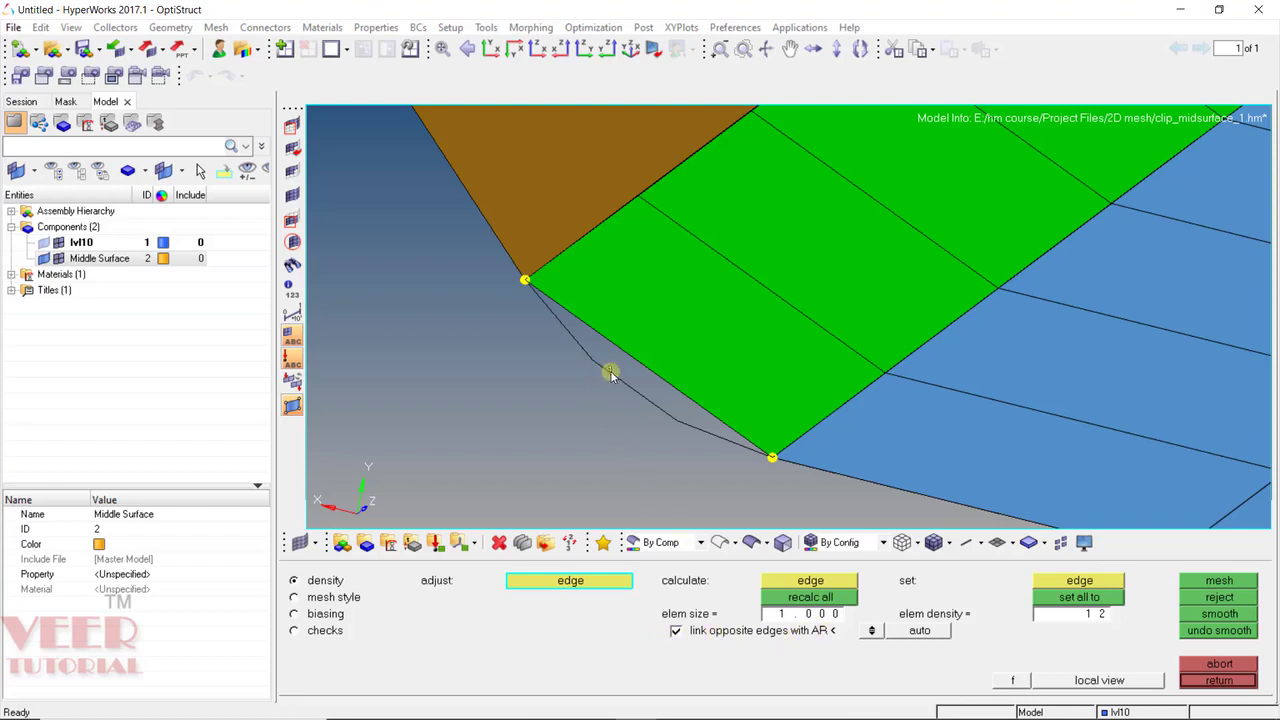
click(610, 373)
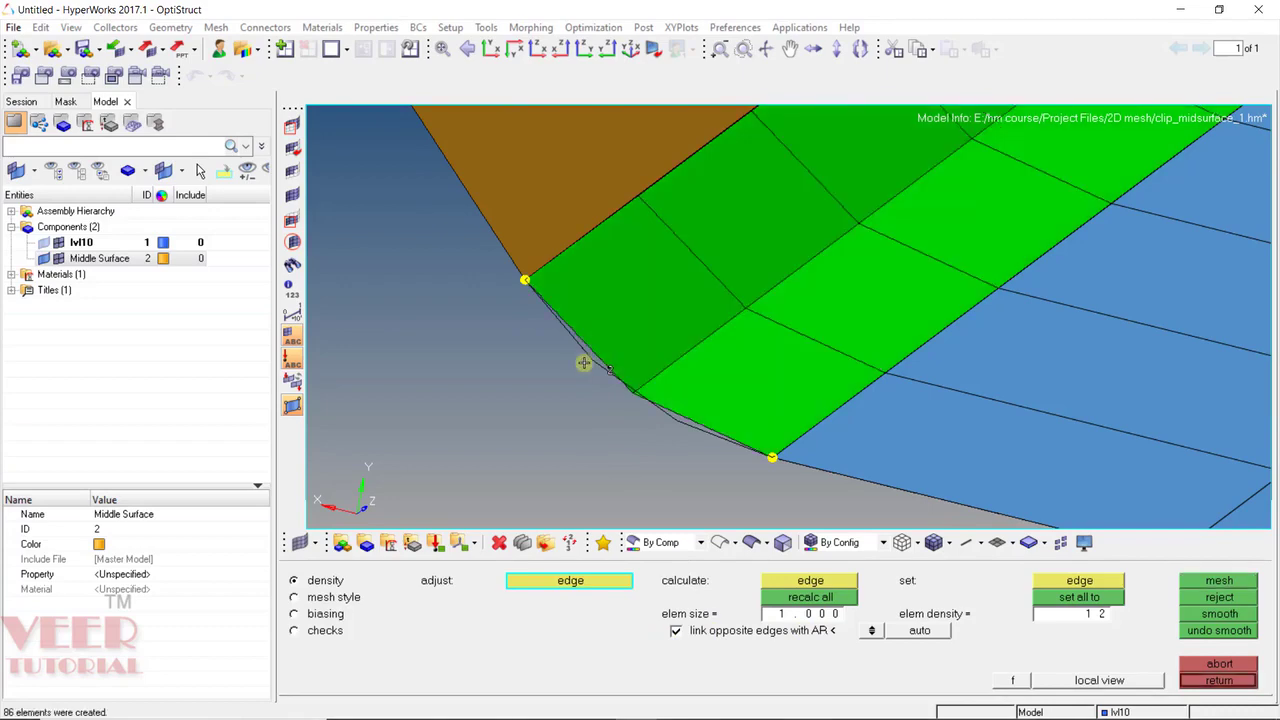
scroll(585, 370, down, 10)
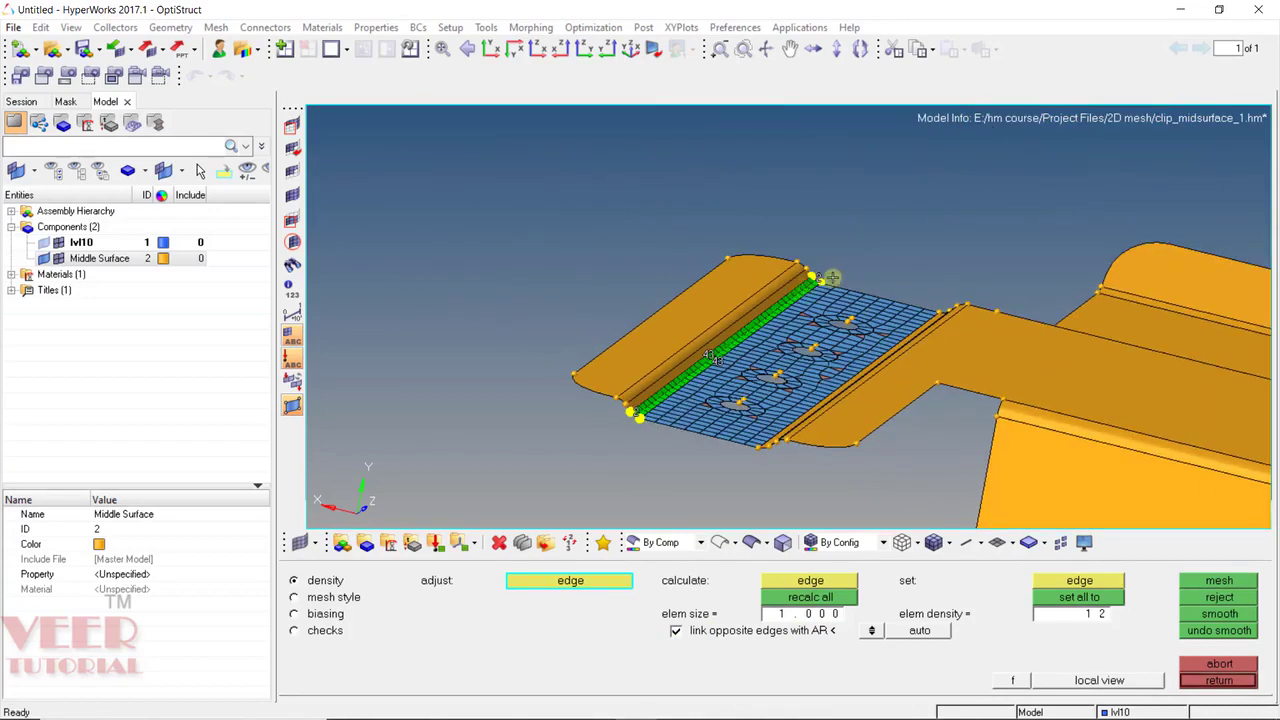
scroll(830, 279, up, 10)
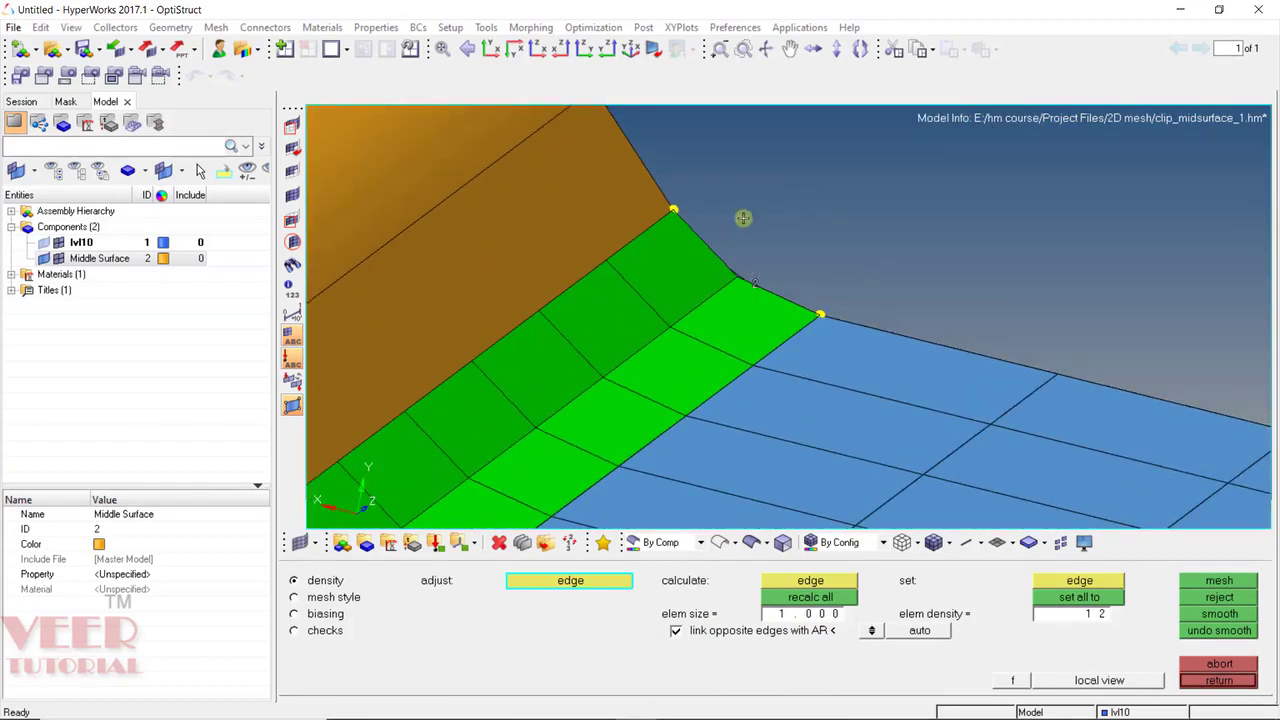
scroll(757, 240, down, 4)
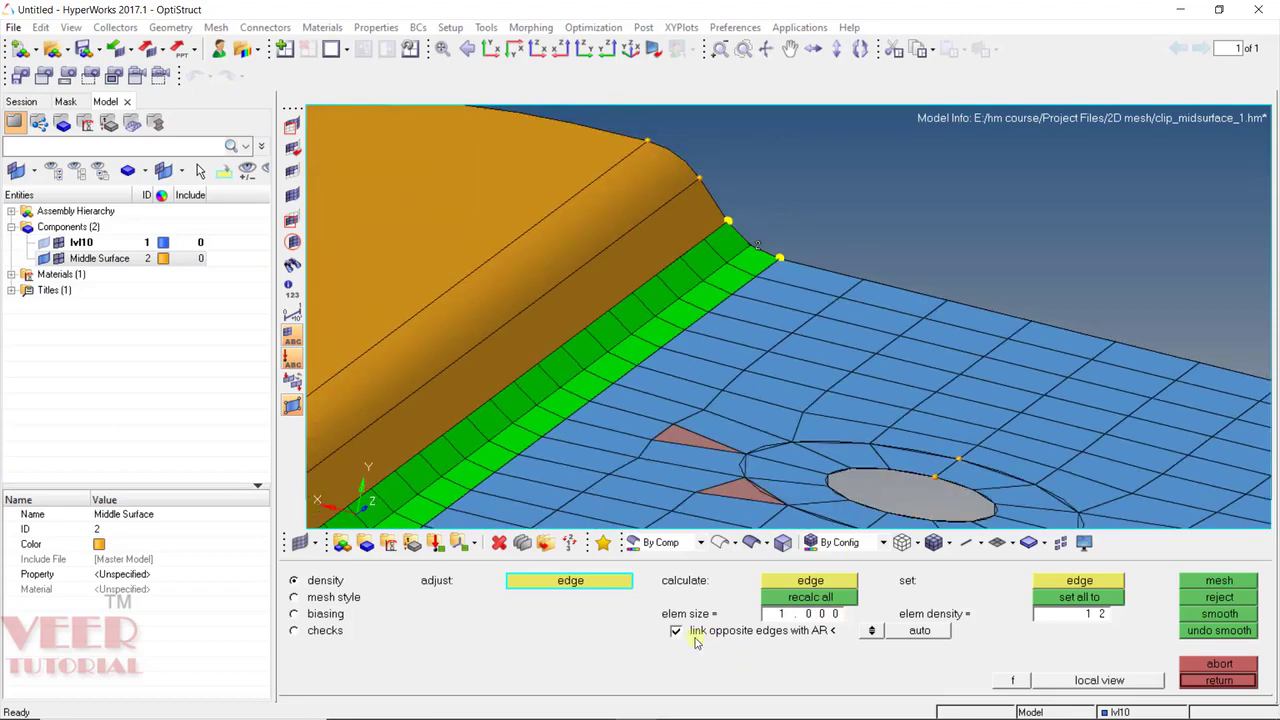
scroll(745, 255, down, 6)
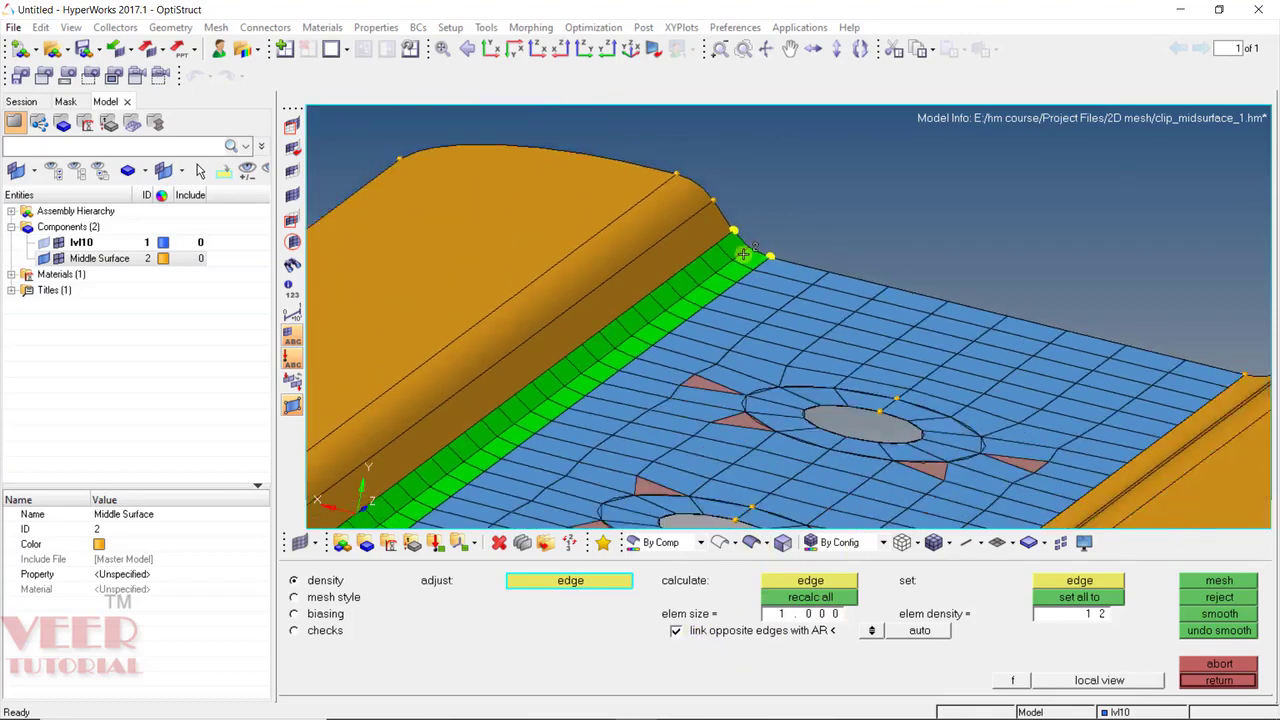
scroll(540, 421, up, 8)
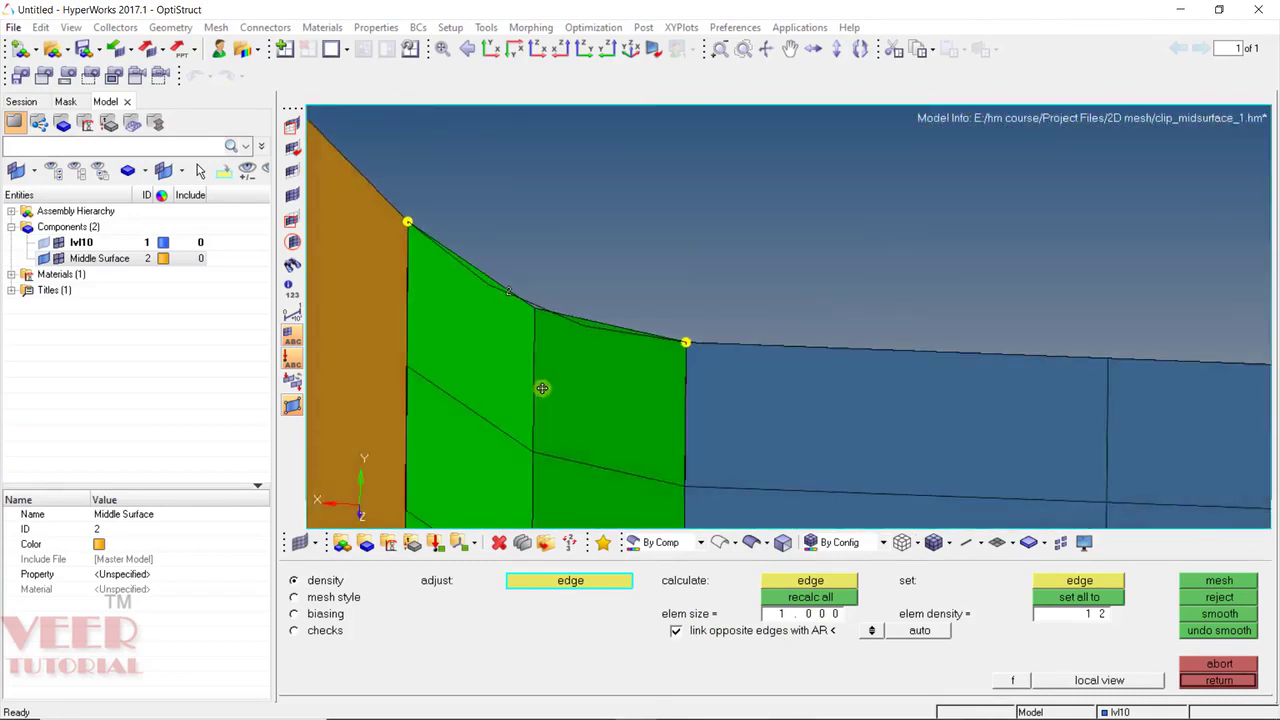
ctrl+drag(542, 388, 506, 440)
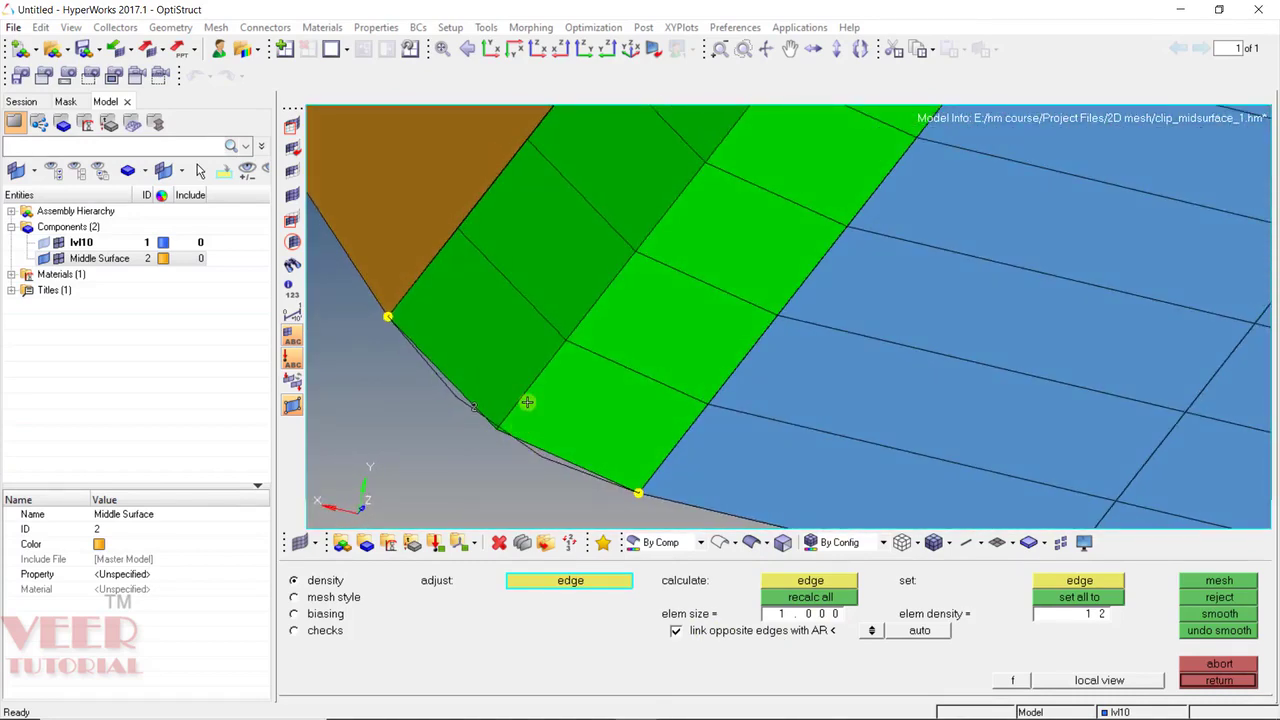
click(1205, 690)
Step: Mesh the narrow flat surface next to the meshed fillet with 1.000 mixed elements, one row across, and accept it
ctrl+drag(640, 366, 837, 500)
ctrl+scroll(552, 405, down, 2)
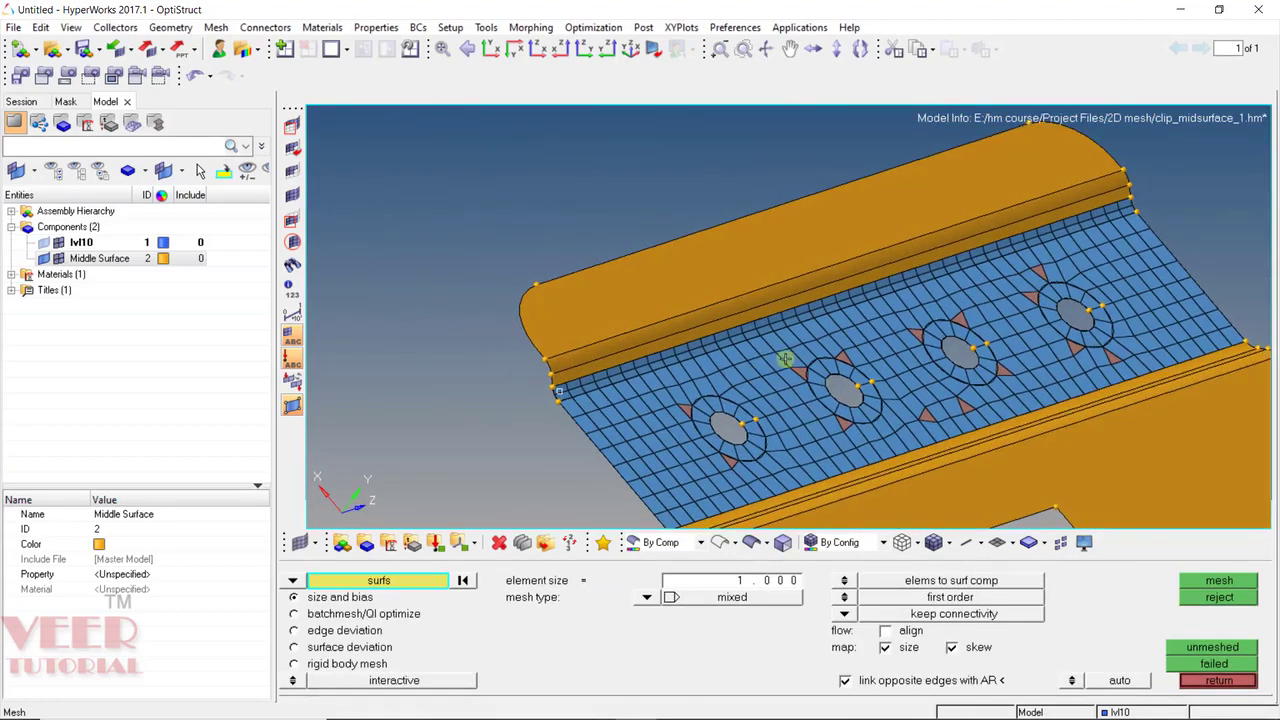
scroll(561, 355, up, 2)
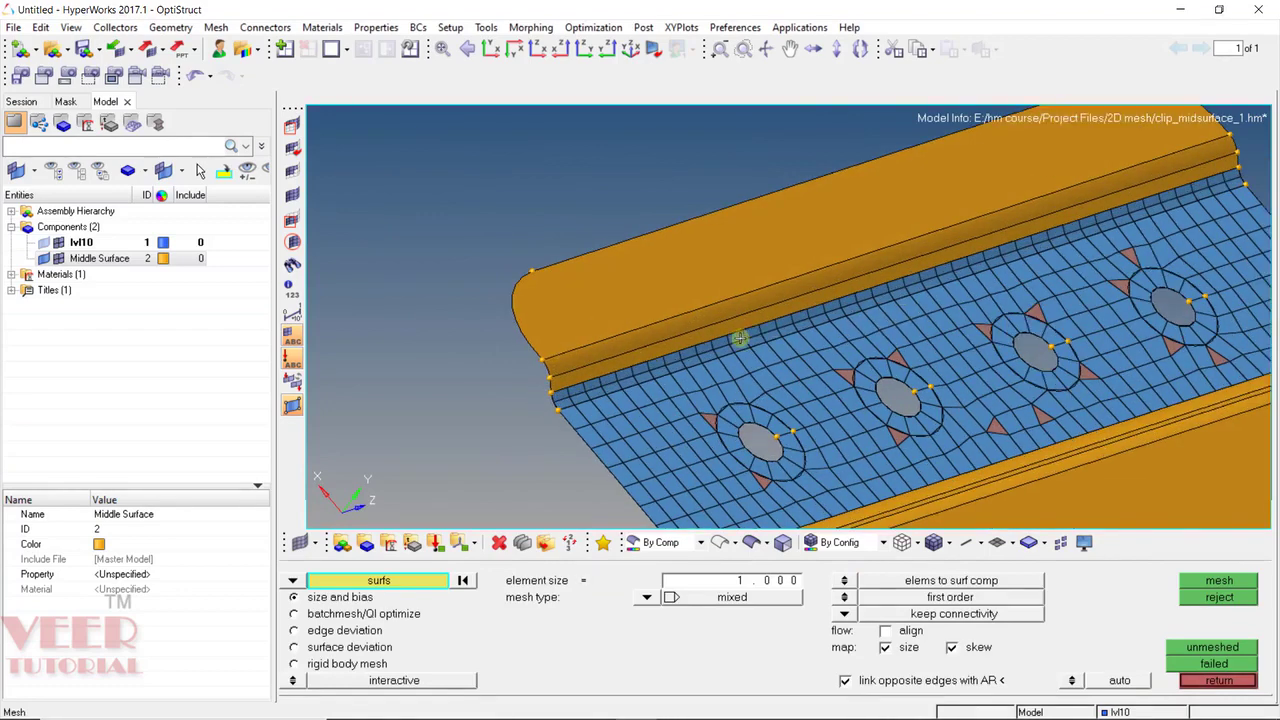
scroll(515, 385, up, 2)
click(516, 381)
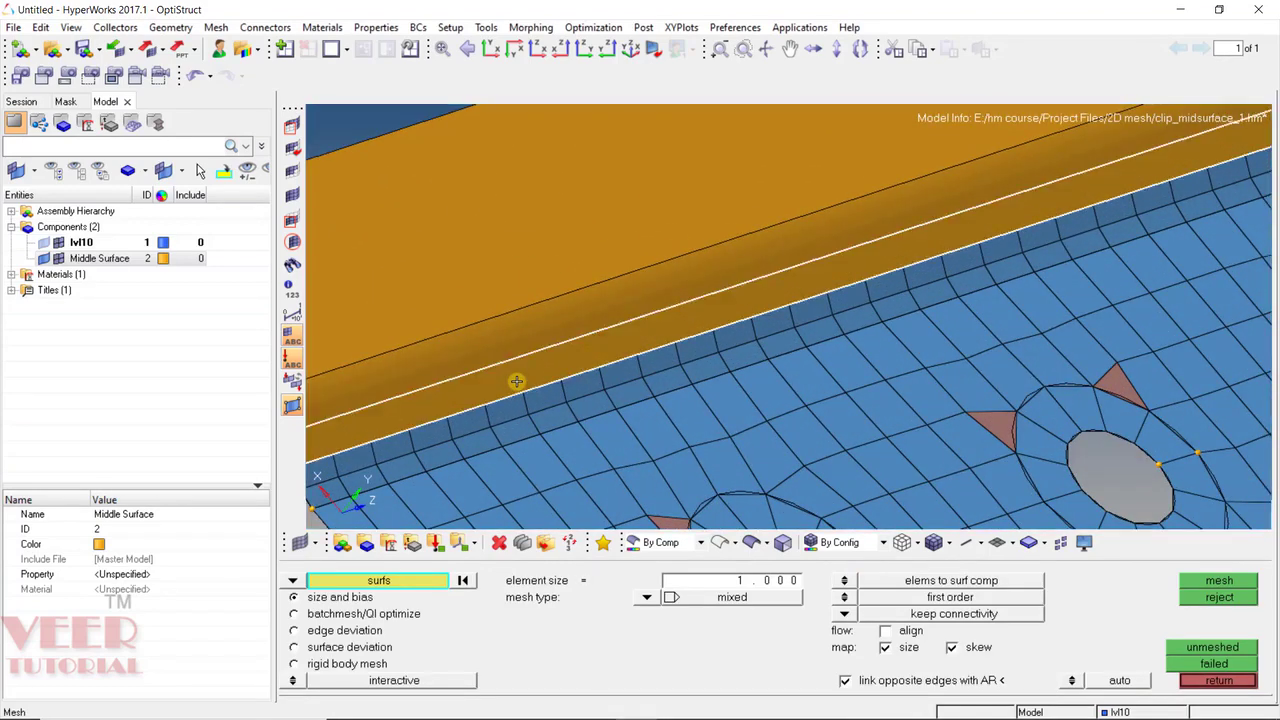
scroll(523, 354, down, 2)
click(597, 345)
middle_click(597, 345)
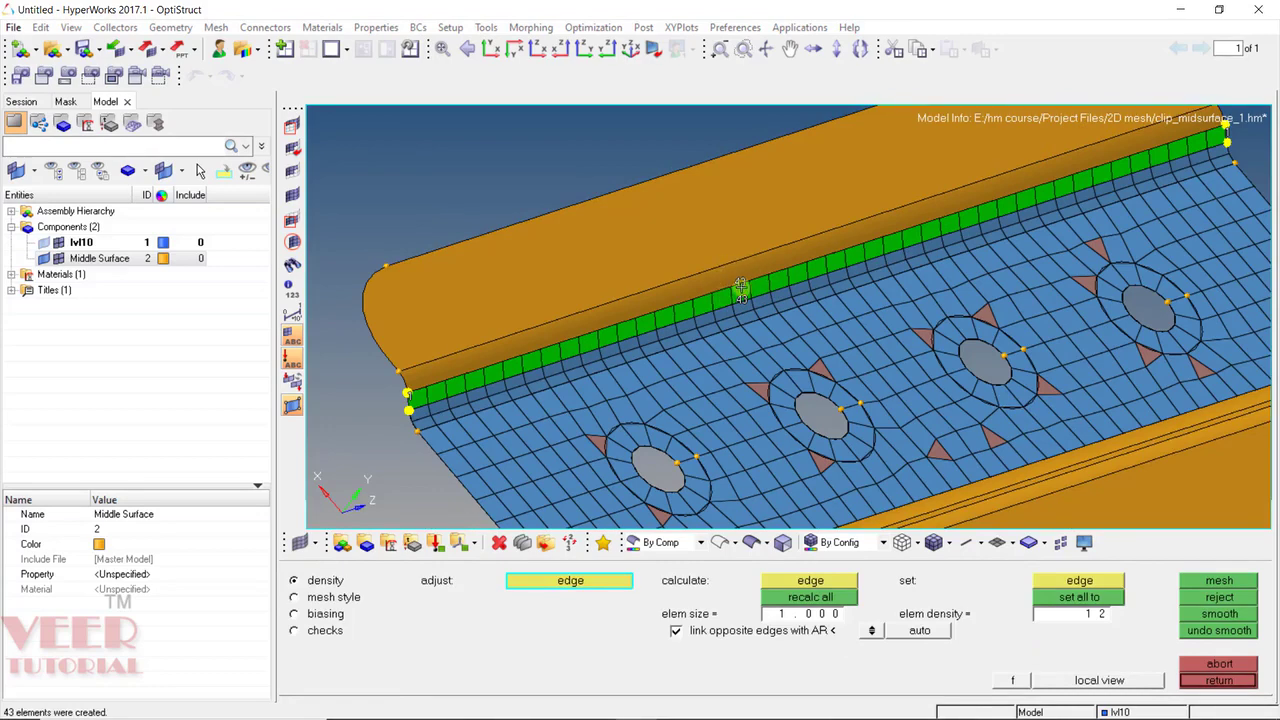
scroll(753, 257, up, 2)
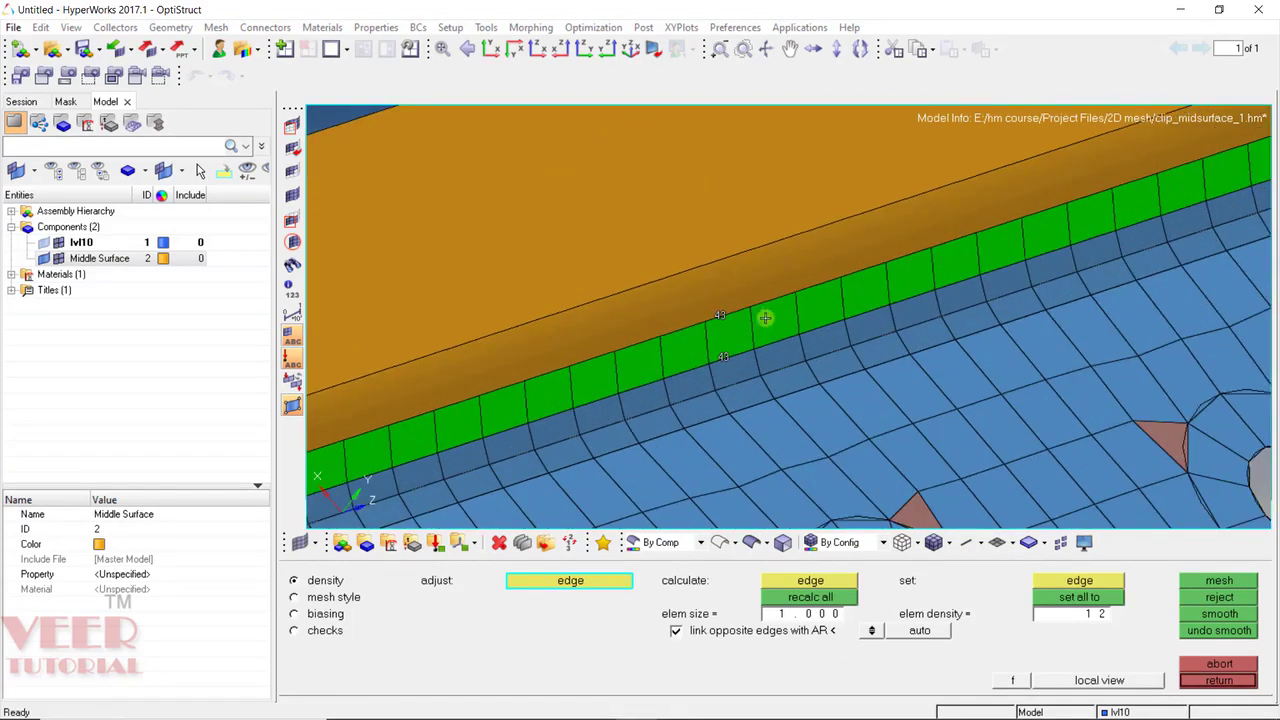
scroll(766, 317, up, 3)
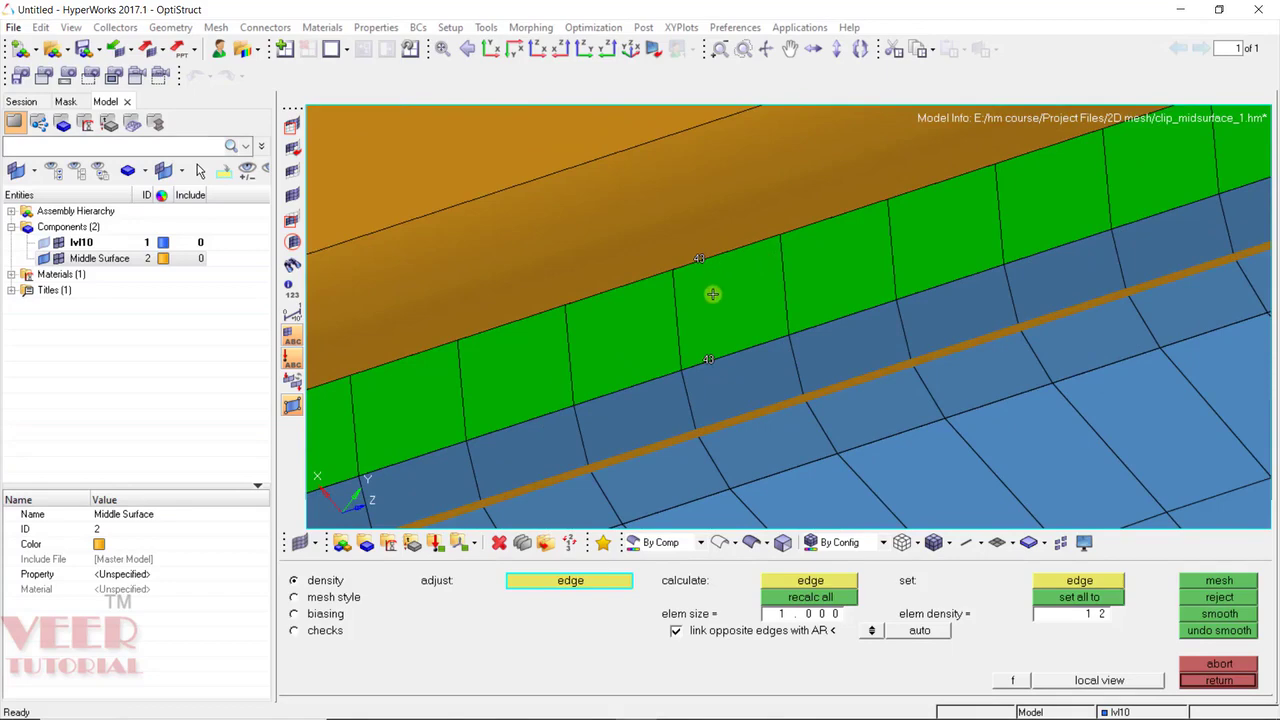
key(Escape)
Step: Mesh the second fillet beside the outer flange with 1.000 mixed elements, raise its short-edge density to 2 and accept the mesh
scroll(742, 328, down, 6)
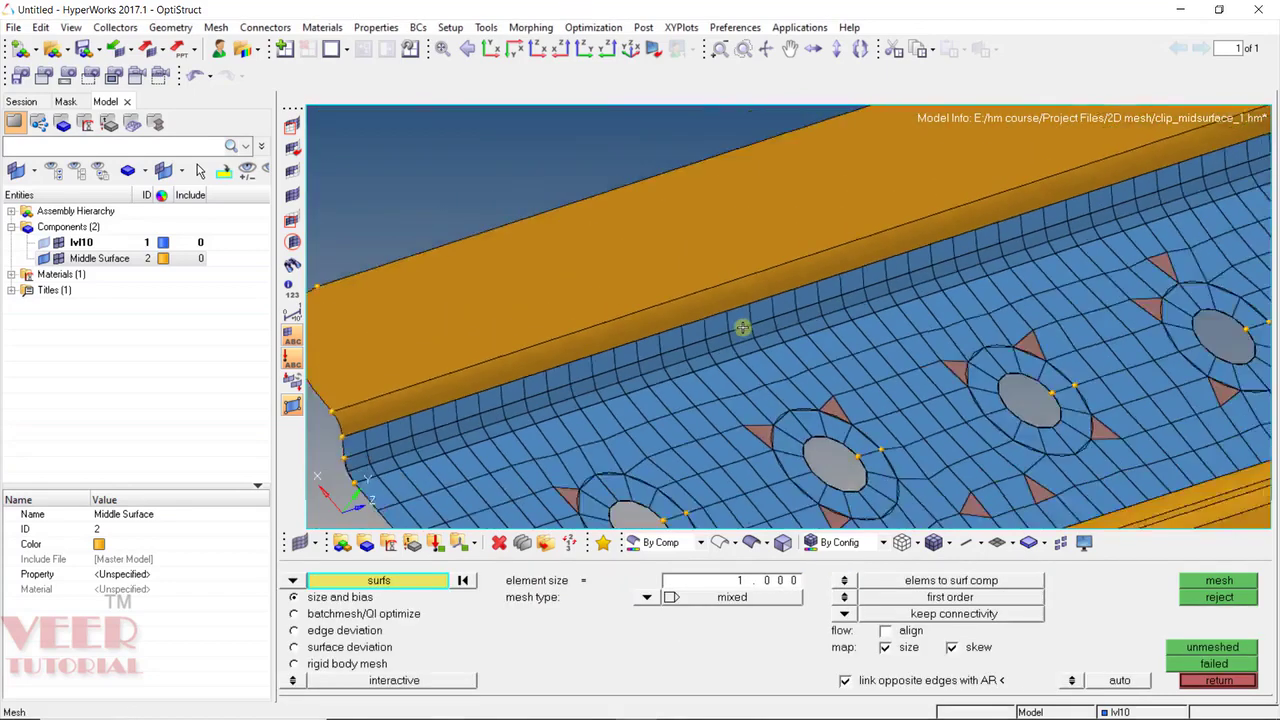
scroll(476, 362, up, 4)
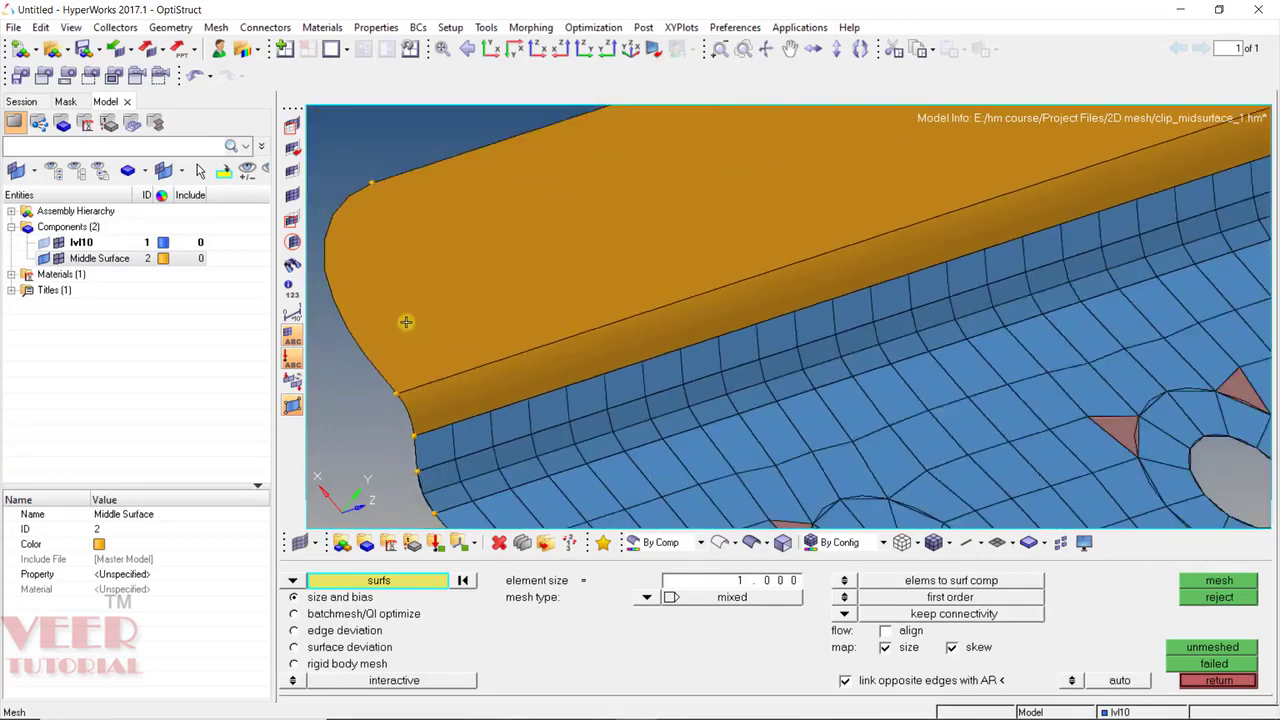
click(493, 350)
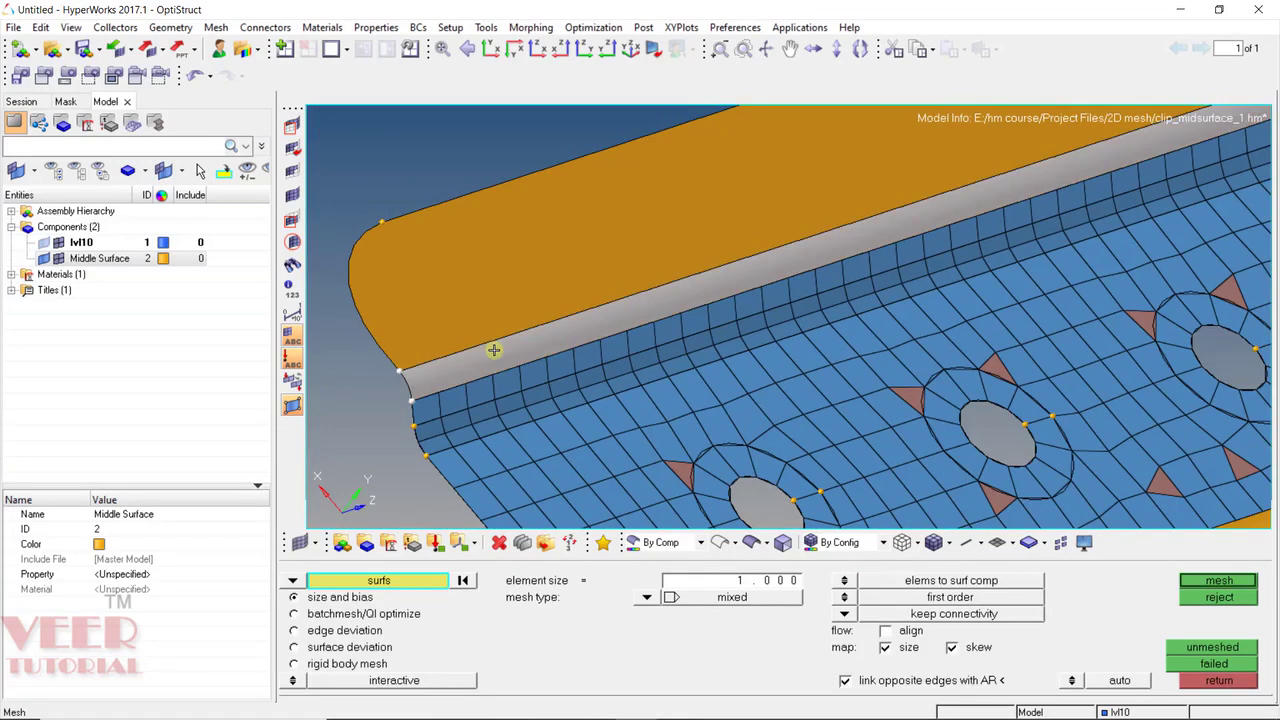
middle_click(521, 365)
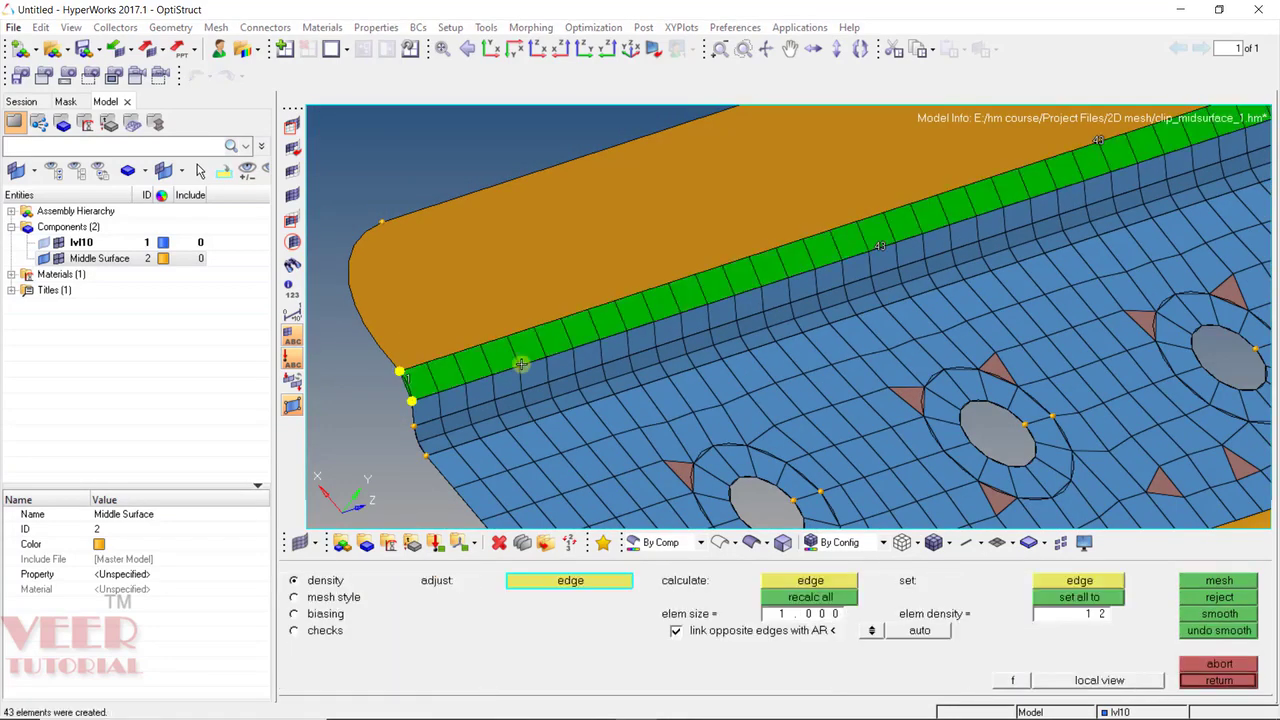
click(411, 377)
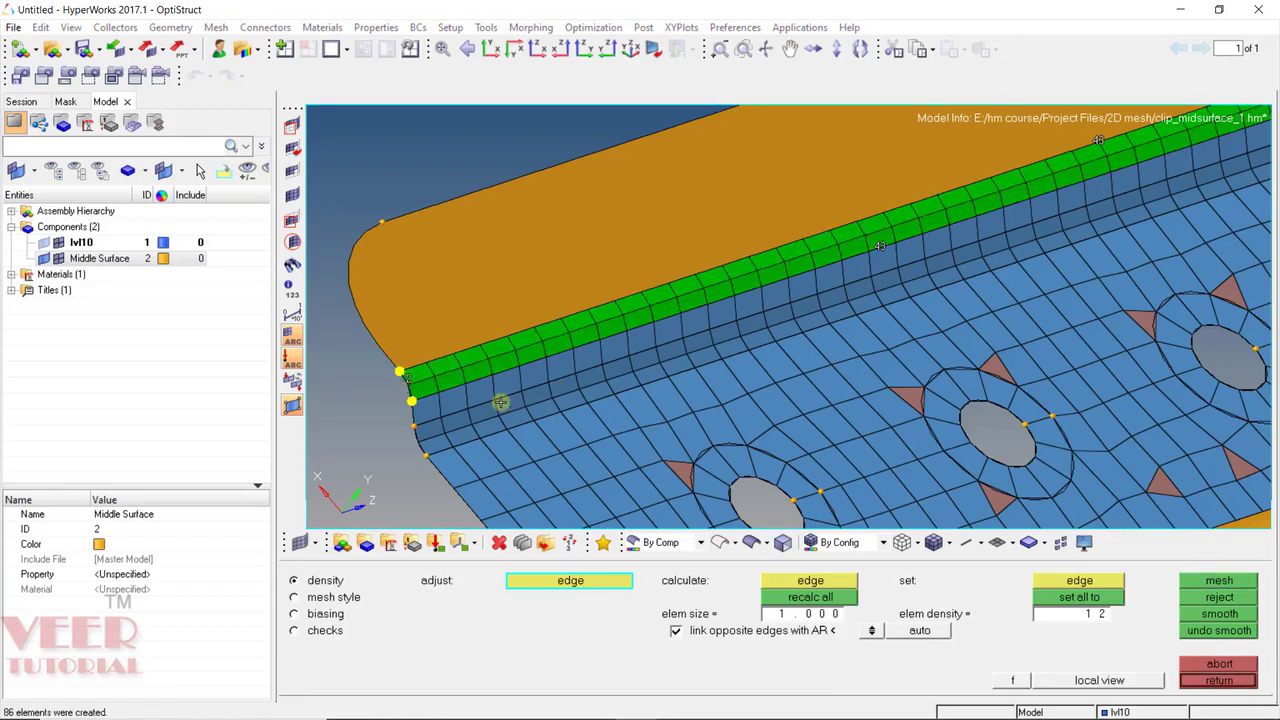
scroll(494, 394, down, 3)
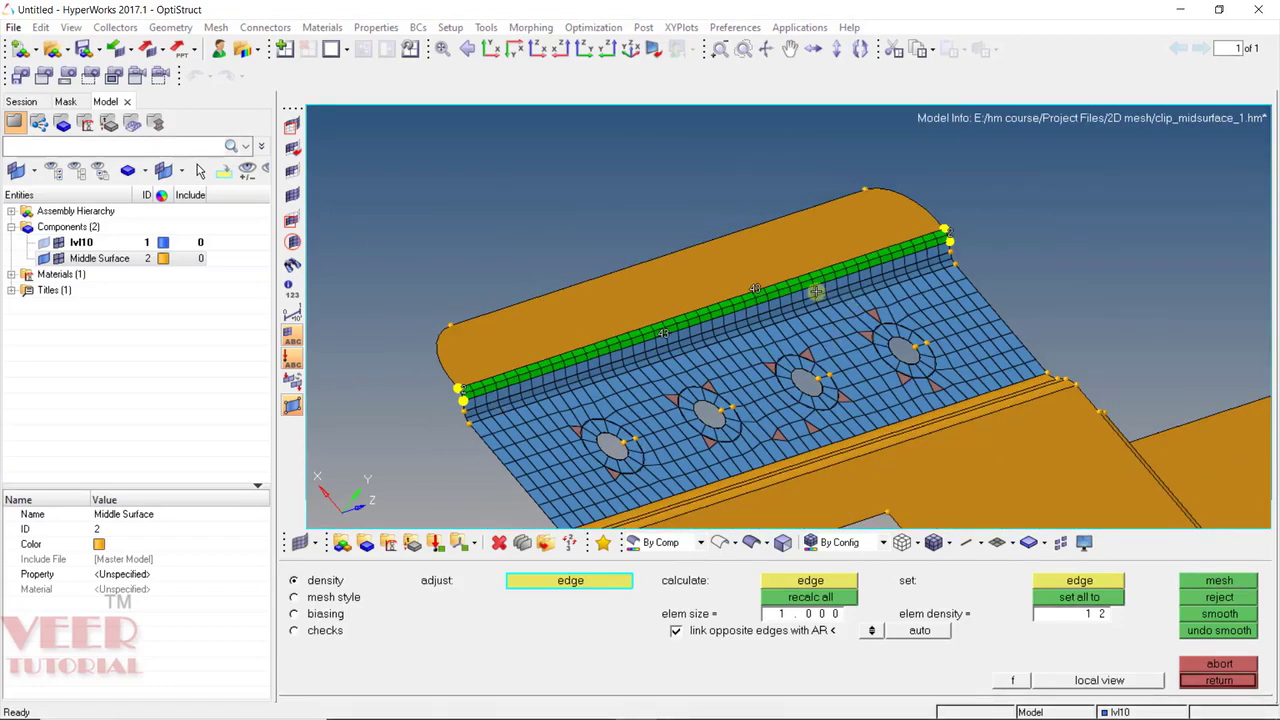
click(1226, 682)
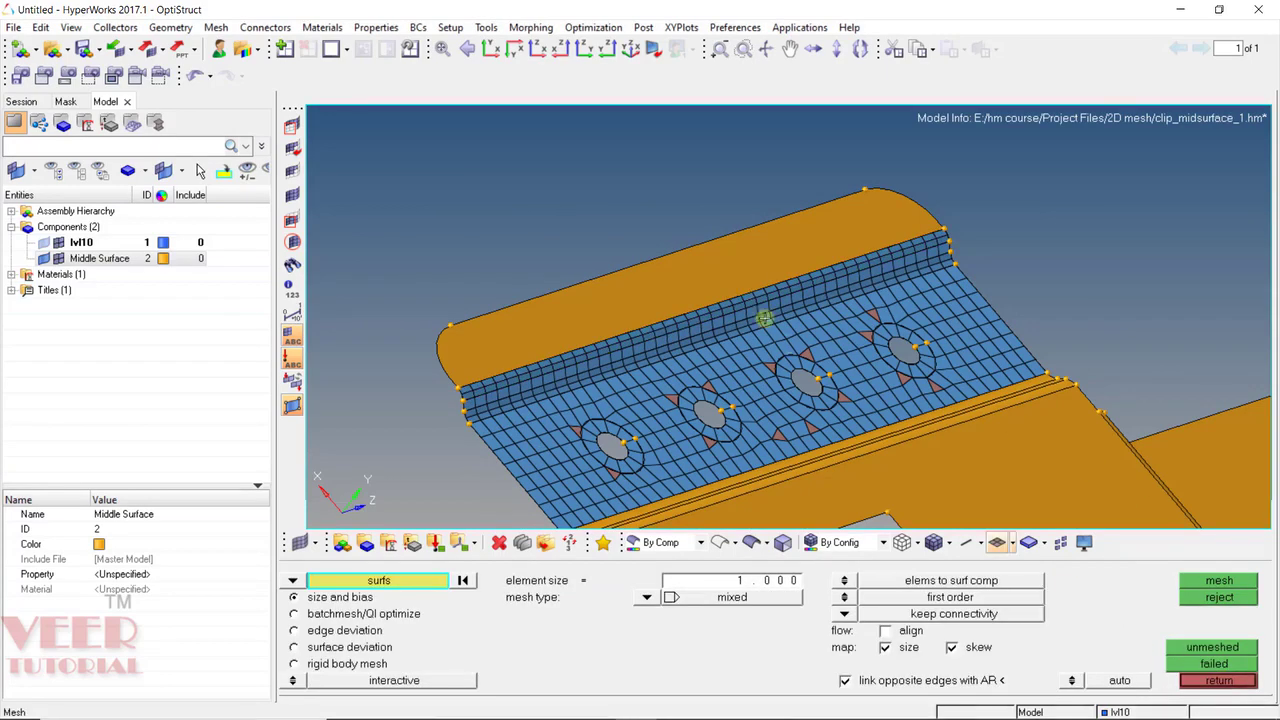
Step: Try automeshing the outer flange surface with rounded corners, using element size 1.000 and mixed type
ctrl+drag(757, 240, 714, 301)
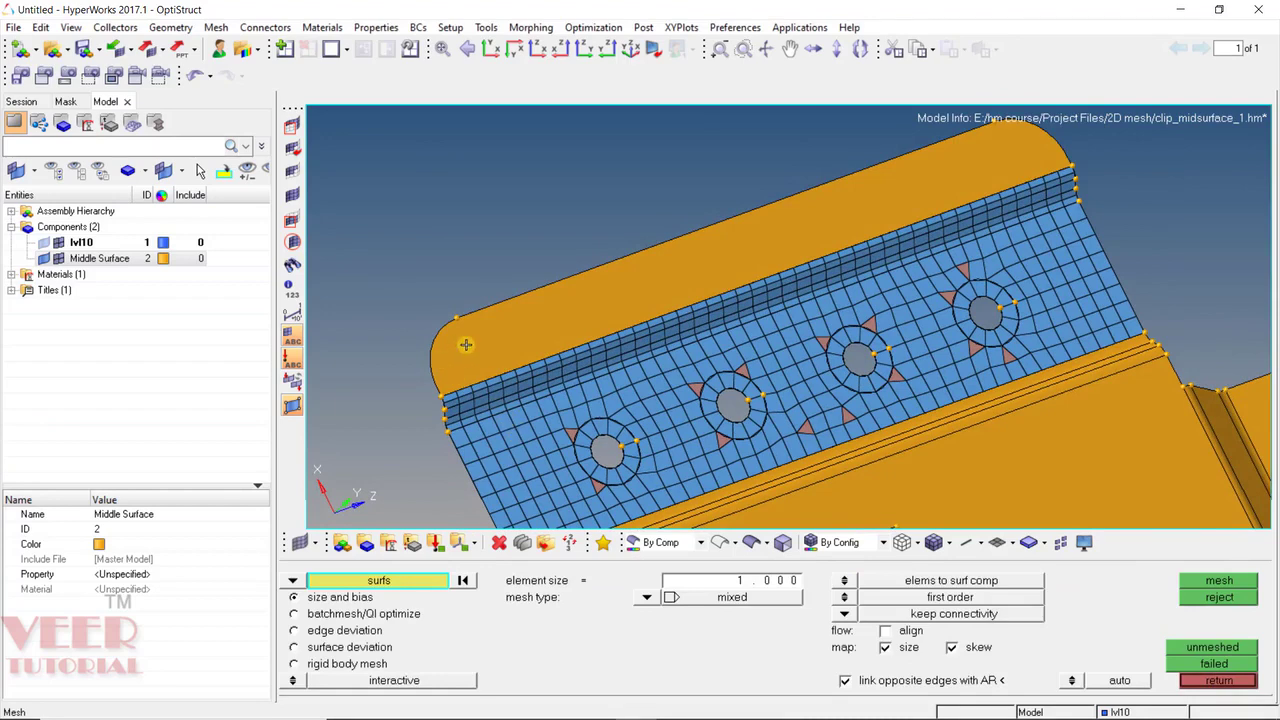
scroll(465, 350, up, 3)
ctrl+drag(672, 363, 612, 406)
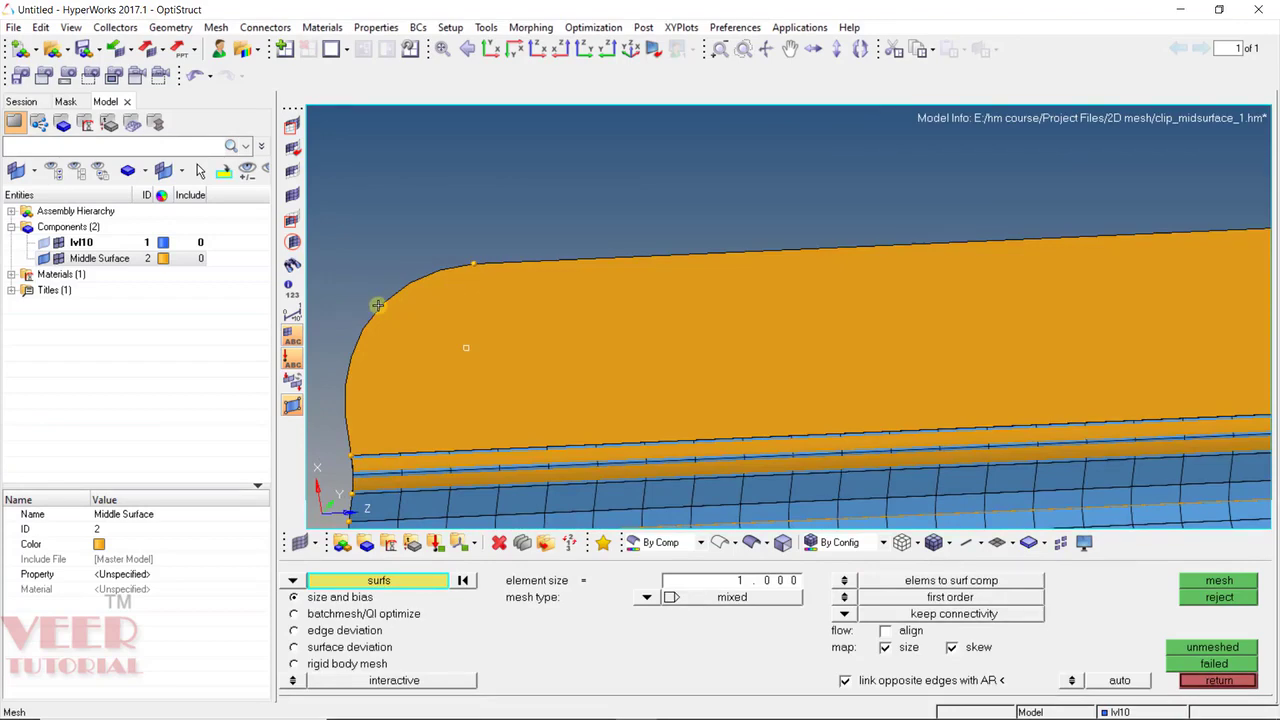
ctrl+scroll(378, 305, down, 3)
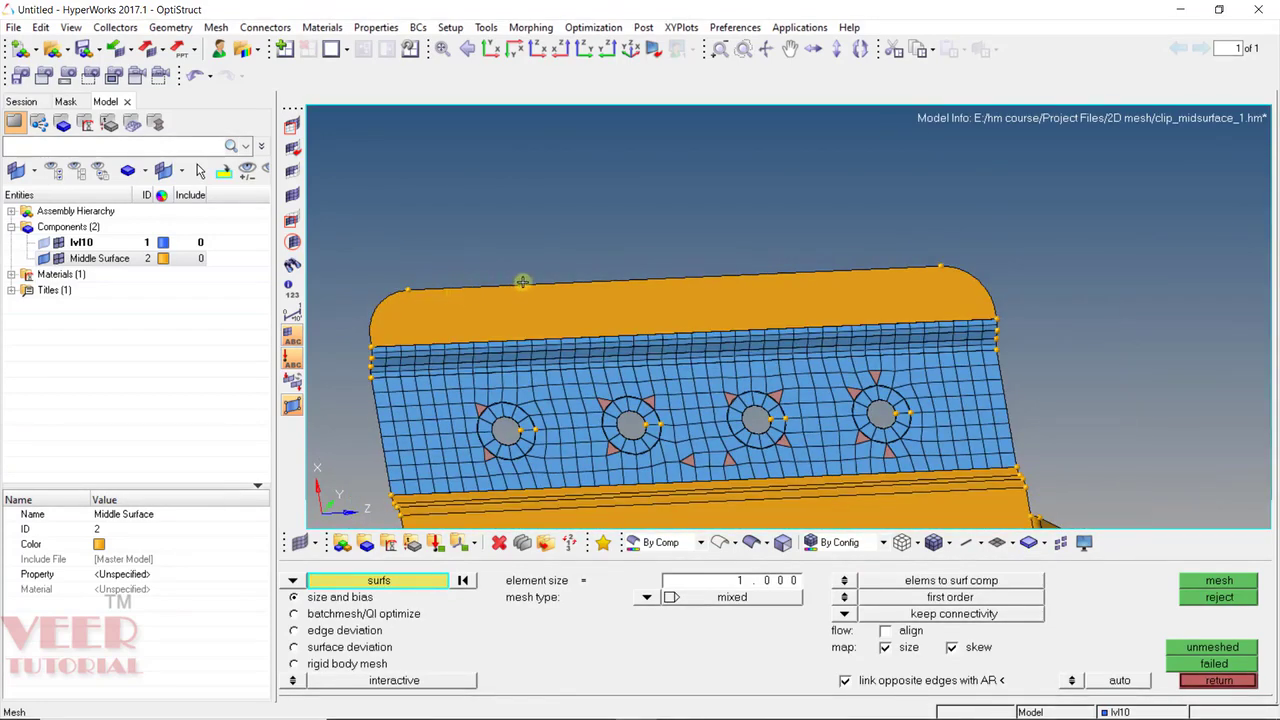
scroll(500, 297, up, 2)
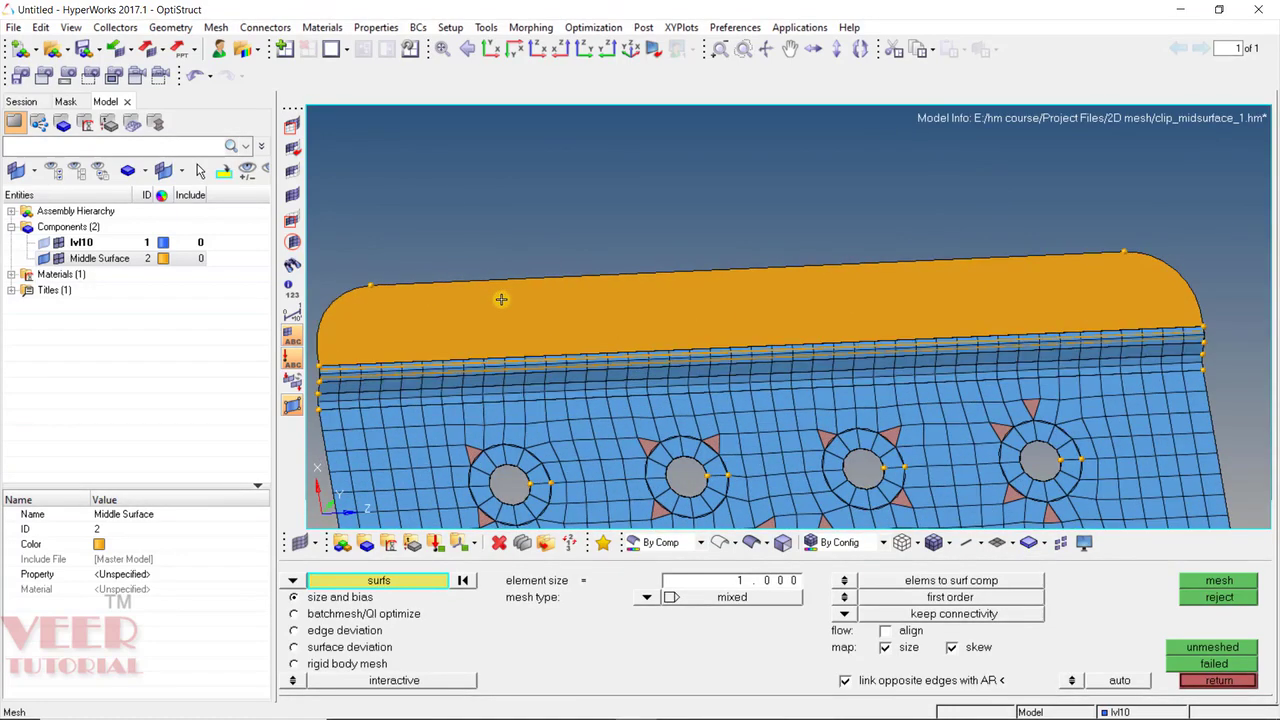
click(532, 313)
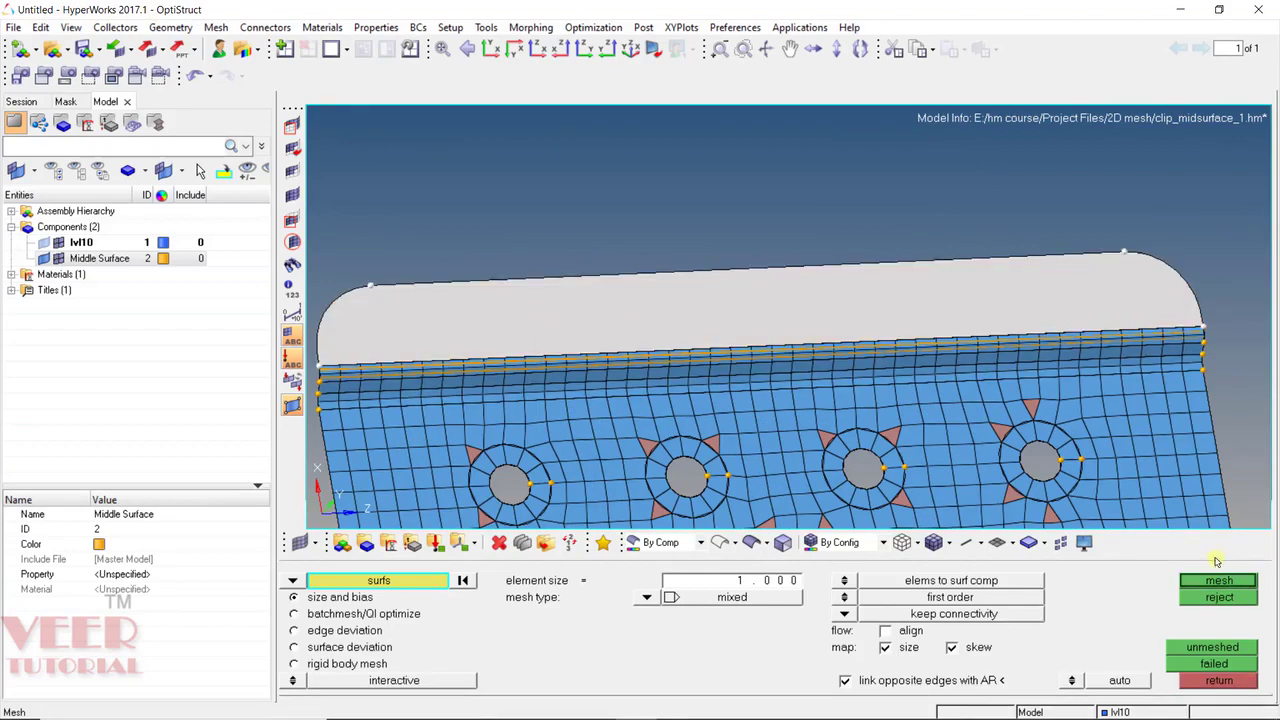
middle_click(720, 288)
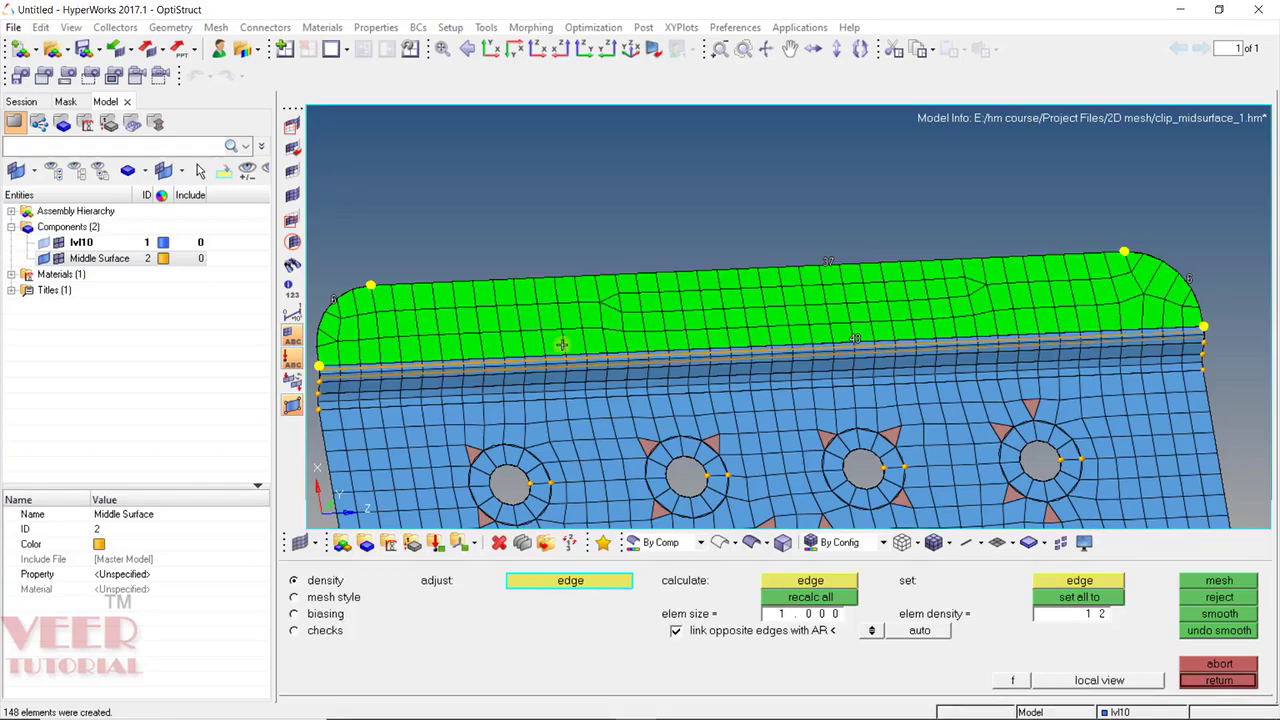
Step: Examine the flange's trial mesh around both rounded corners, reject it and leave automeshing
scroll(555, 335, down, 2)
scroll(943, 303, up, 5)
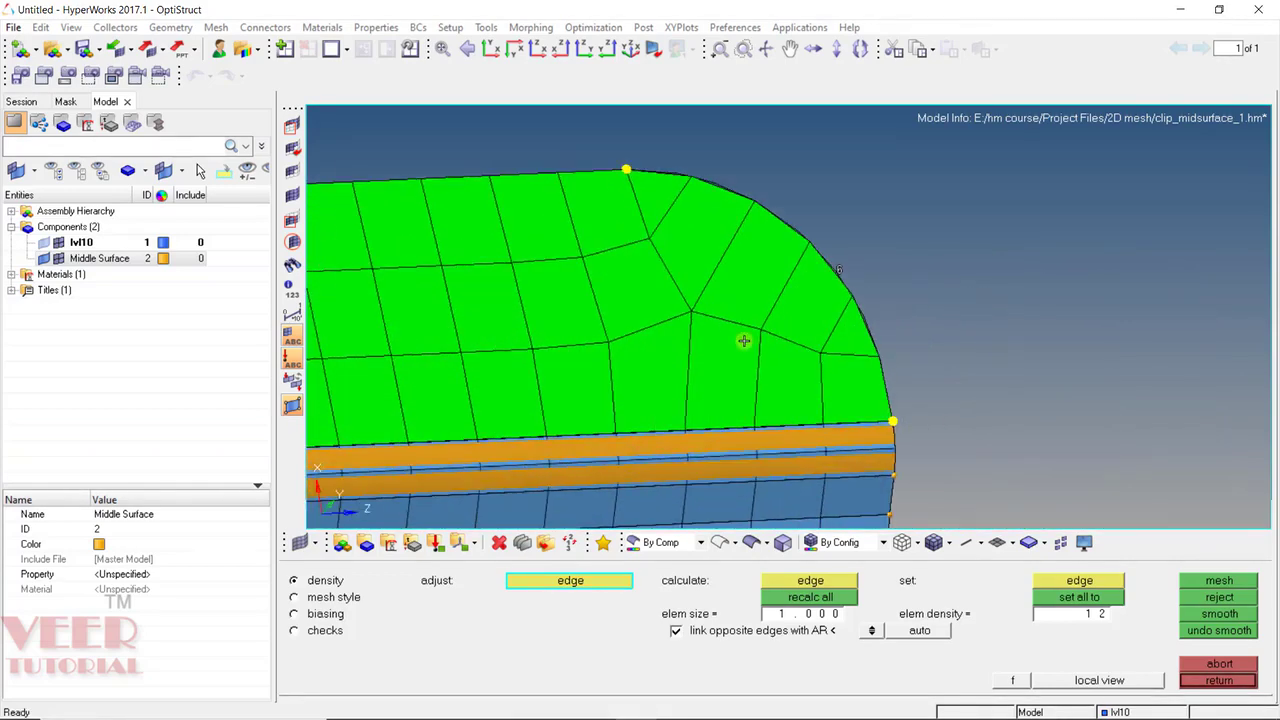
ctrl+drag(889, 275, 890, 276)
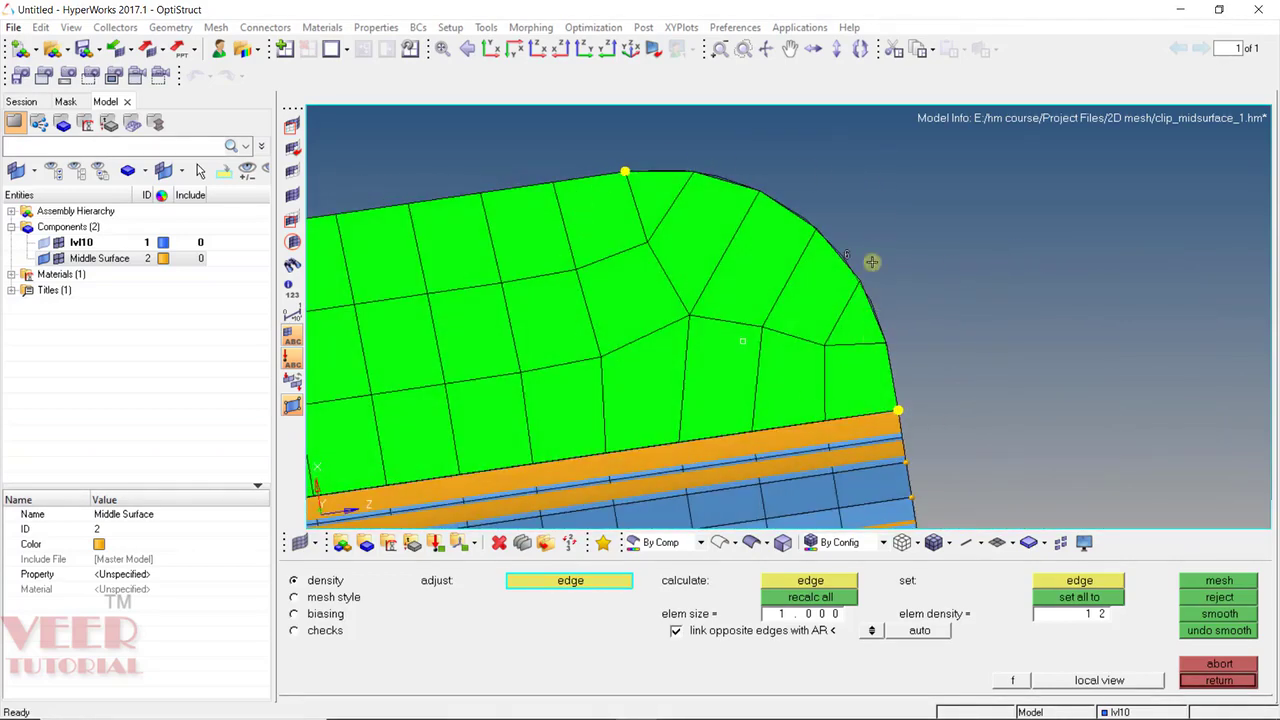
scroll(937, 266, down, 5)
scroll(400, 357, up, 4)
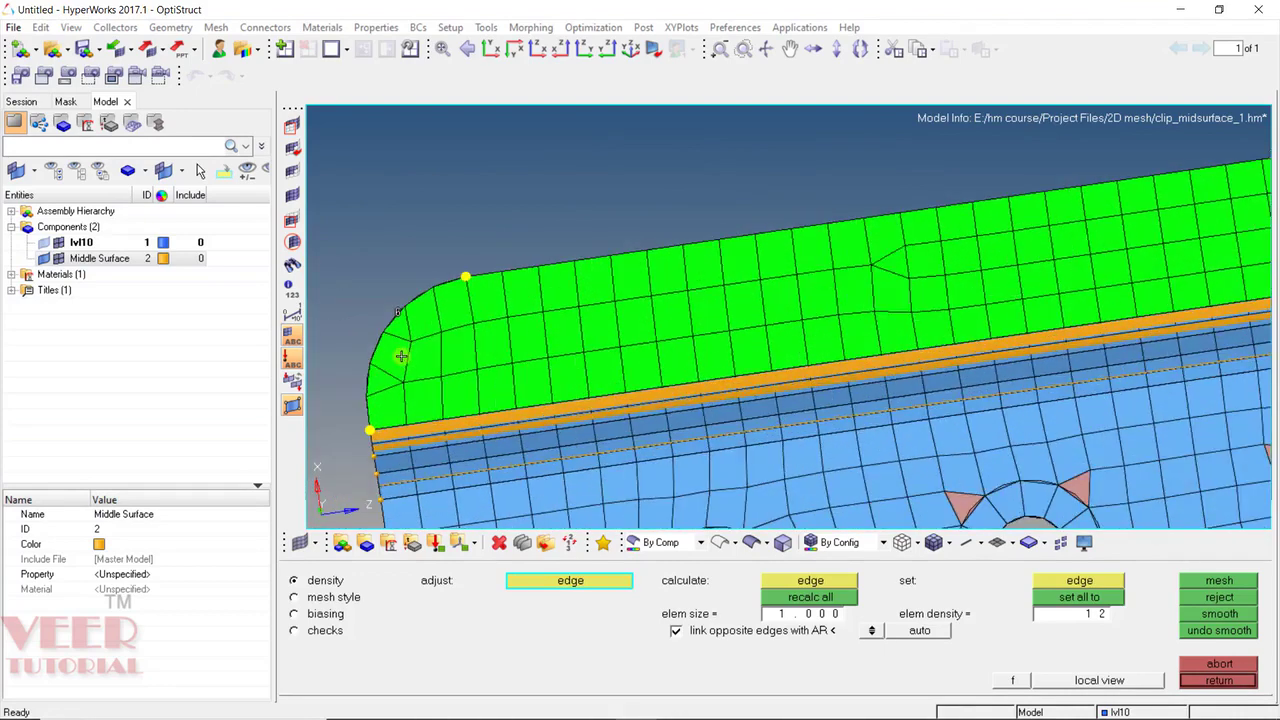
scroll(640, 284, up, 2)
scroll(548, 338, down, 3)
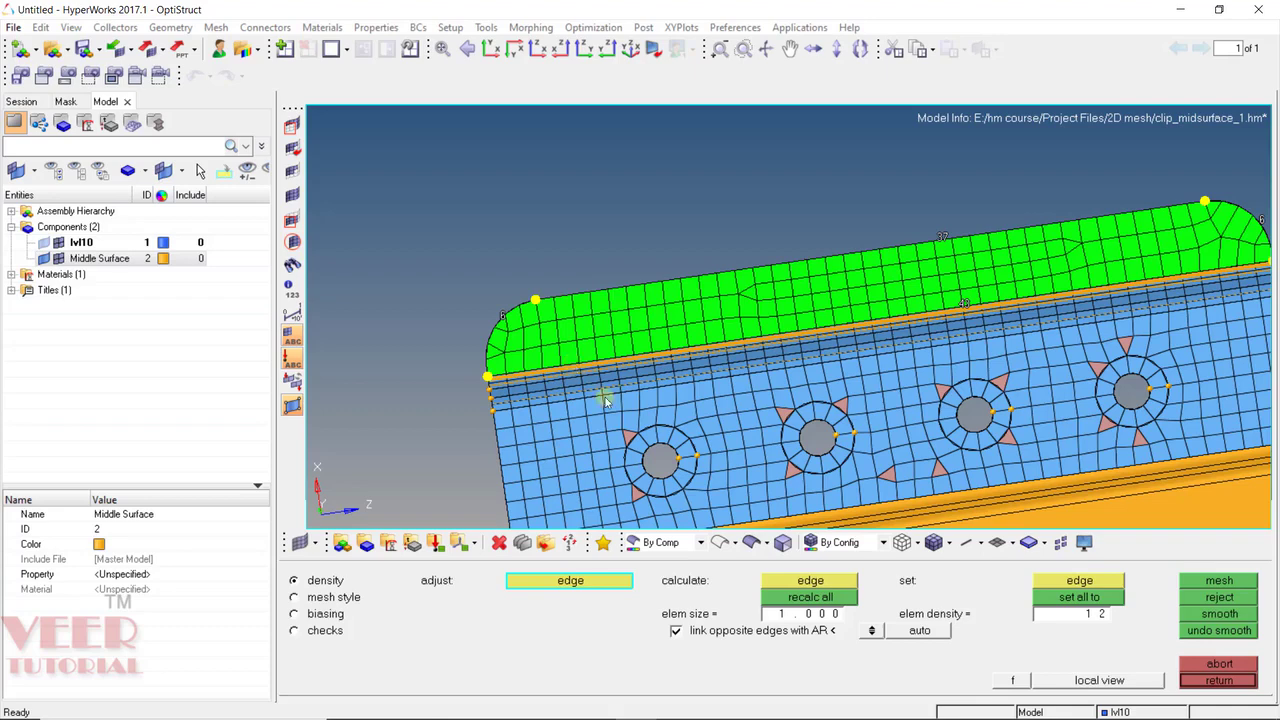
click(1207, 601)
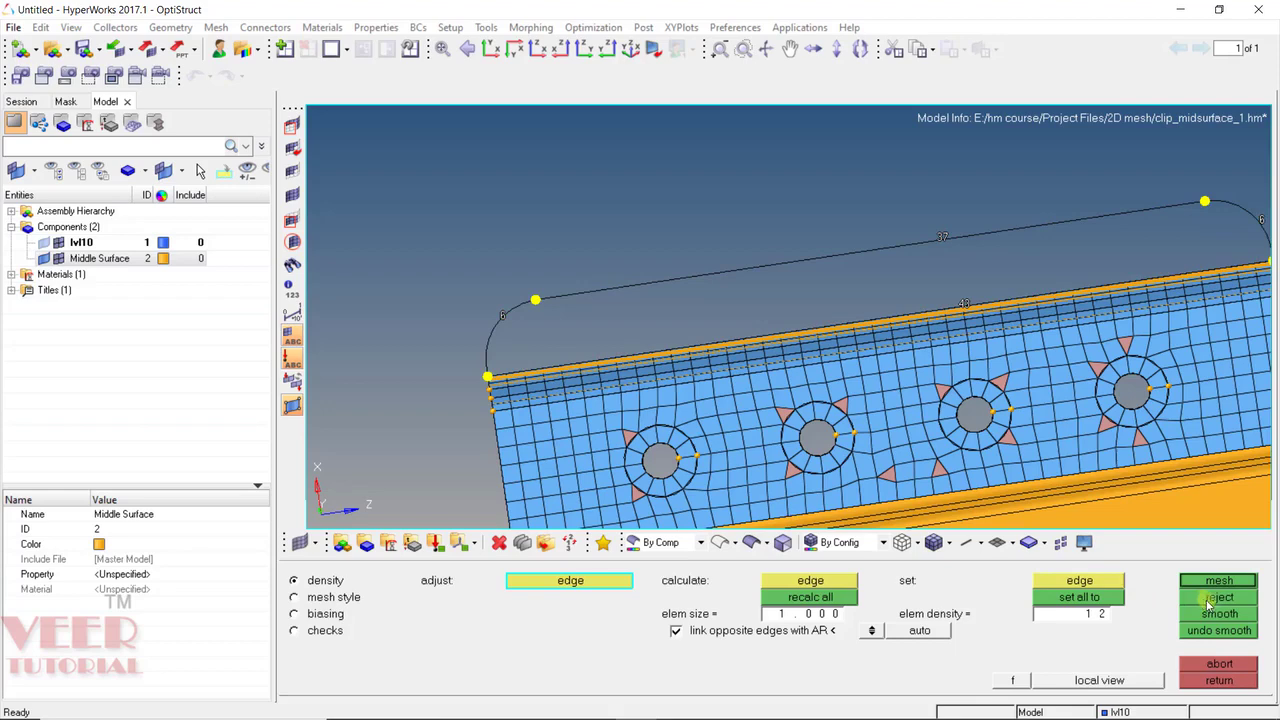
click(1232, 682)
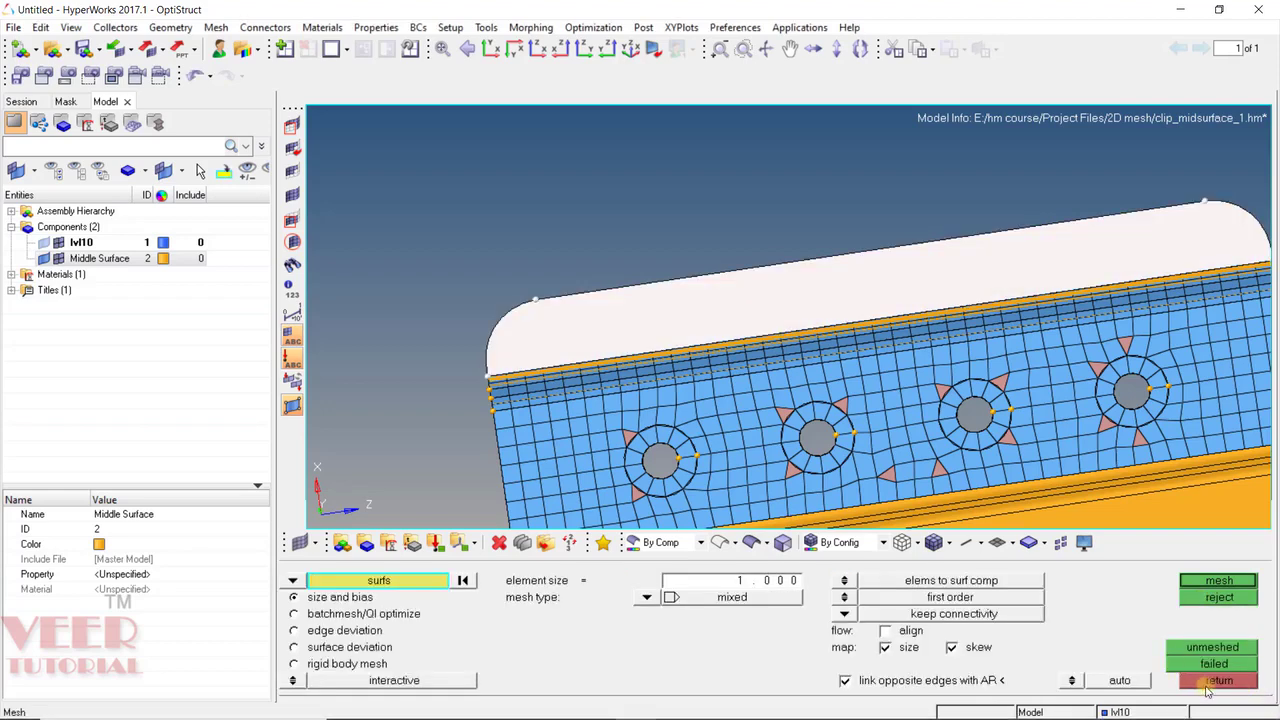
click(1226, 683)
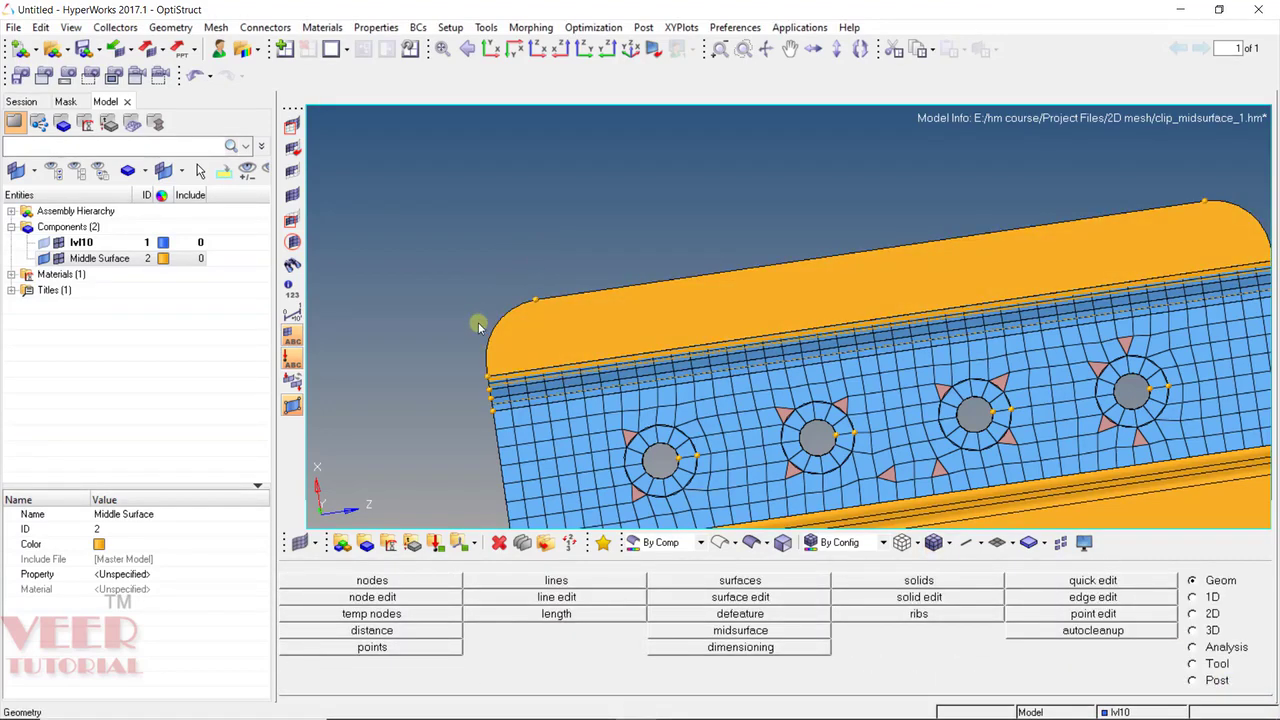
Step: Split the outer flange surface just inside its +Z rounded corner with a quick-edit surf-line split, from the fillet edge to the outer straight edge
scroll(477, 327, down, 3)
scroll(520, 339, up, 3)
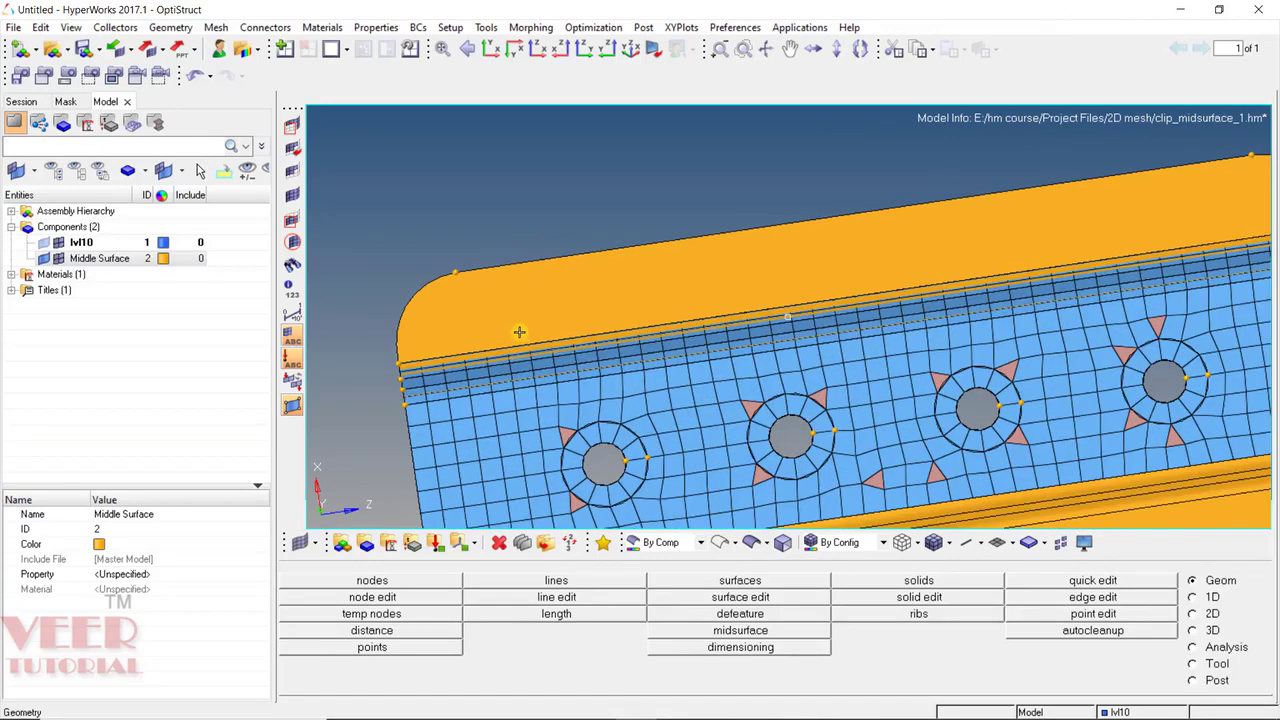
ctrl+drag(519, 332, 527, 315)
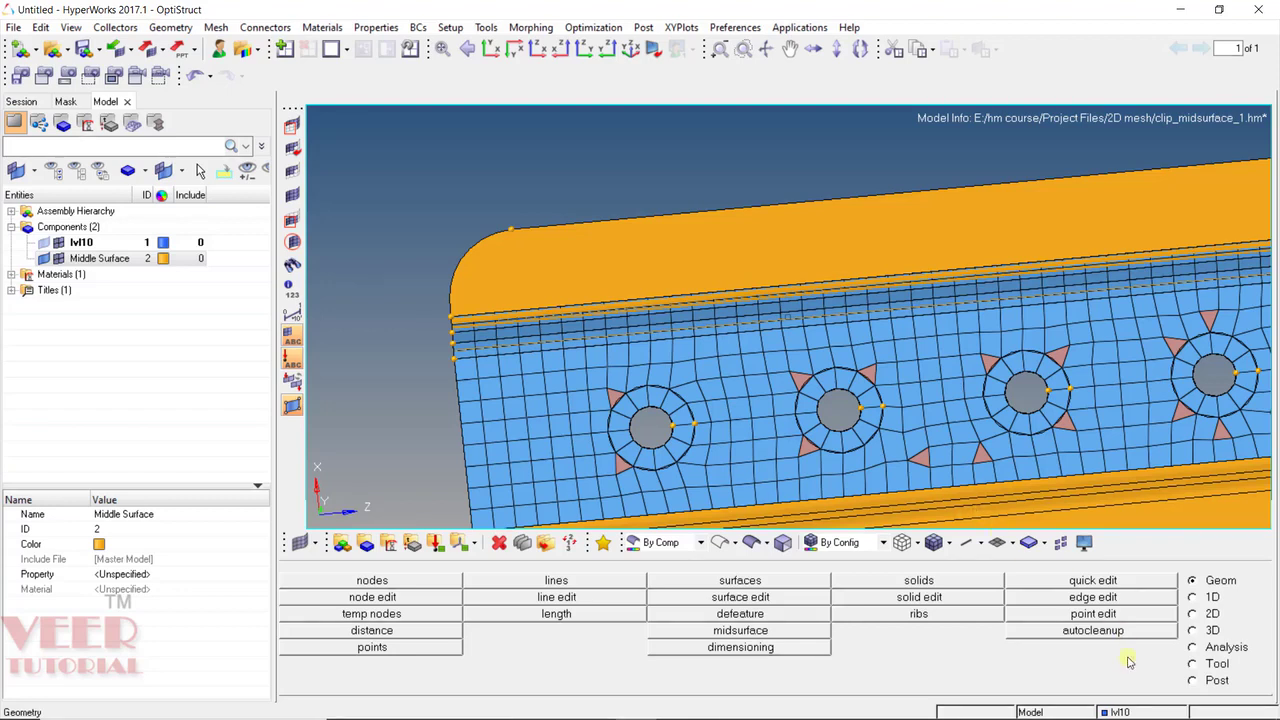
click(1073, 581)
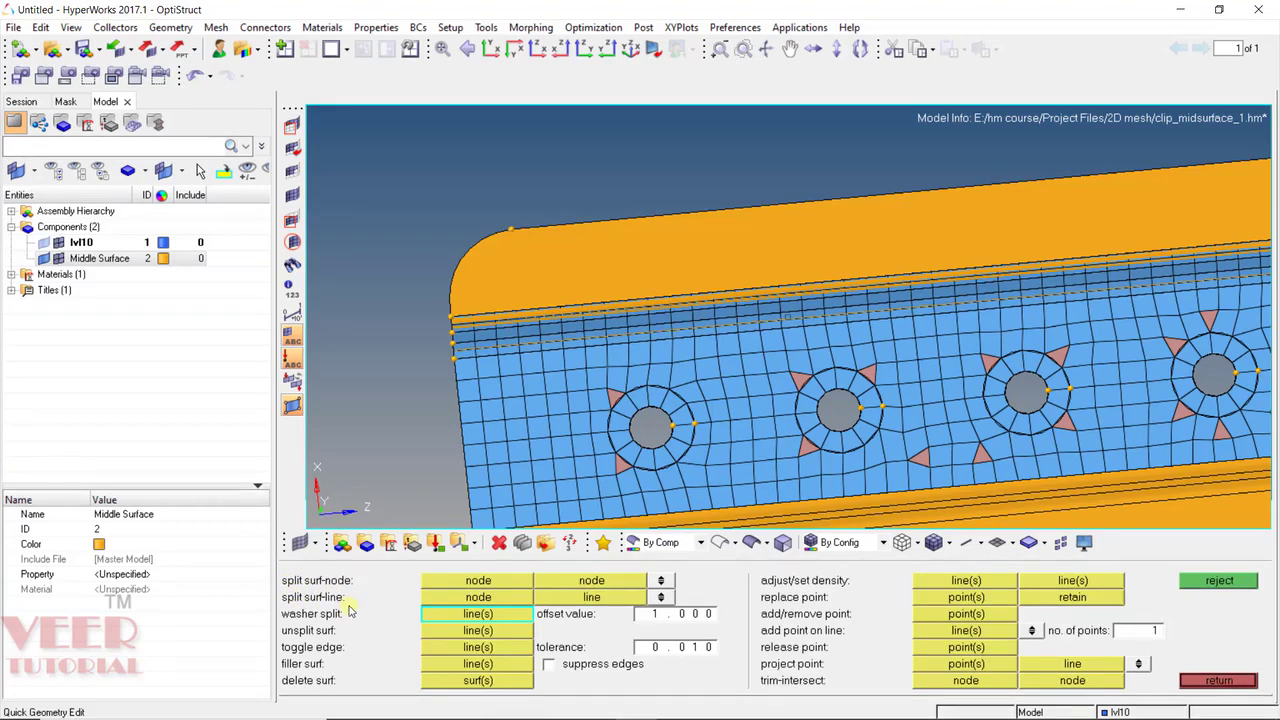
click(500, 598)
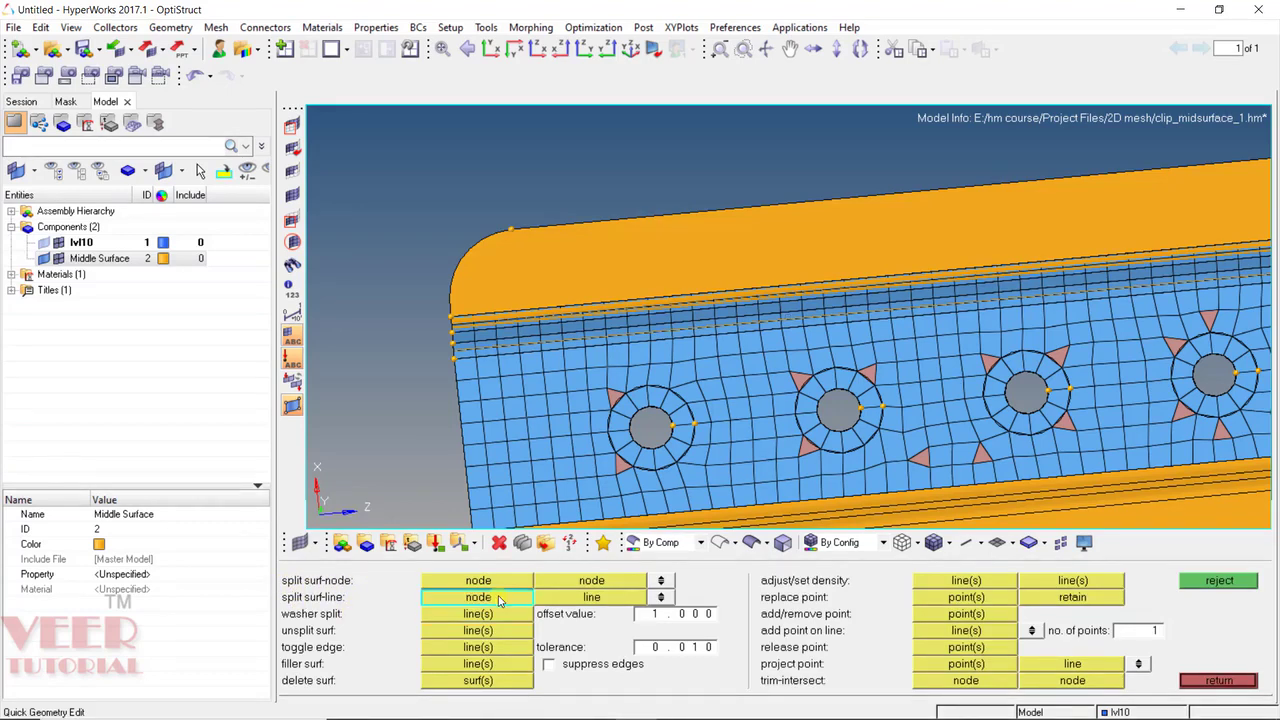
click(500, 583)
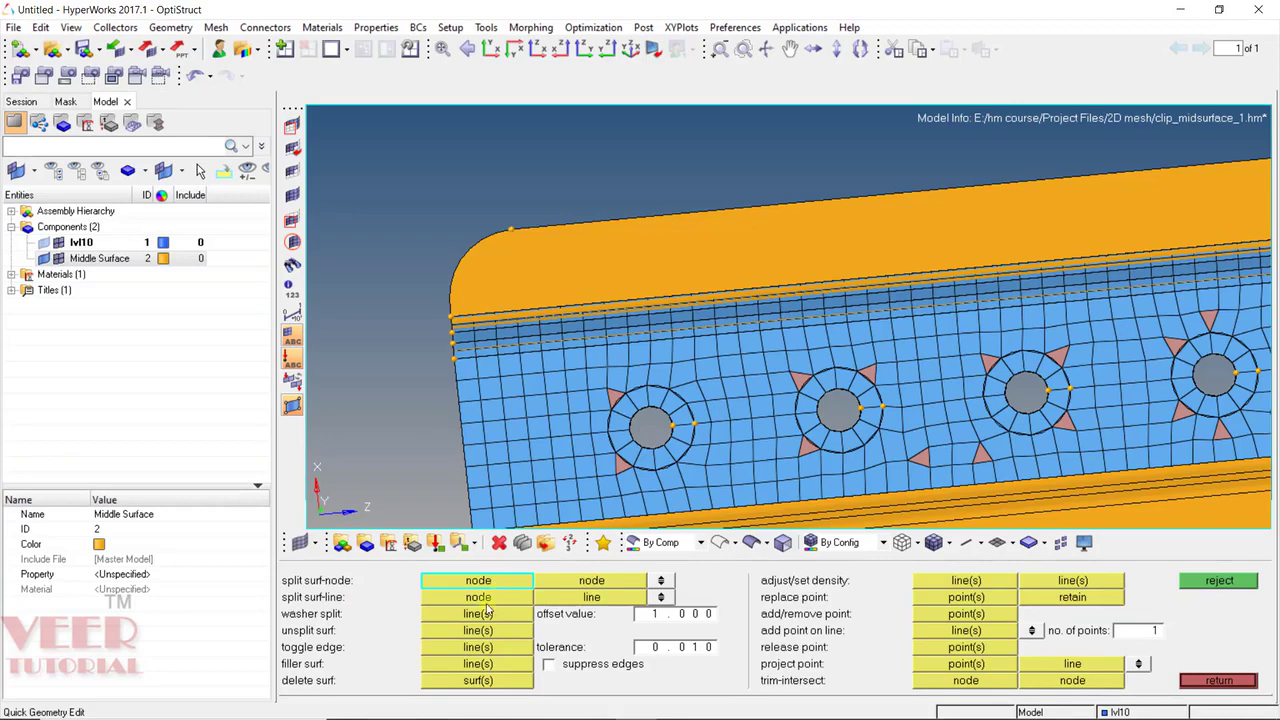
click(487, 602)
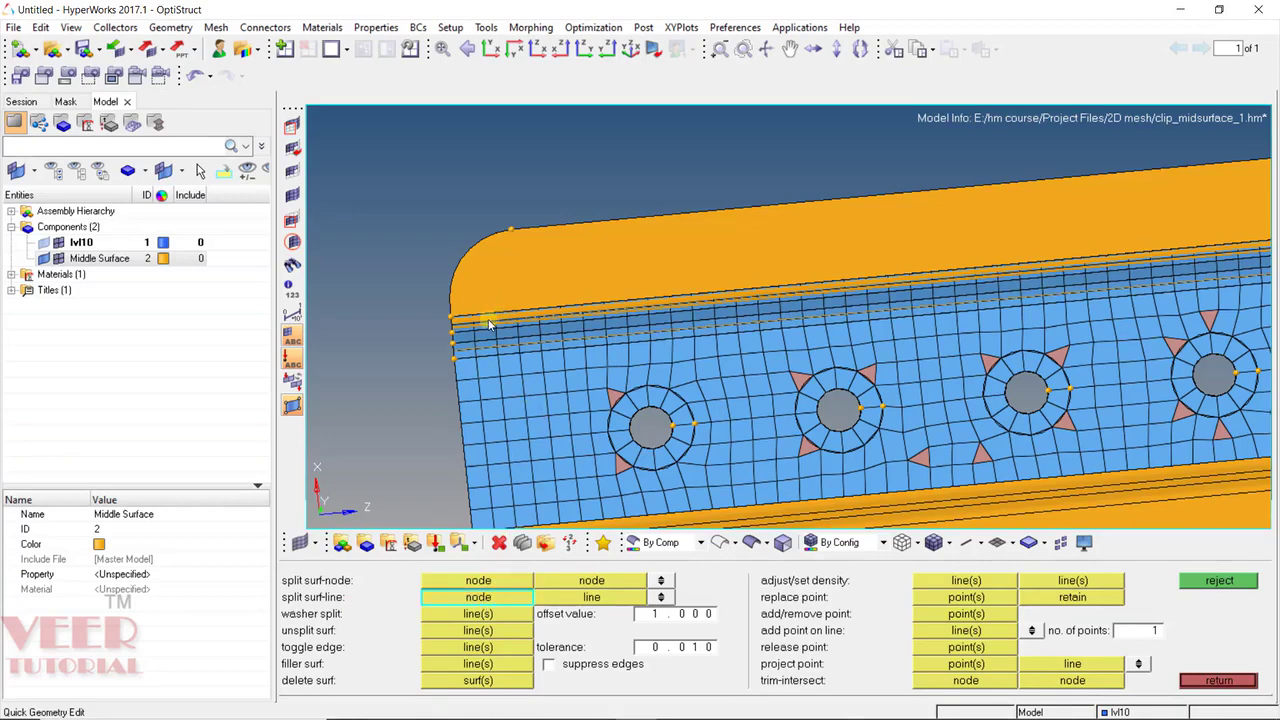
ctrl+scroll(489, 323, down, 3)
ctrl+scroll(1157, 220, up, 5)
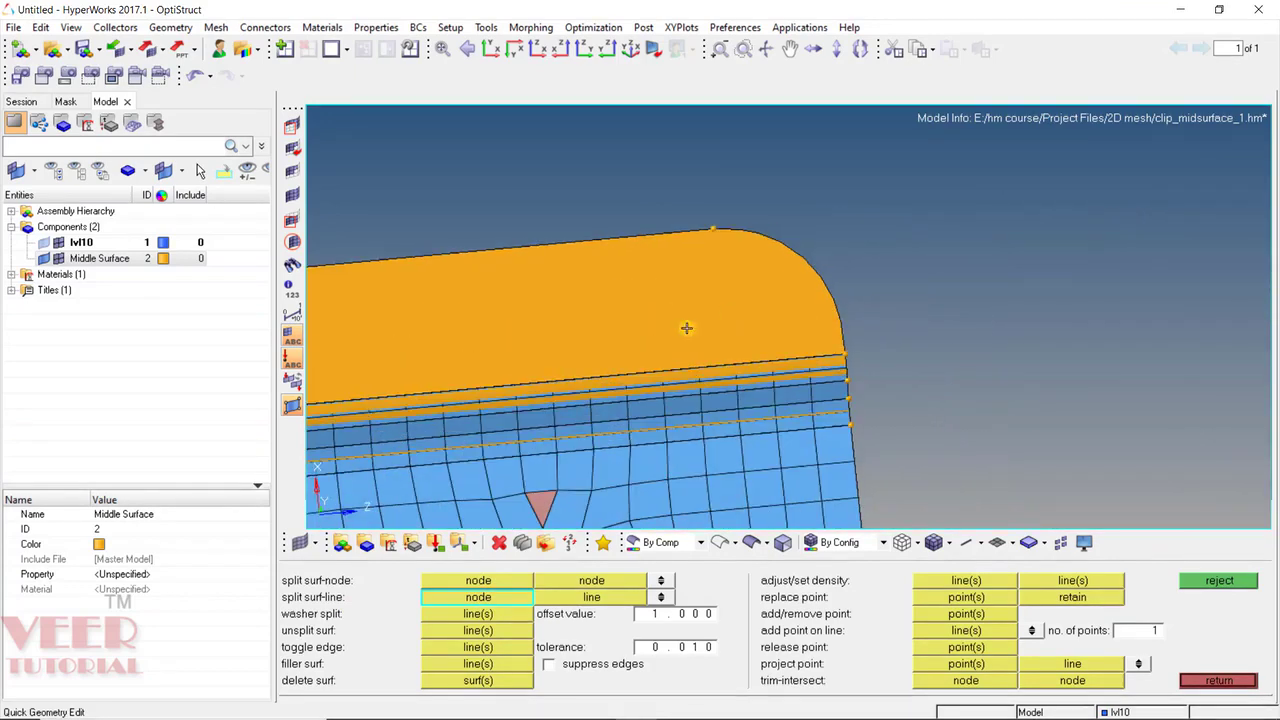
scroll(663, 383, up, 2)
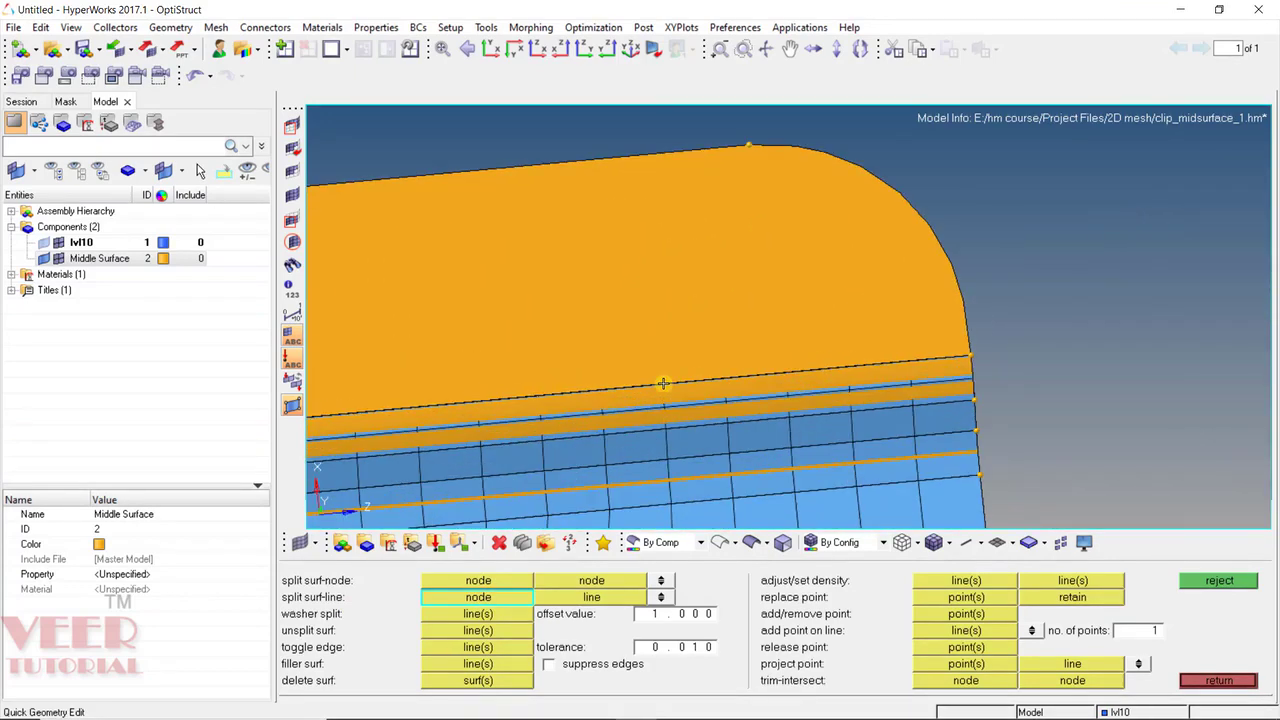
click(663, 383)
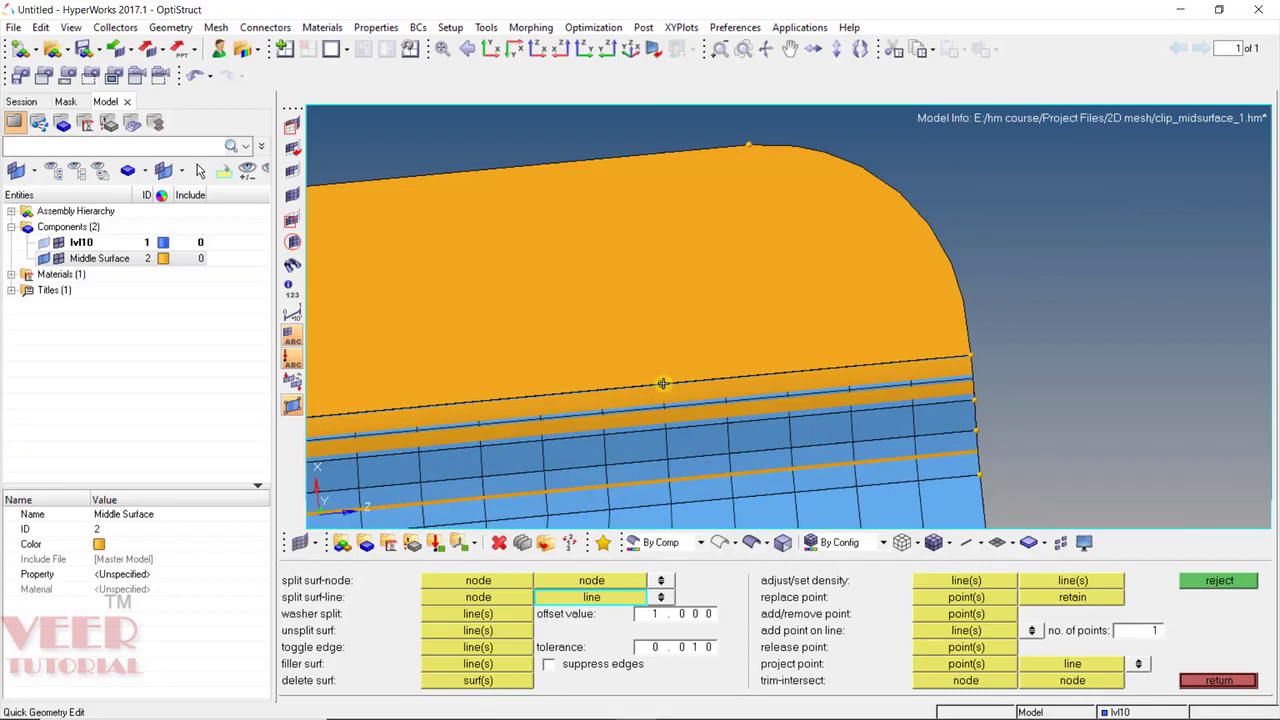
click(637, 154)
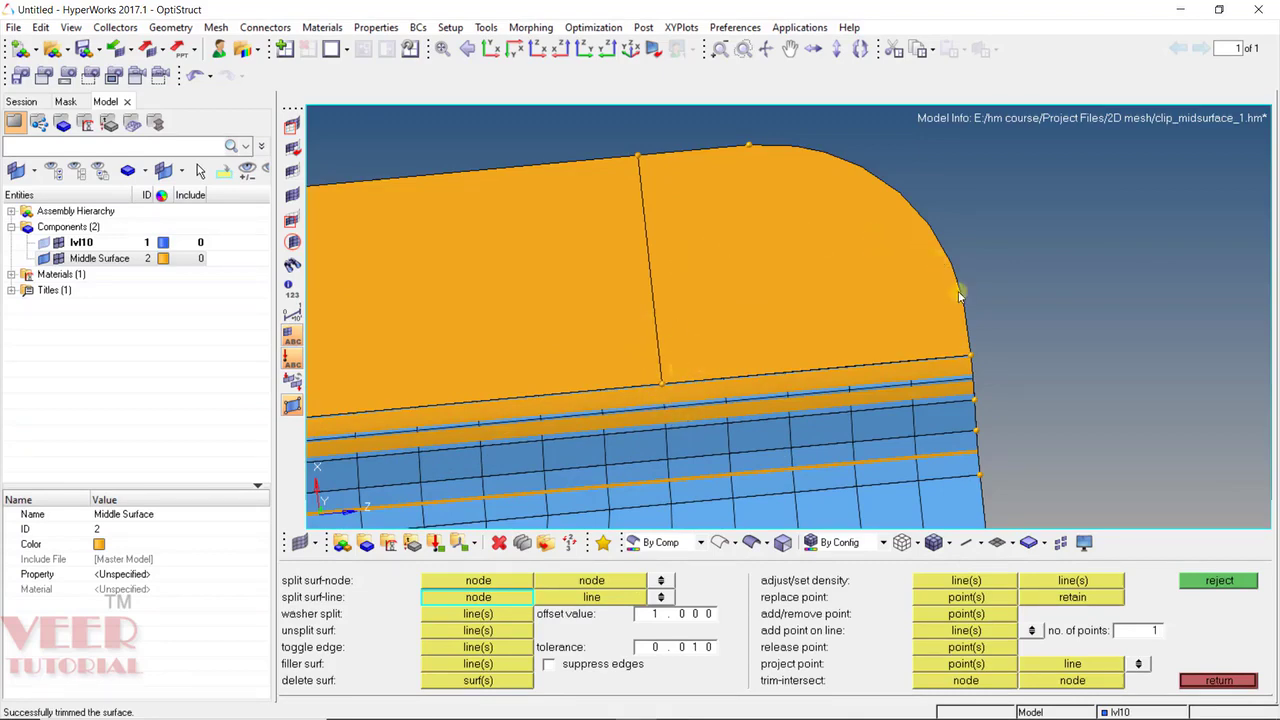
Step: Split the flange surface just inside the opposite rounded corner, from a node on the fillet edge to the outer straight edge
scroll(950, 295, down, 5)
scroll(545, 339, up, 3)
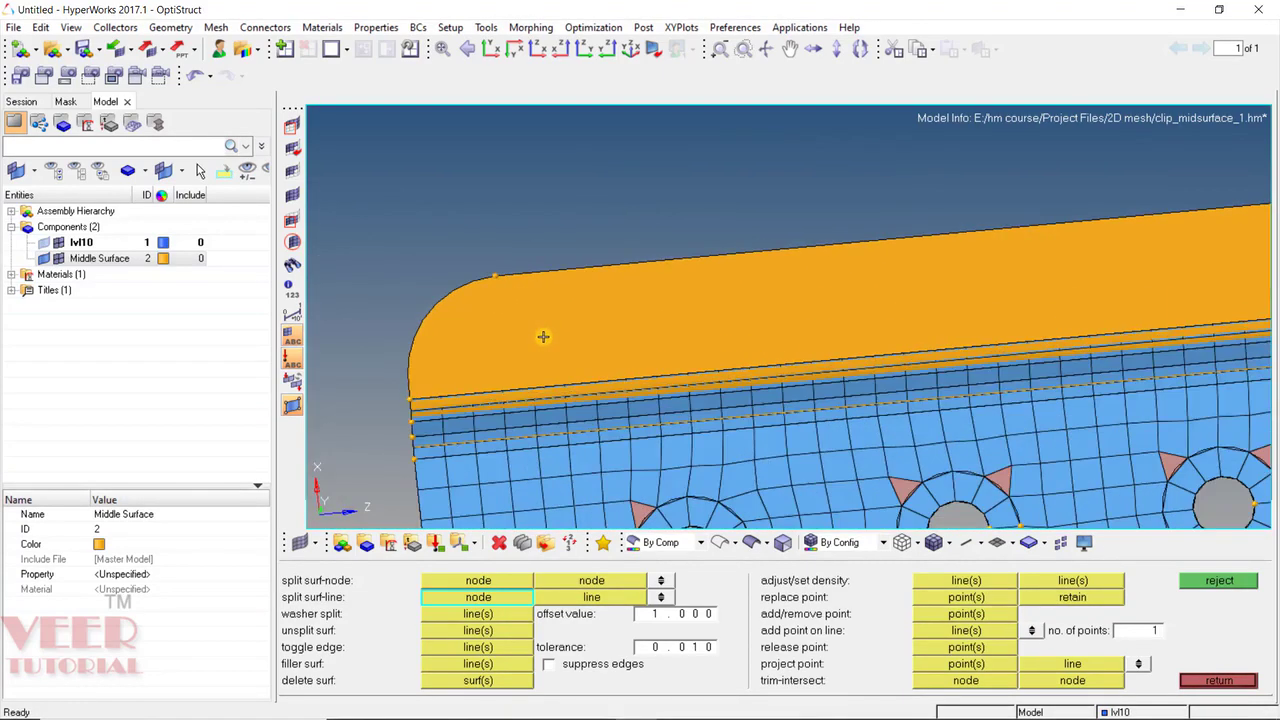
scroll(543, 336, up, 2)
click(573, 398)
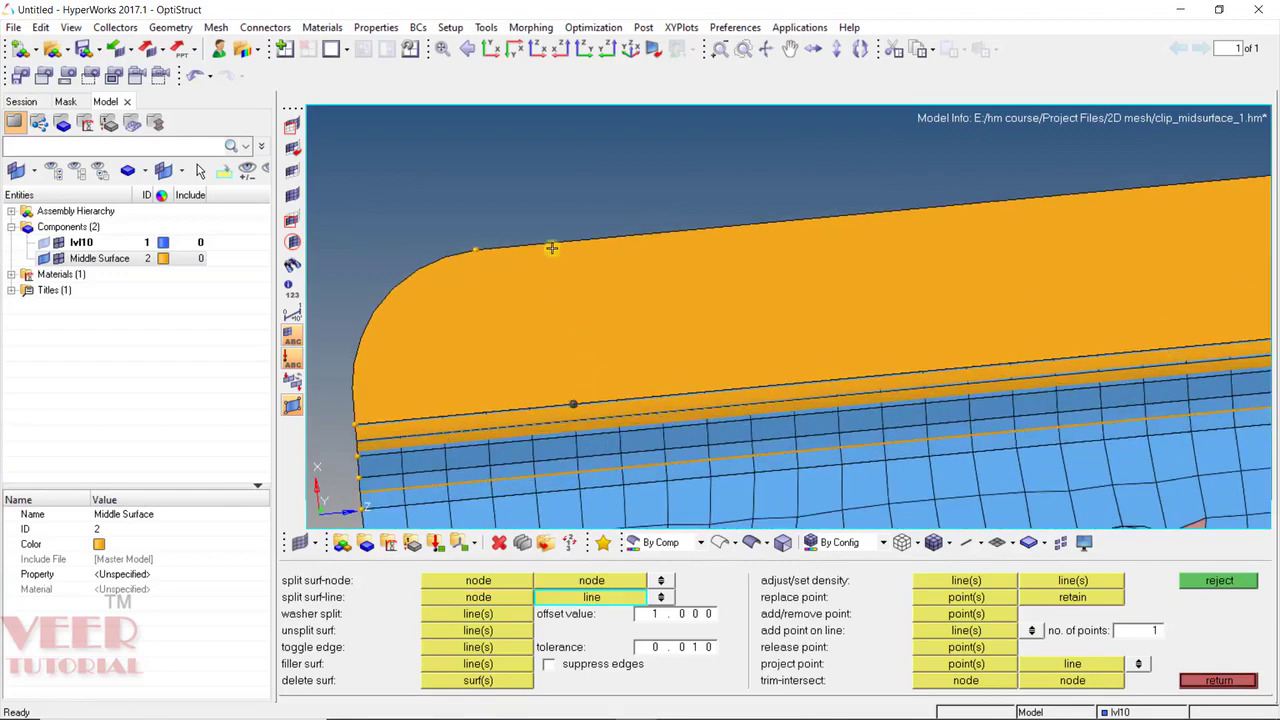
click(551, 247)
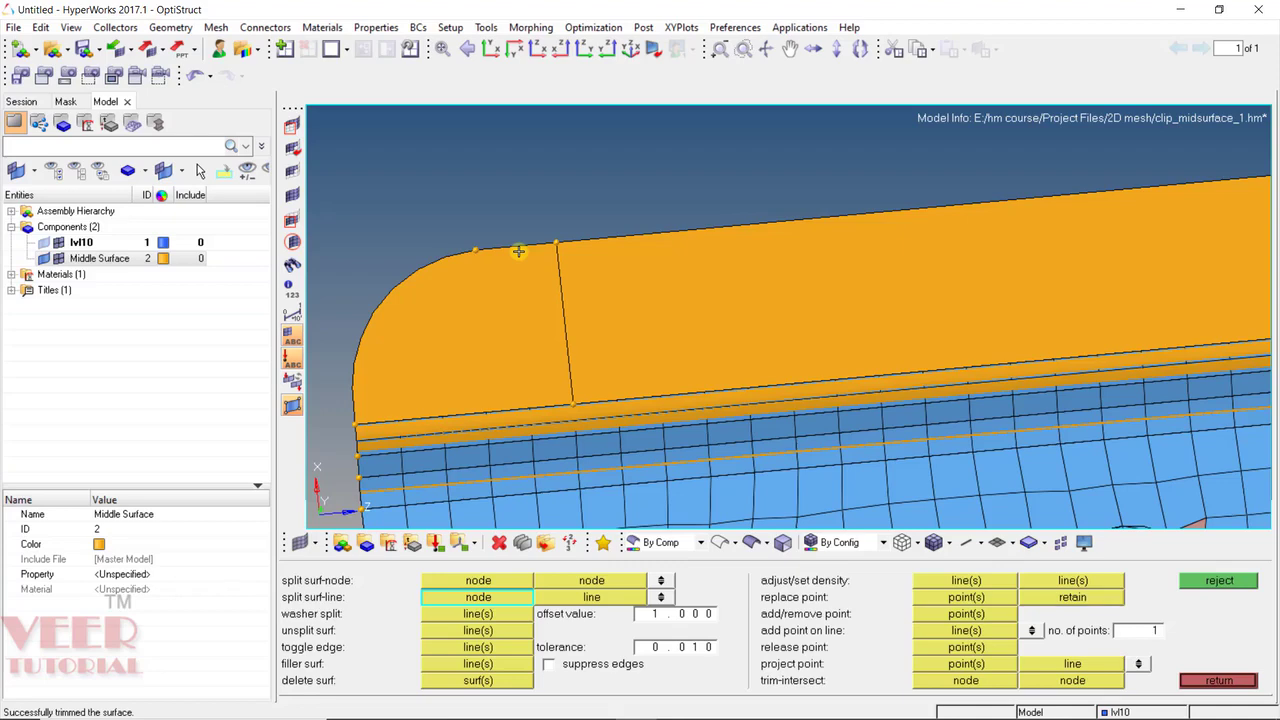
scroll(518, 252, down, 3)
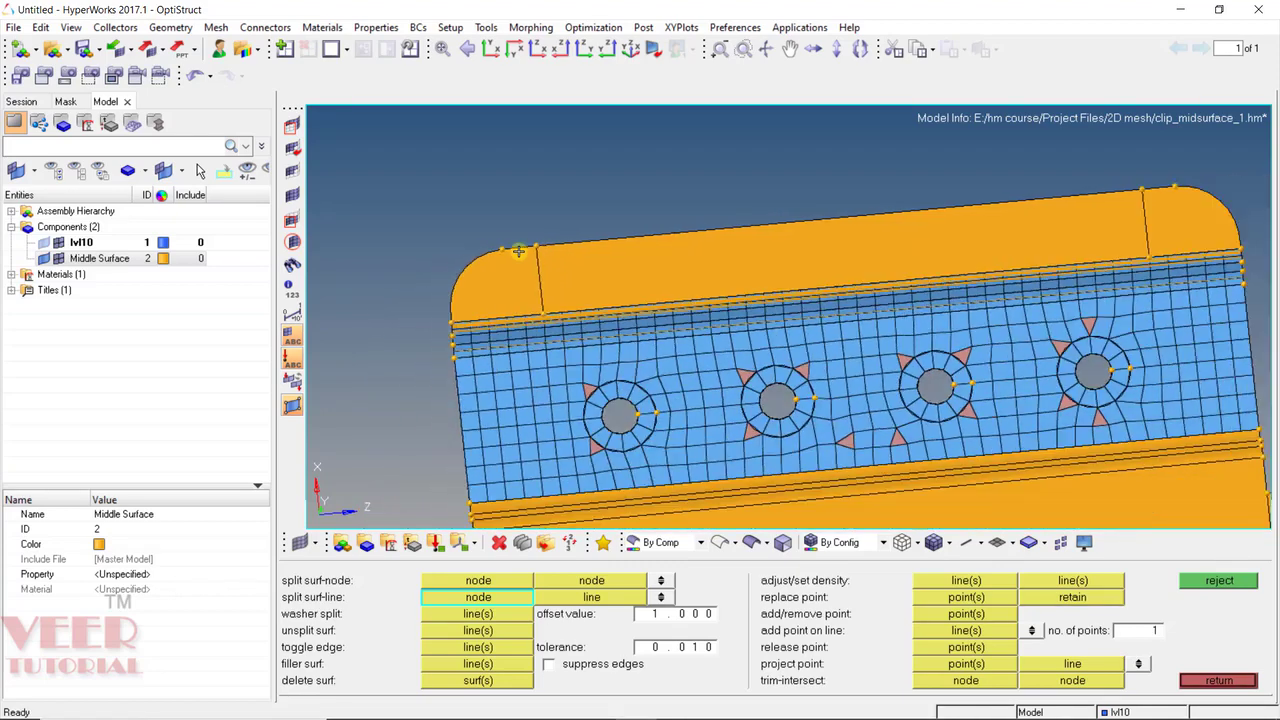
scroll(518, 252, down, 2)
scroll(673, 292, up, 3)
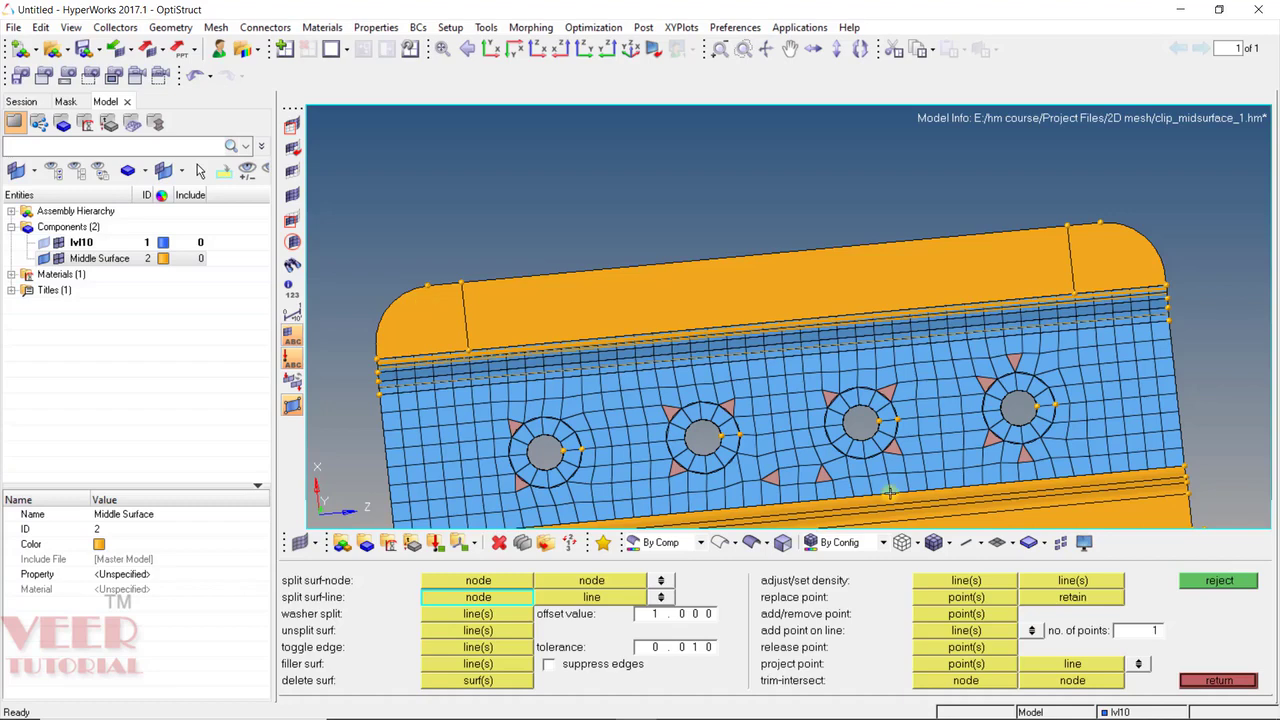
Step: Automesh the flange's rectangular middle surface between the two splits, using element size 1.000 and mixed type
key(F12)
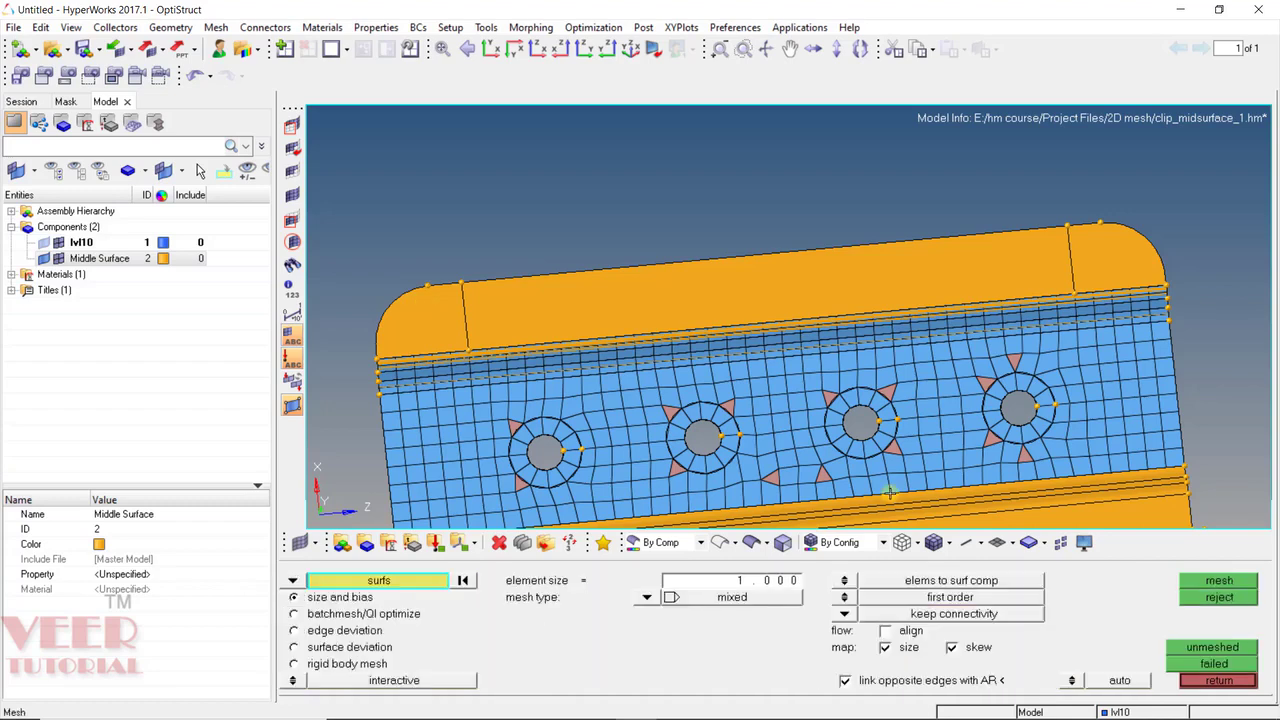
scroll(875, 265, up, 1)
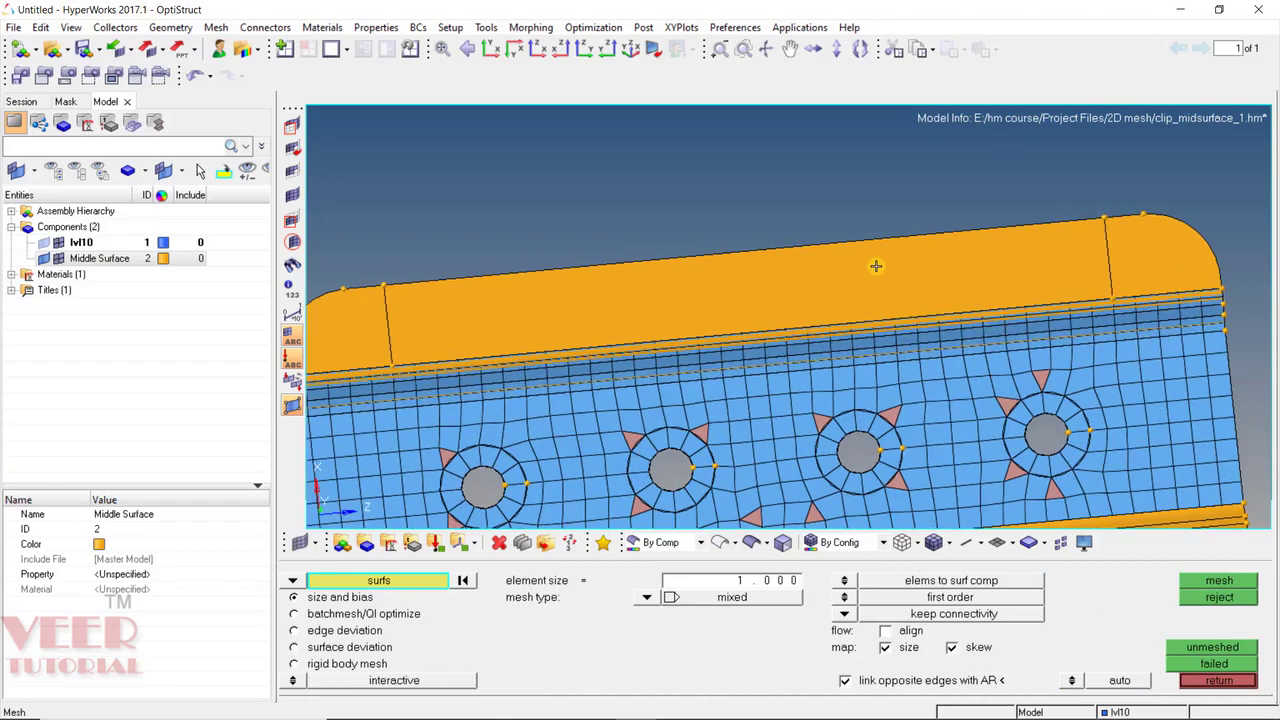
click(875, 265)
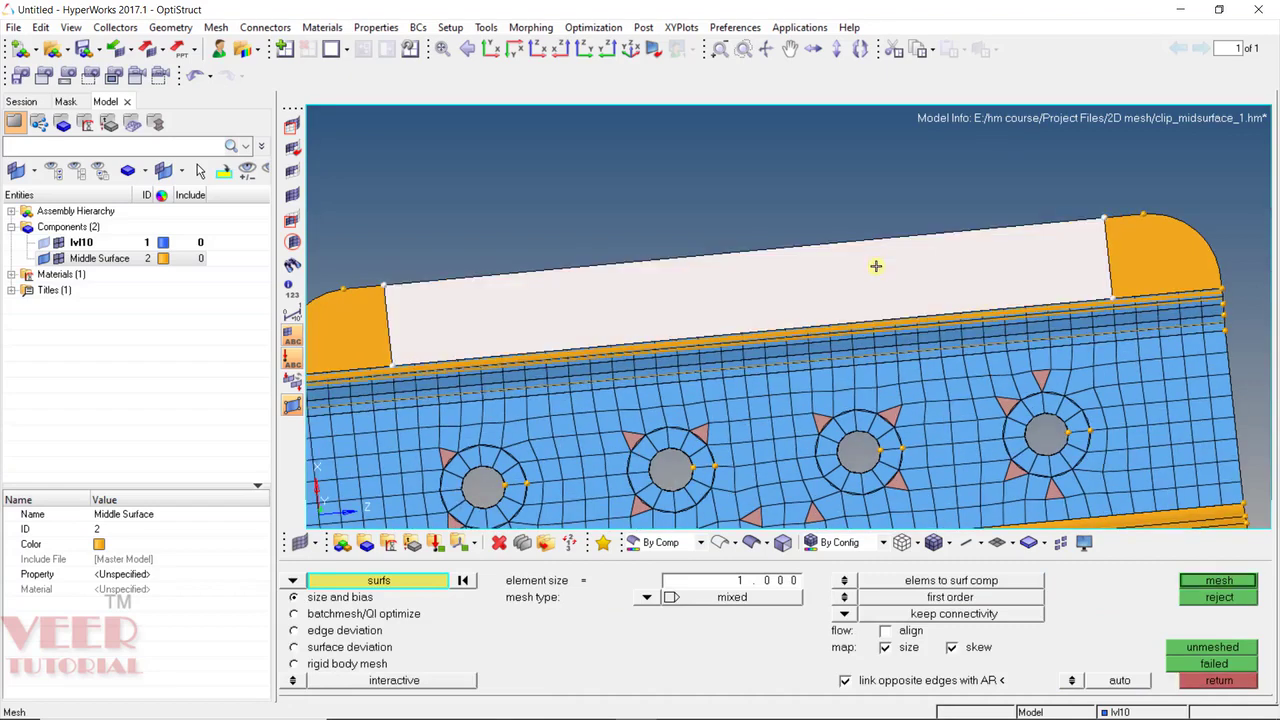
middle_click(930, 271)
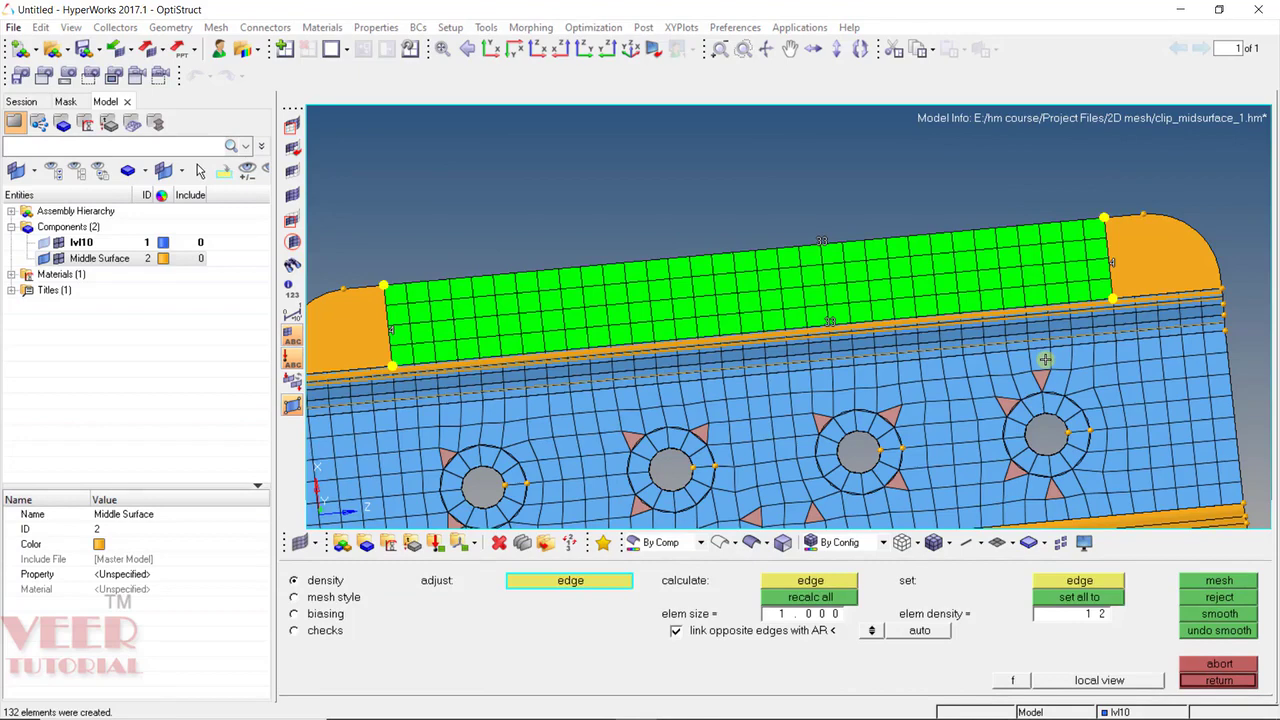
click(1224, 683)
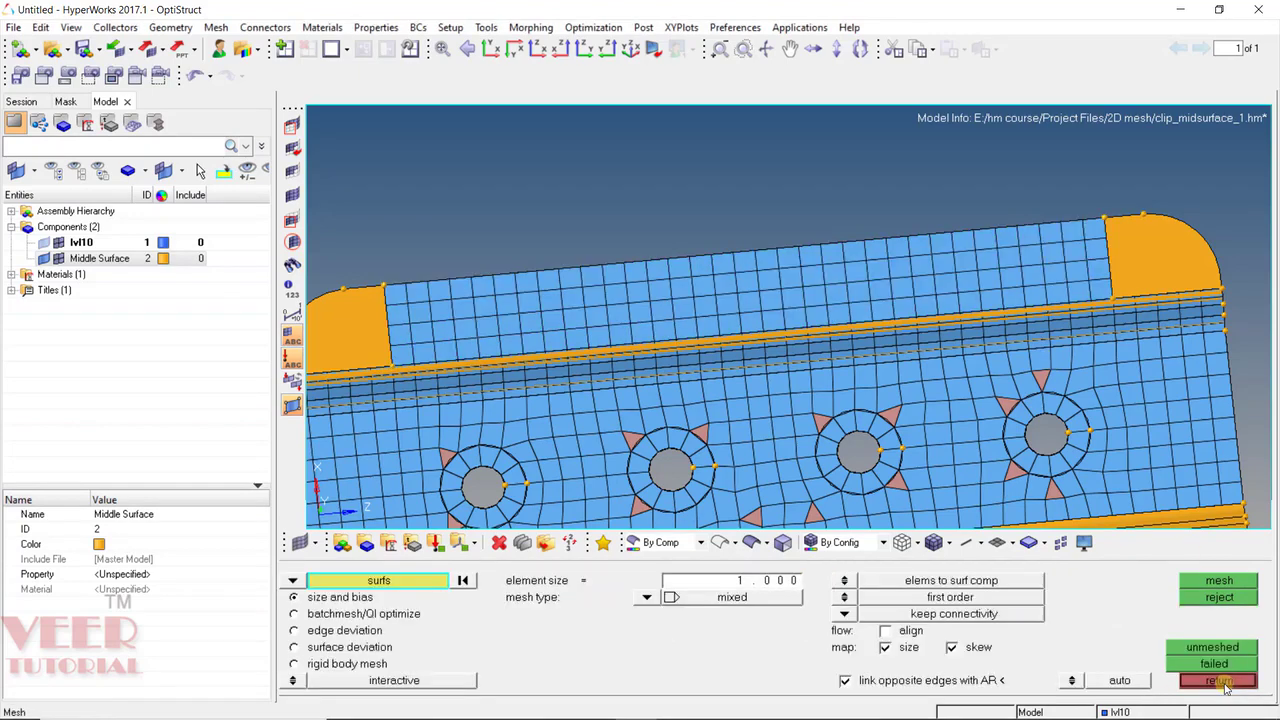
Step: Try automeshing the flange's +Z rounded-corner surface at element size 1.000, mixed type, then reject the trial mesh
ctrl+scroll(655, 371, down, 3)
ctrl+scroll(1084, 294, up, 4)
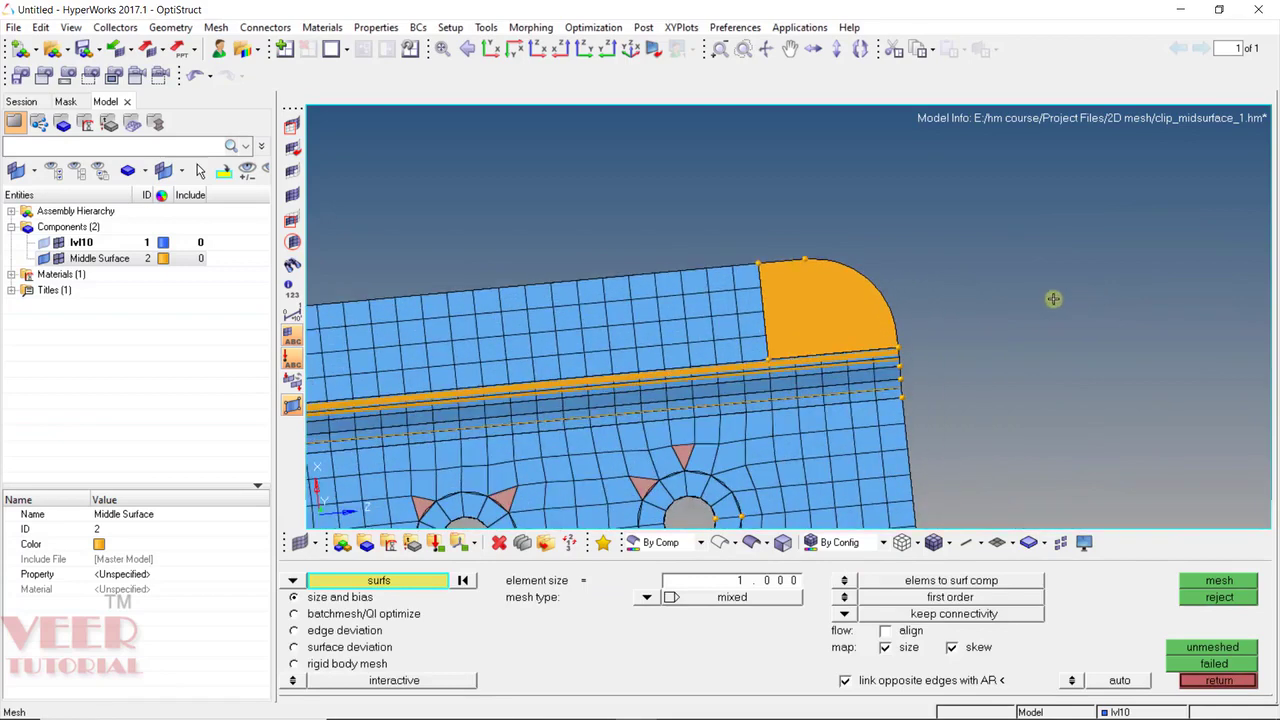
scroll(890, 345, up, 3)
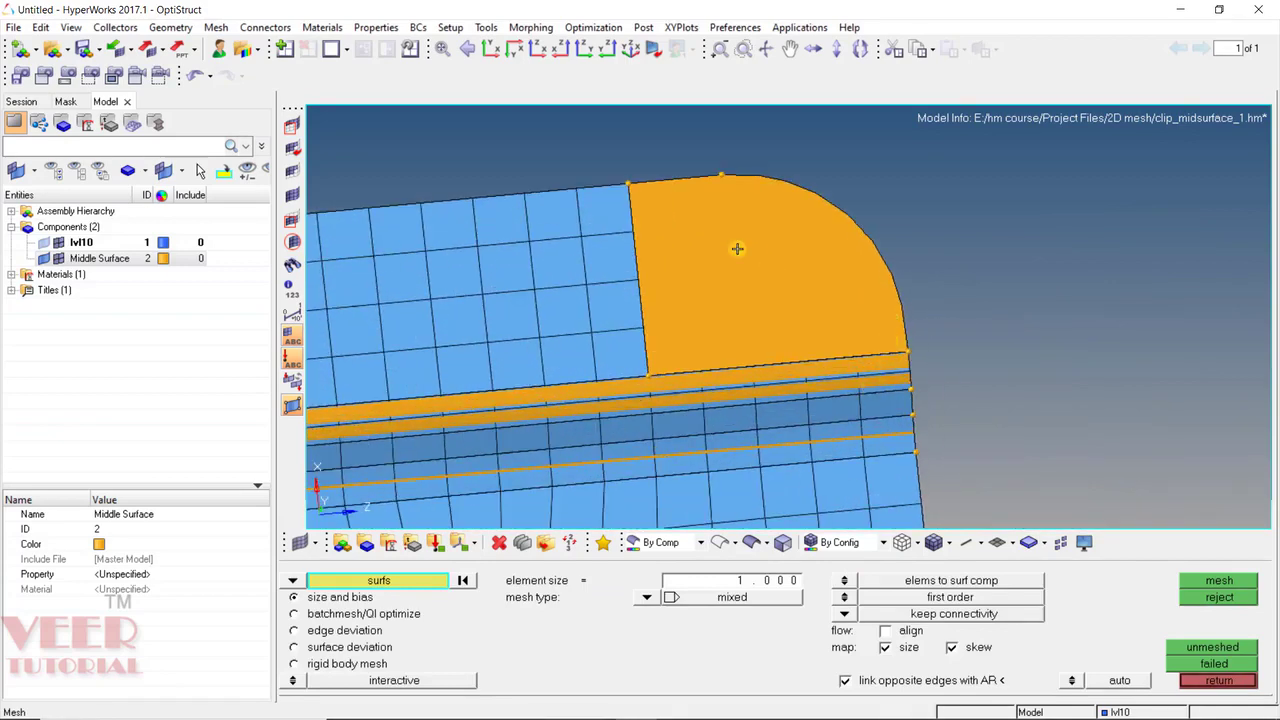
click(737, 249)
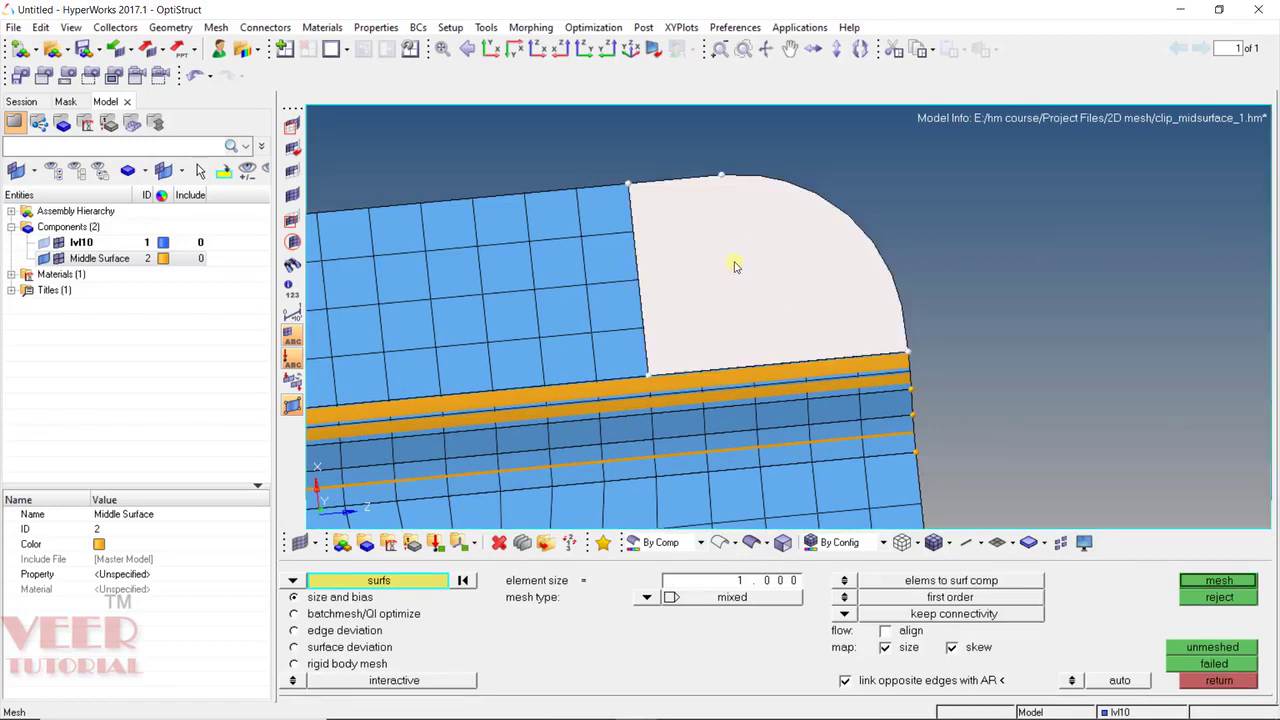
middle_click(734, 264)
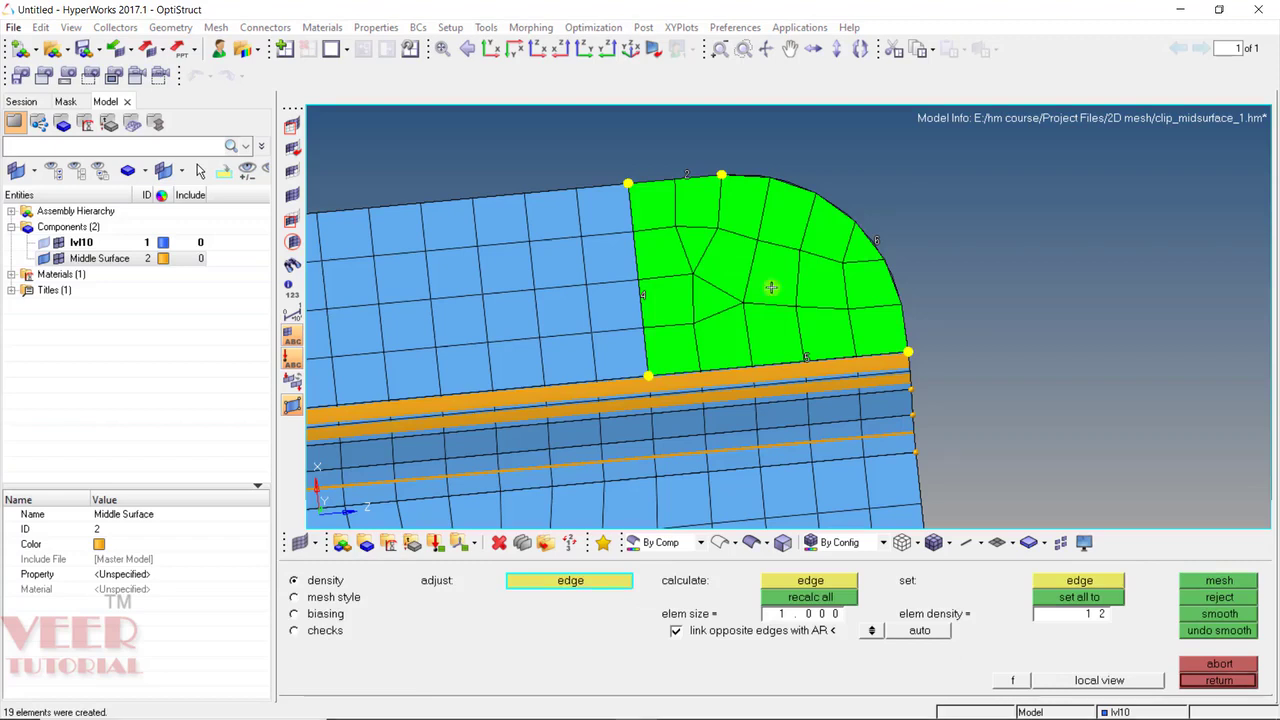
click(1230, 597)
click(1250, 681)
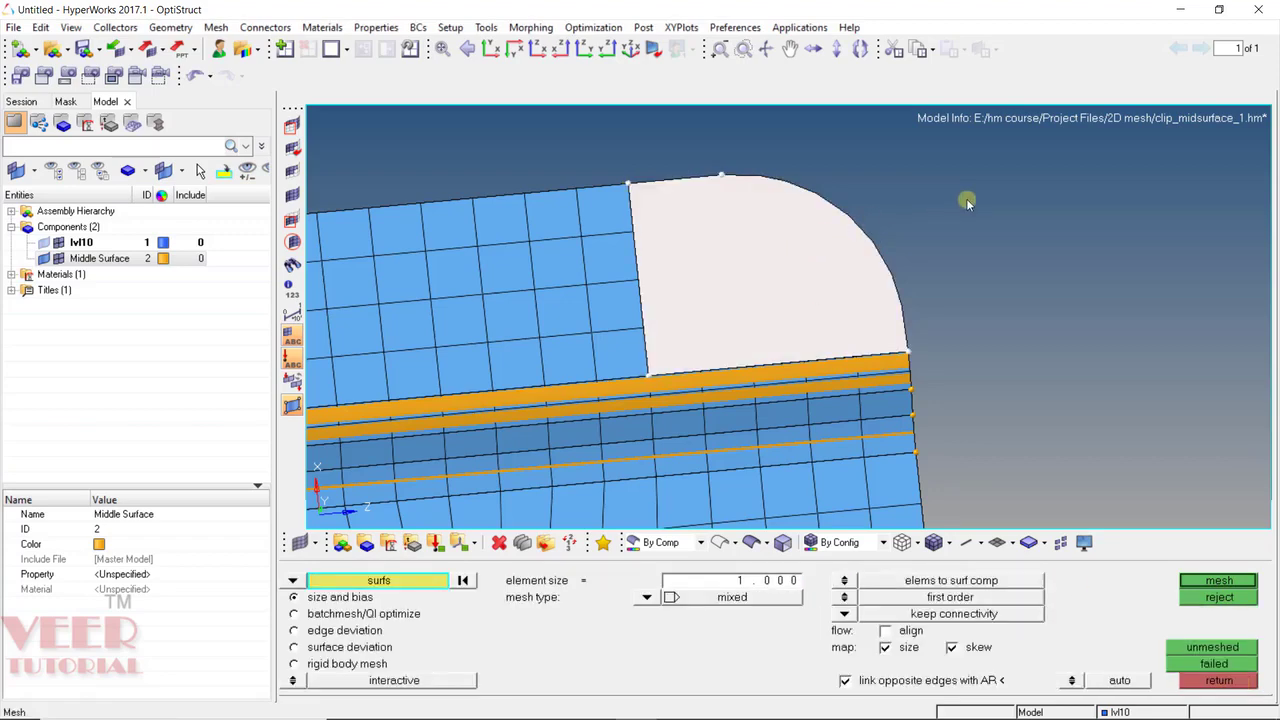
Step: Remove the fixed point where the straight outer edge meets the arc on the +Z rounded corner, using quick edit's add/remove point
key(F11)
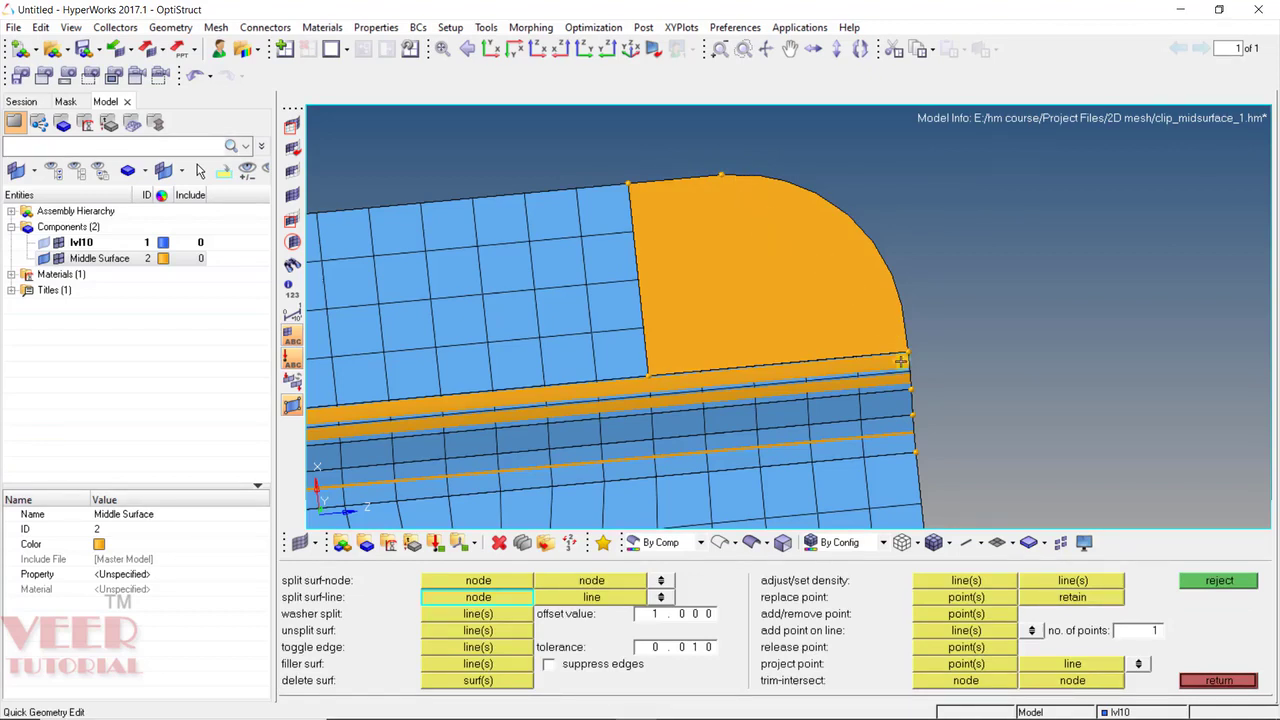
click(1214, 683)
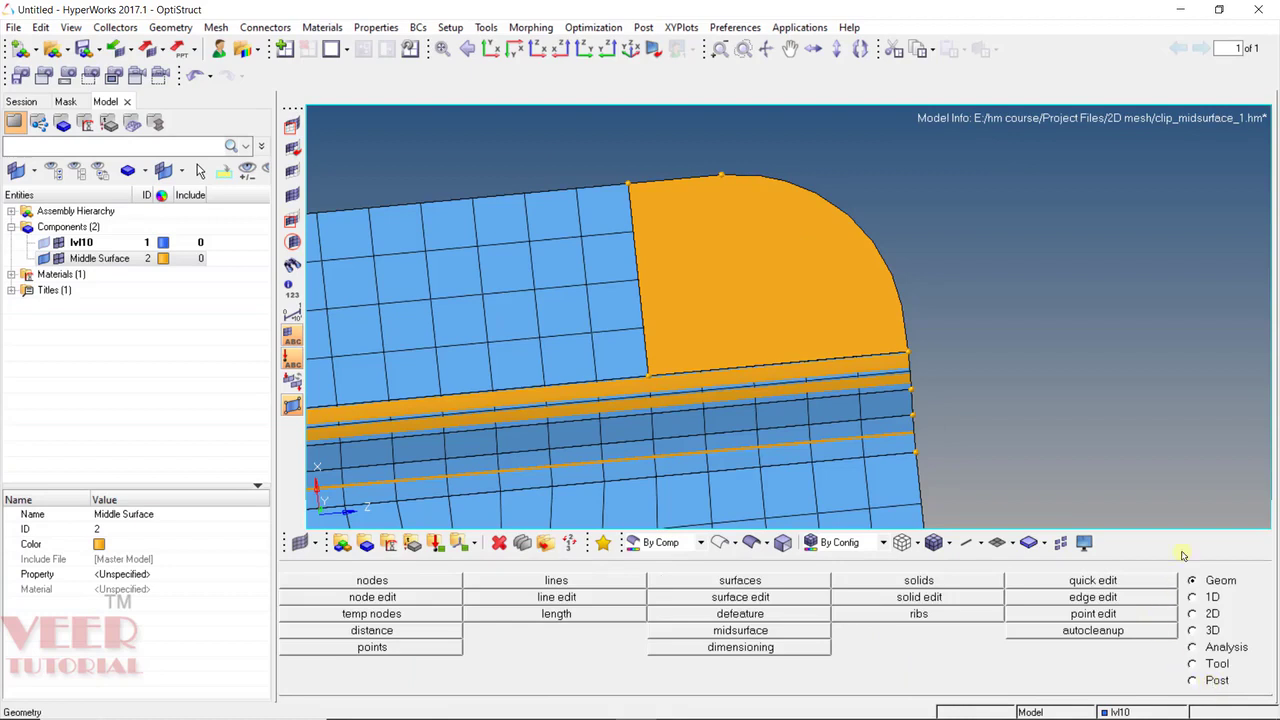
key(F11)
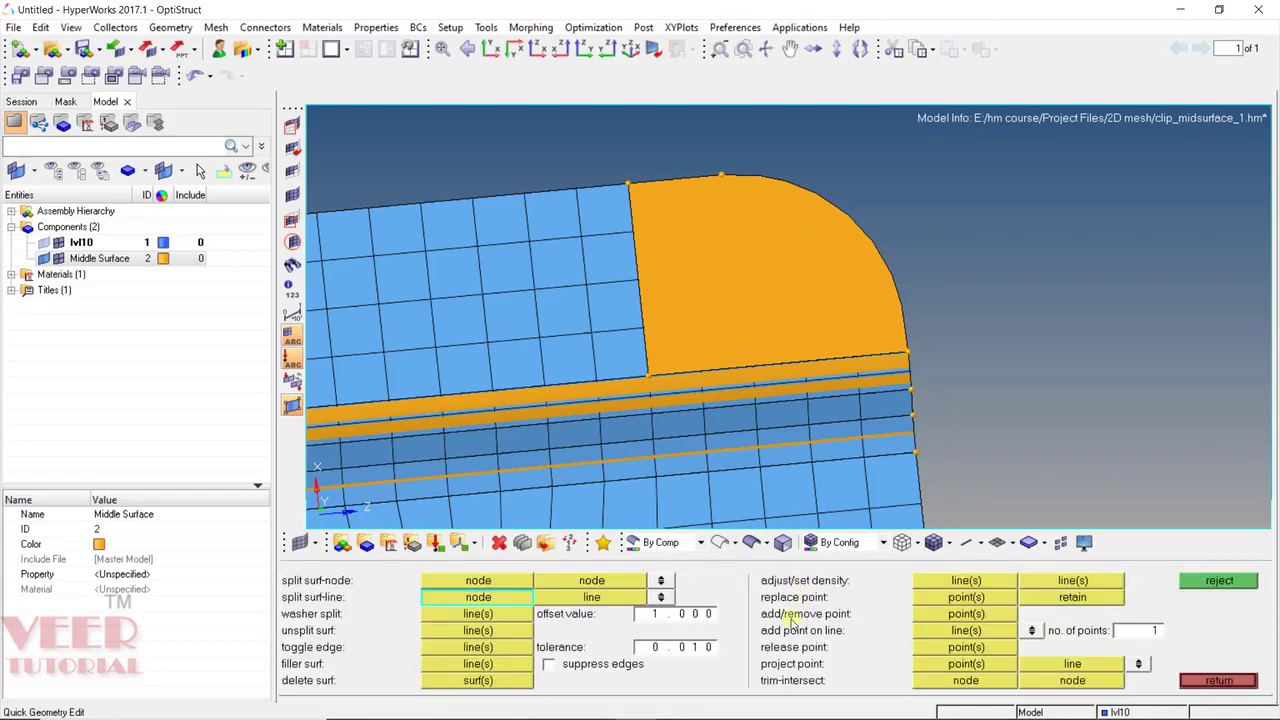
click(968, 615)
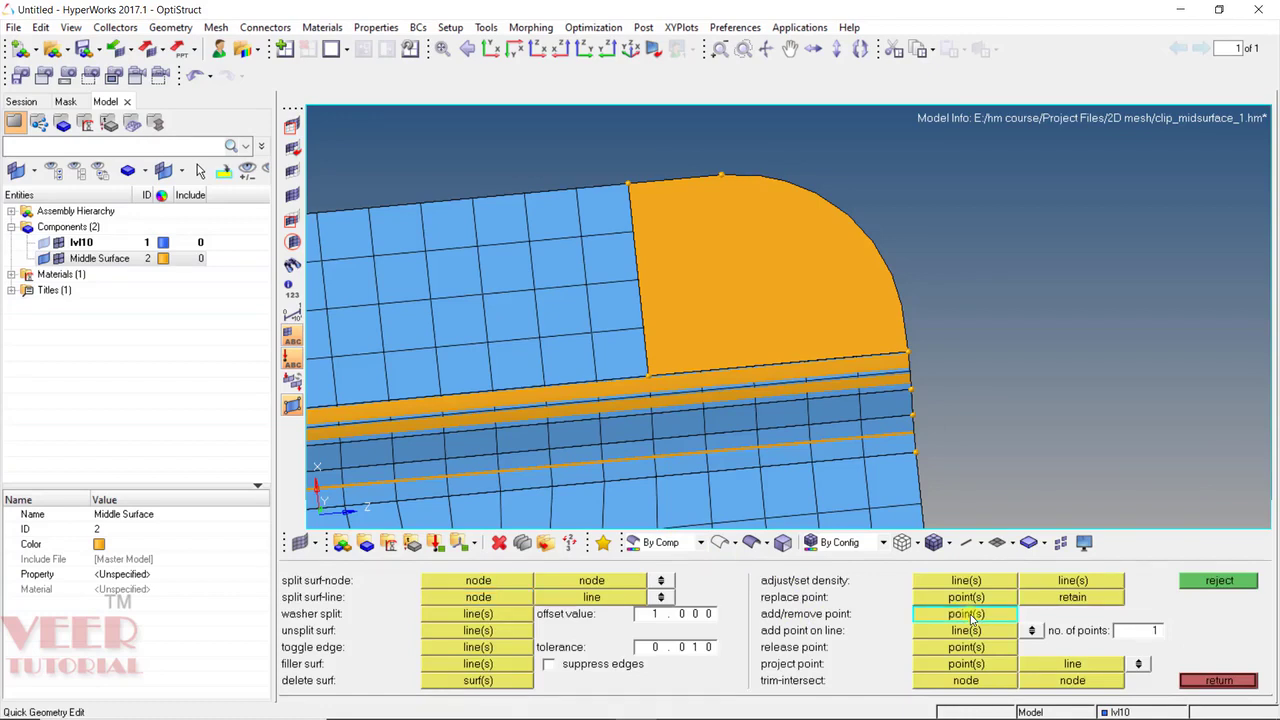
click(730, 176)
click(724, 177)
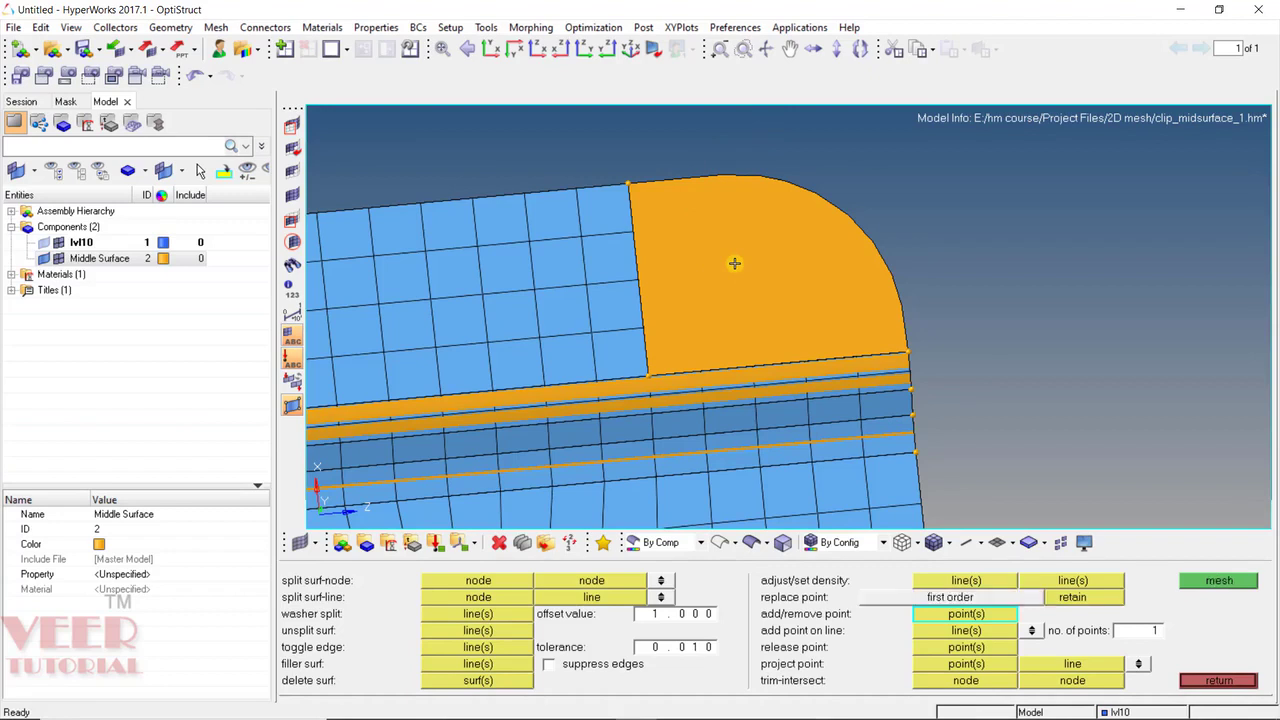
Step: Automesh the +Z rounded-corner surface with element size 1.000 and mixed type, and accept the mesh
key(F12)
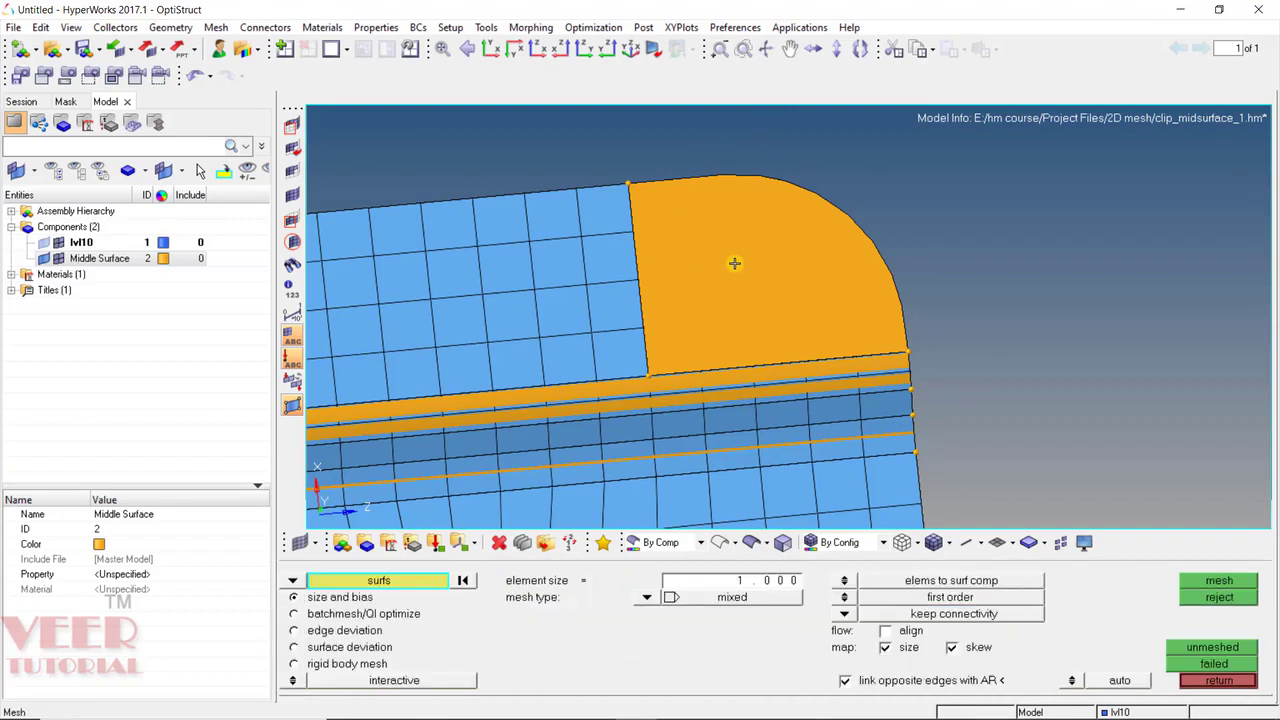
click(735, 267)
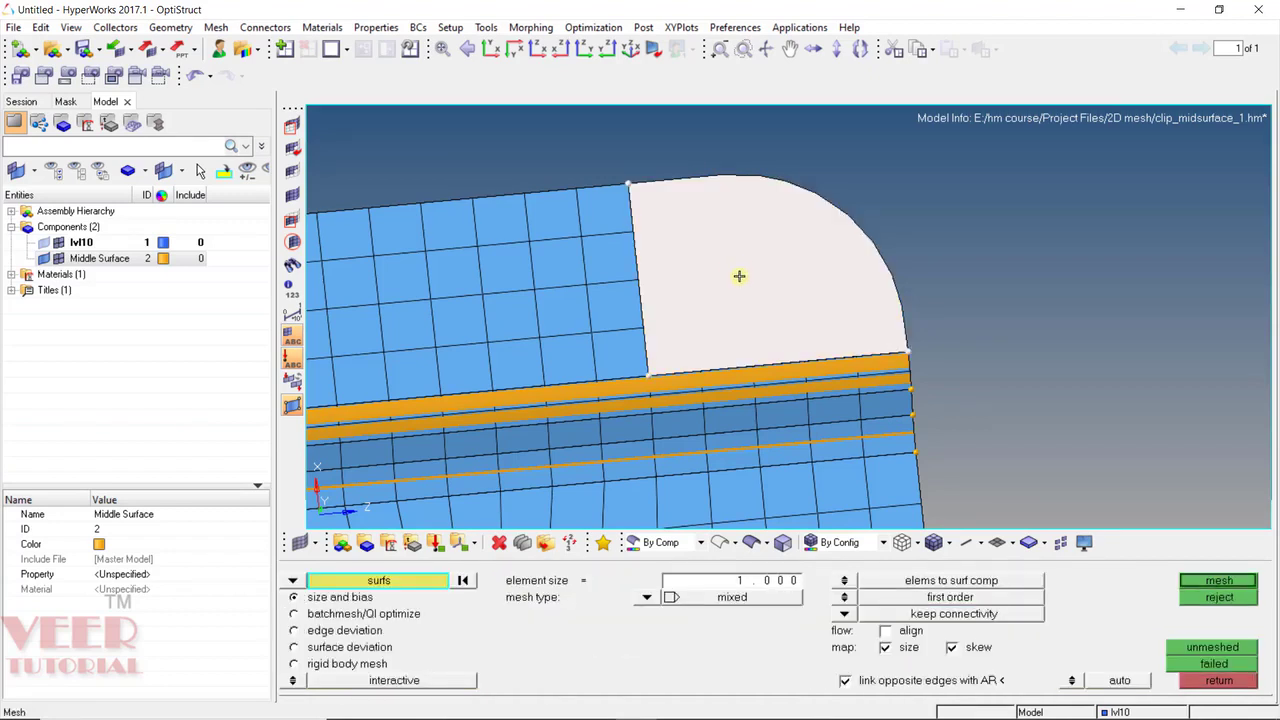
middle_click(739, 276)
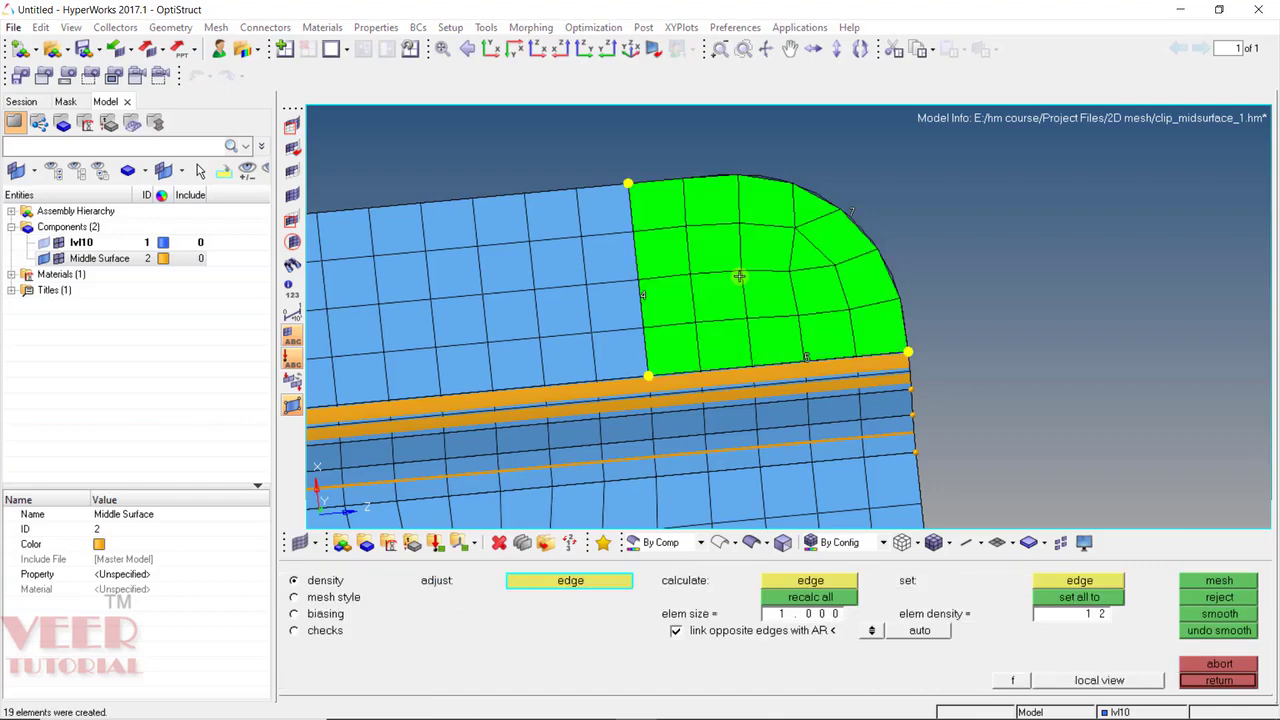
middle_click(739, 276)
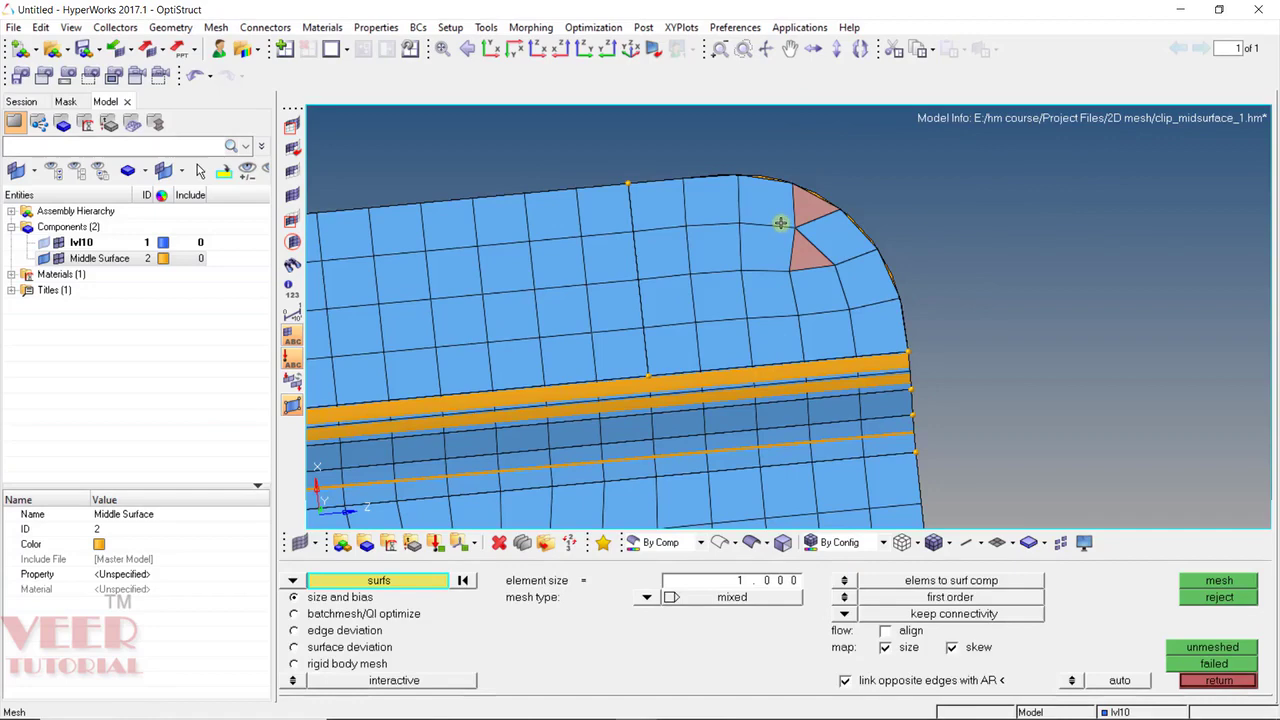
Step: Remove the fixed point between the straight edge and the arc on the flange's opposite rounded corner with quick edit
scroll(920, 212, down, 5)
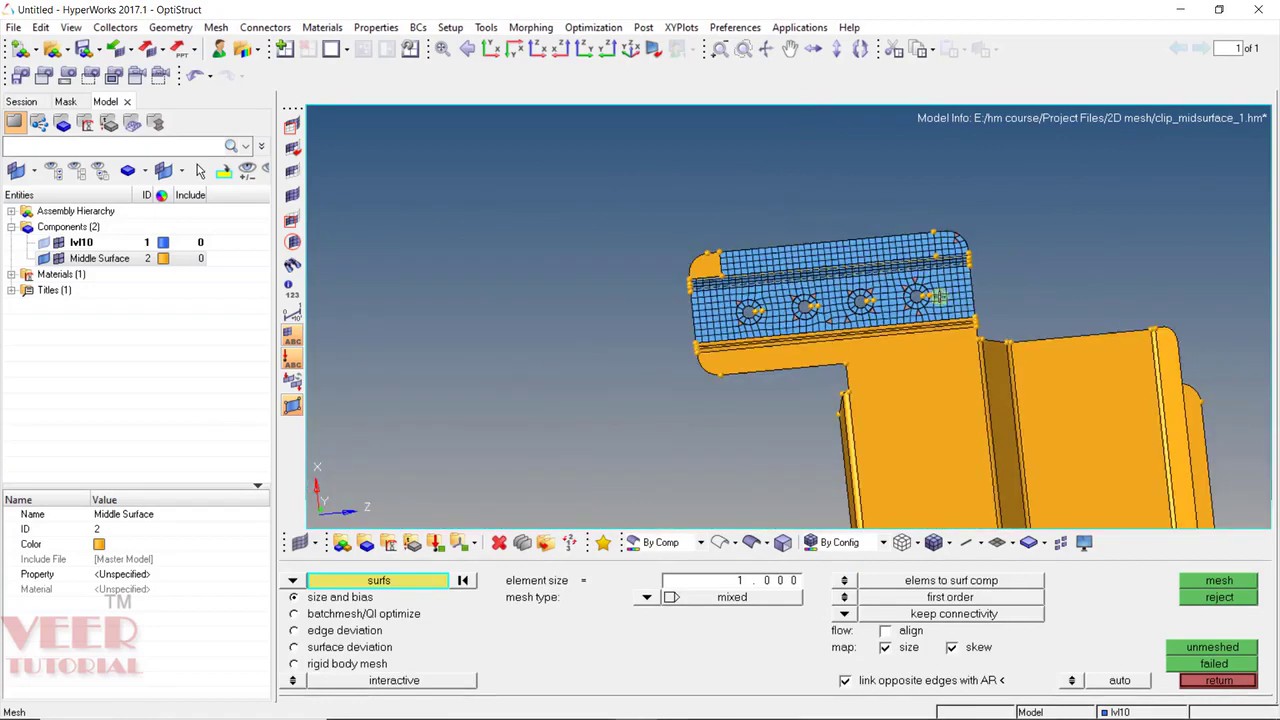
scroll(737, 258, up, 6)
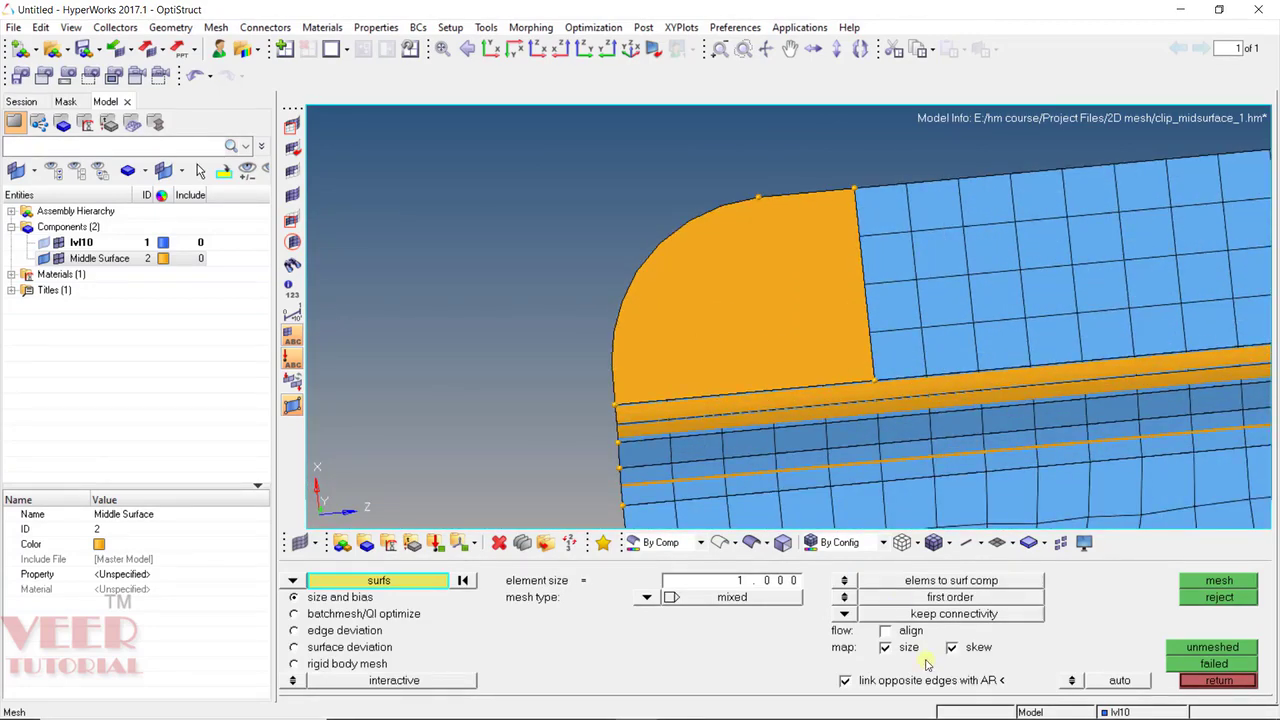
key(F11)
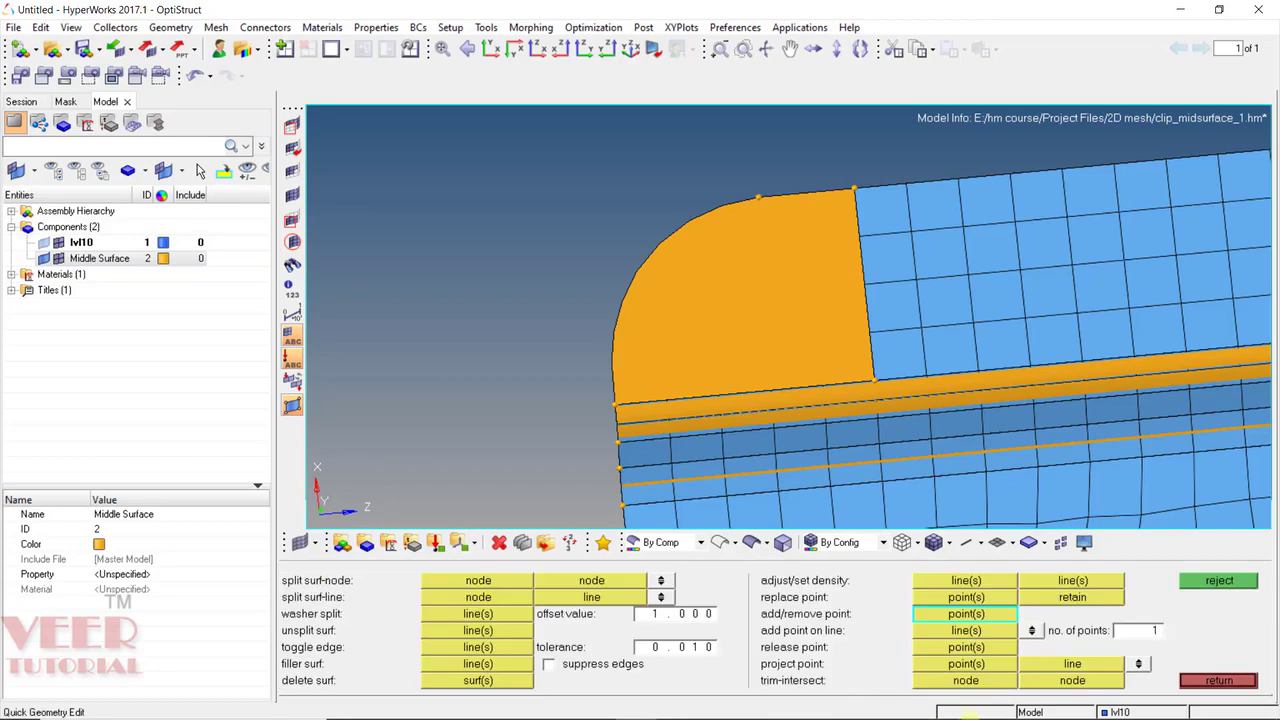
right_click(761, 194)
Step: Automesh the opposite rounded-corner surface with element size 1.000 and mixed type, and accept the mesh
key(F12)
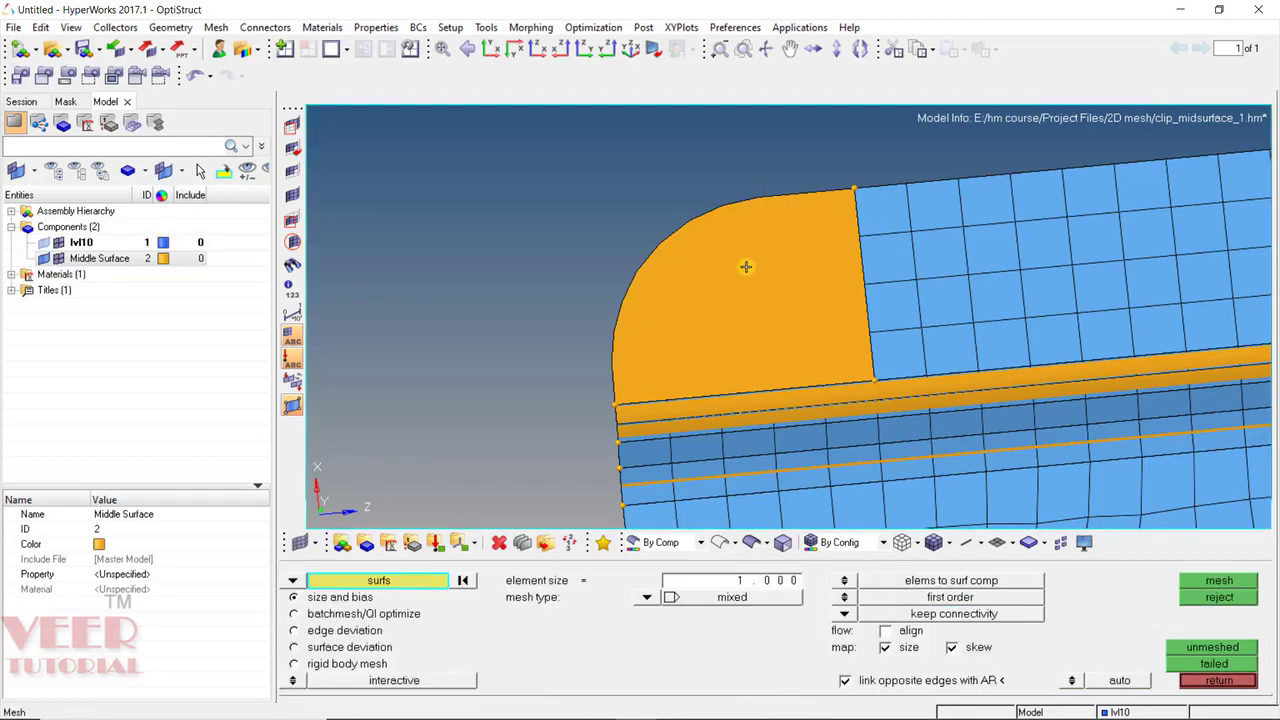
click(745, 266)
middle_click(745, 266)
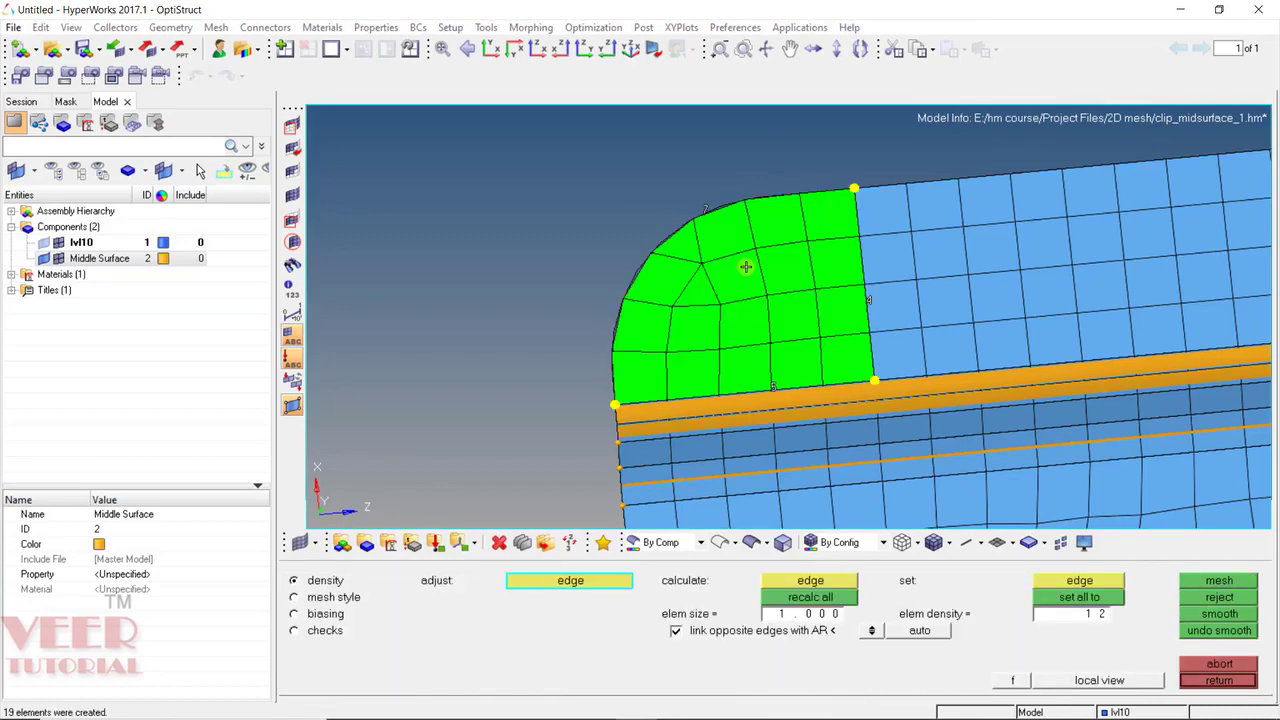
middle_click(745, 266)
Step: Automesh the three narrow strips of the unmeshed bend beside the surface with four holes, using element size 1.000 and mixed type
scroll(549, 217, down, 5)
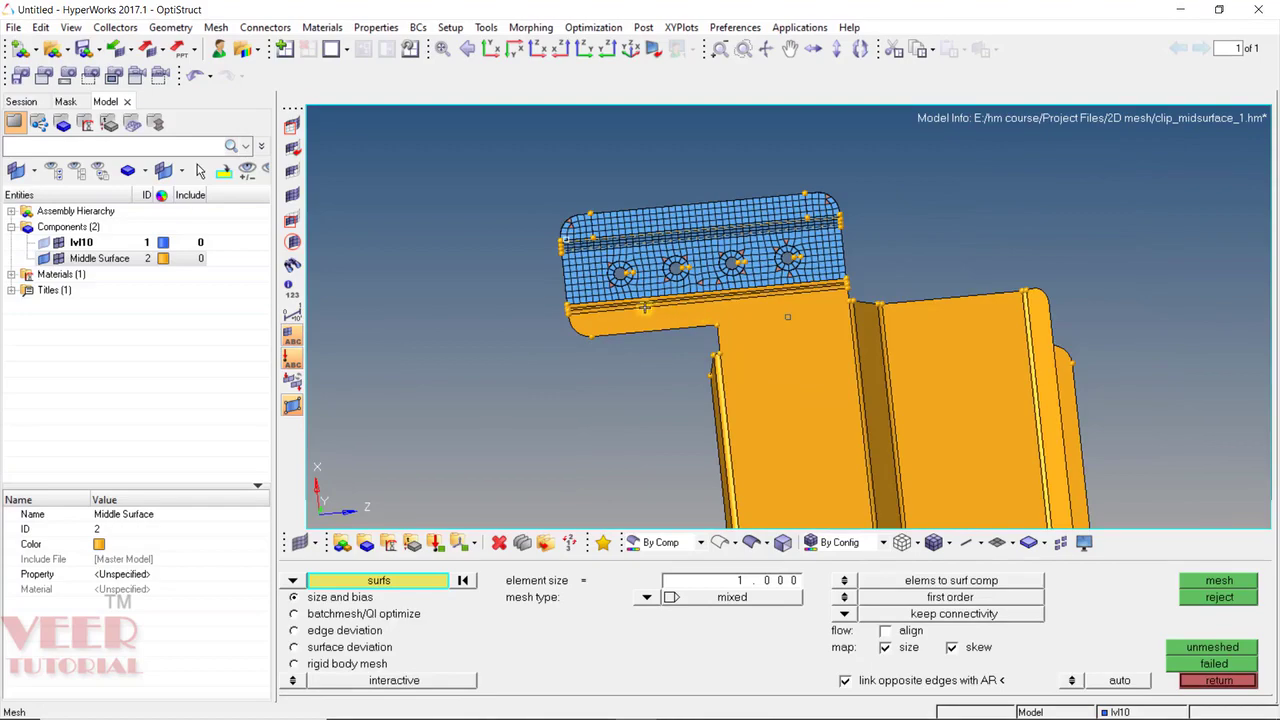
scroll(640, 310, up, 4)
ctrl+drag(608, 411, 990, 262)
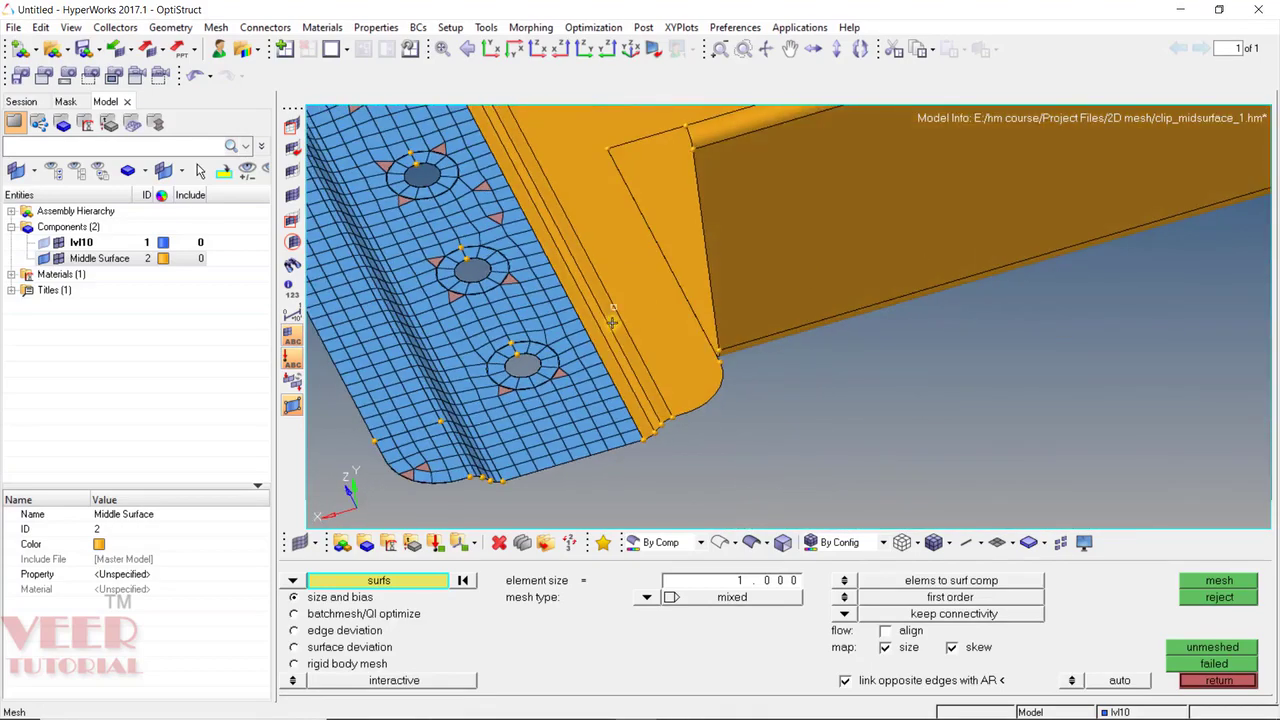
ctrl+drag(614, 324, 489, 186)
scroll(618, 387, down, 2)
scroll(707, 522, up, 5)
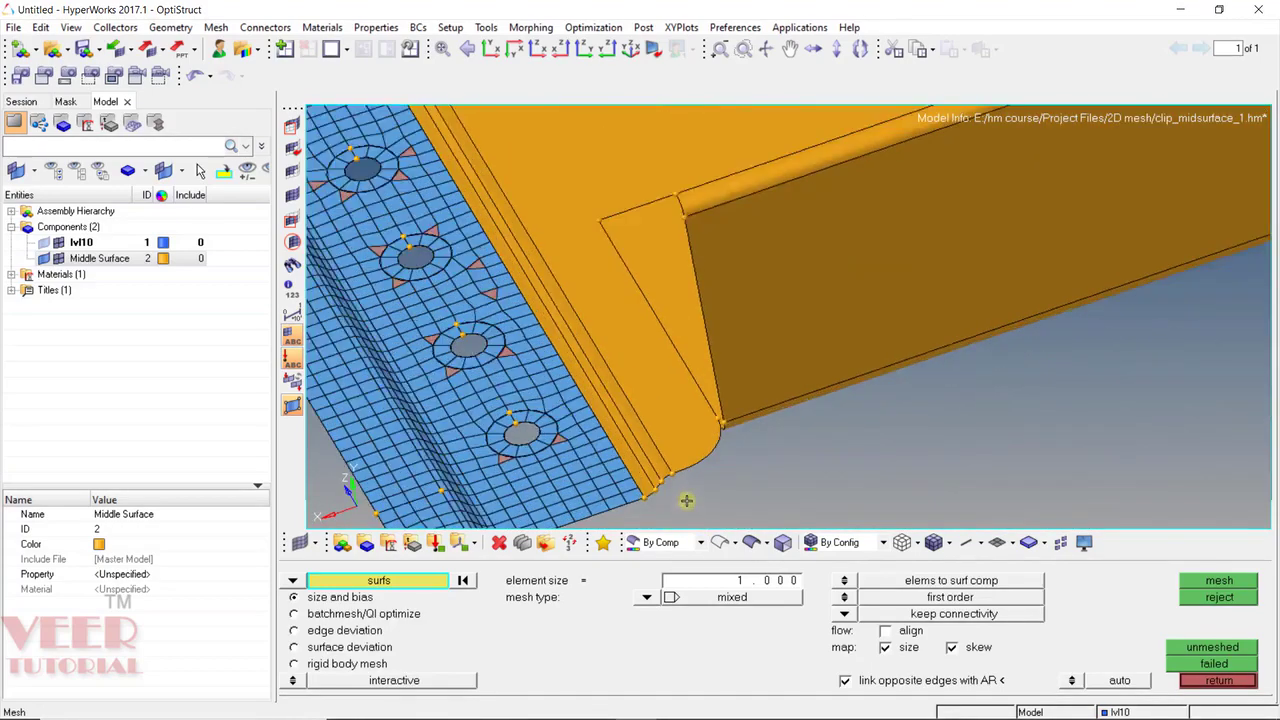
scroll(677, 450, down, 4)
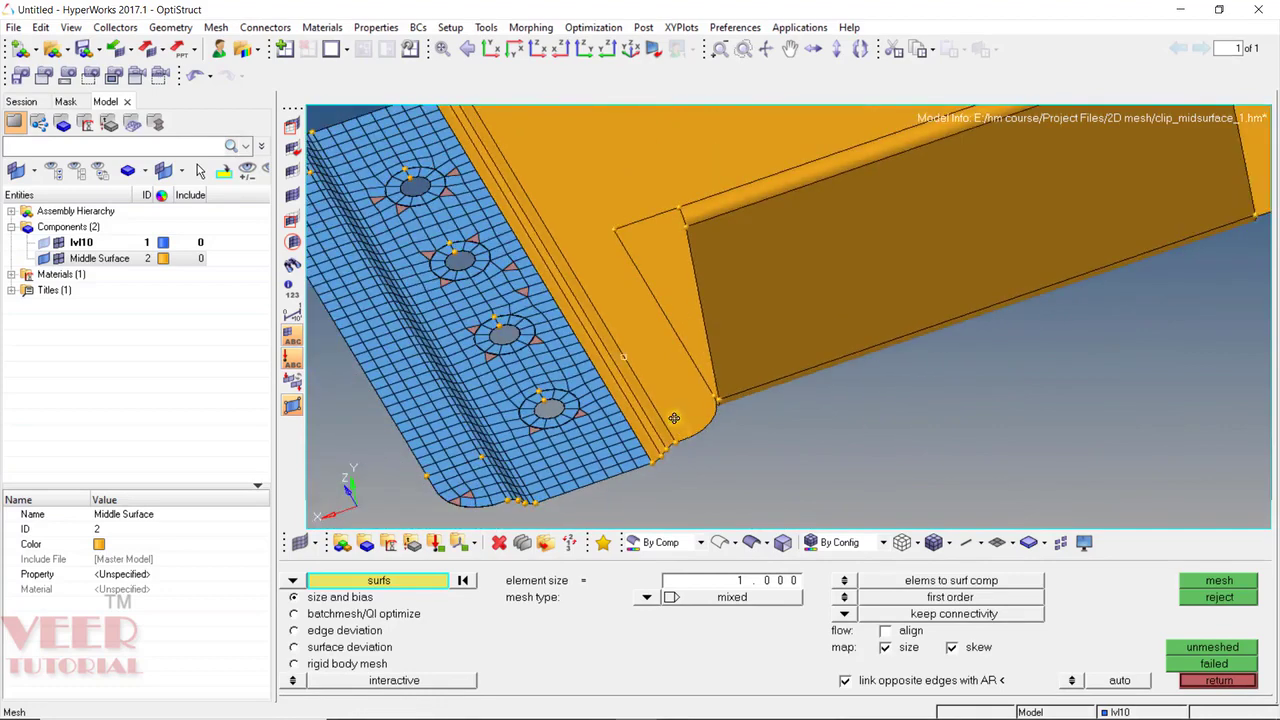
scroll(583, 364, up, 6)
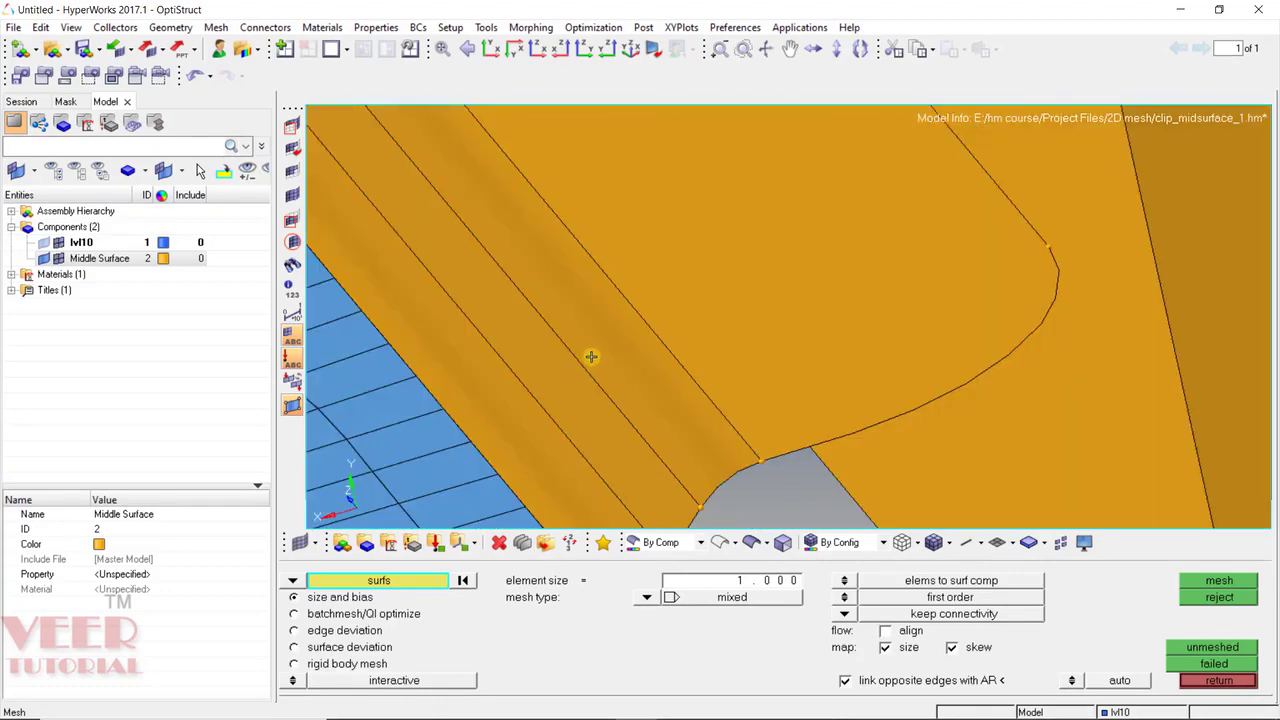
ctrl+drag(586, 357, 679, 421)
scroll(729, 429, down, 2)
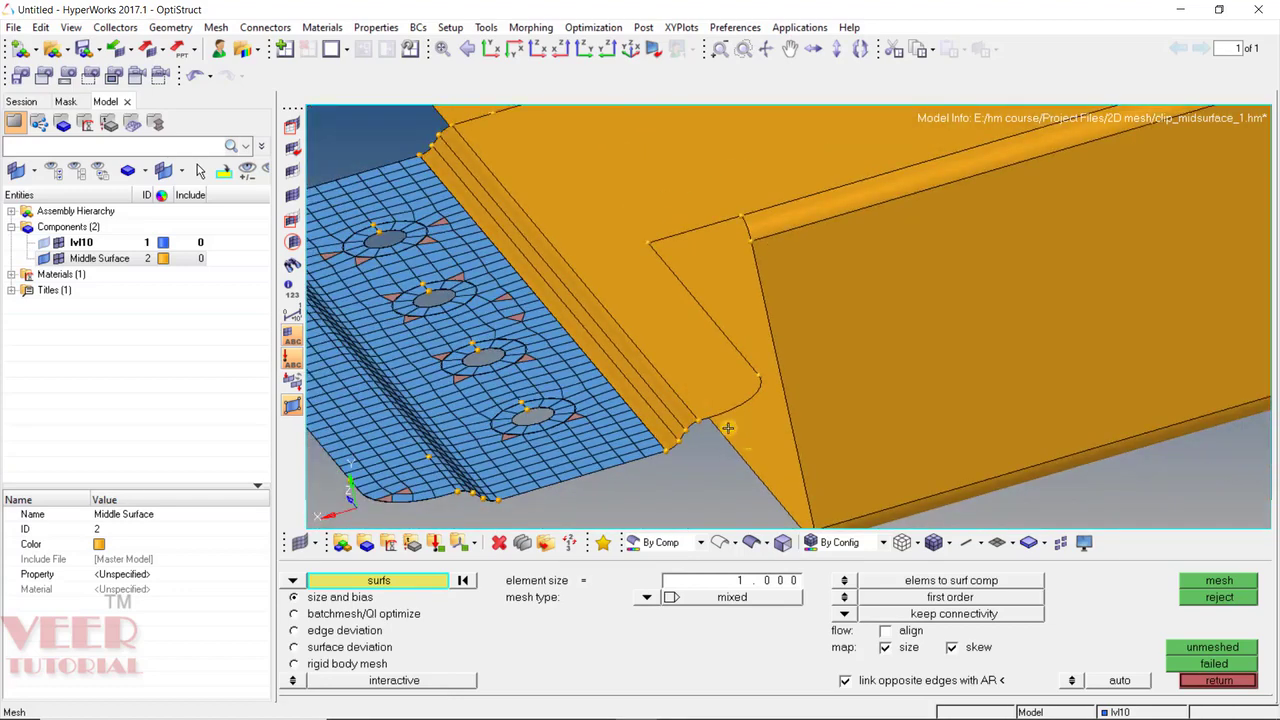
scroll(585, 343, up, 3)
click(665, 437)
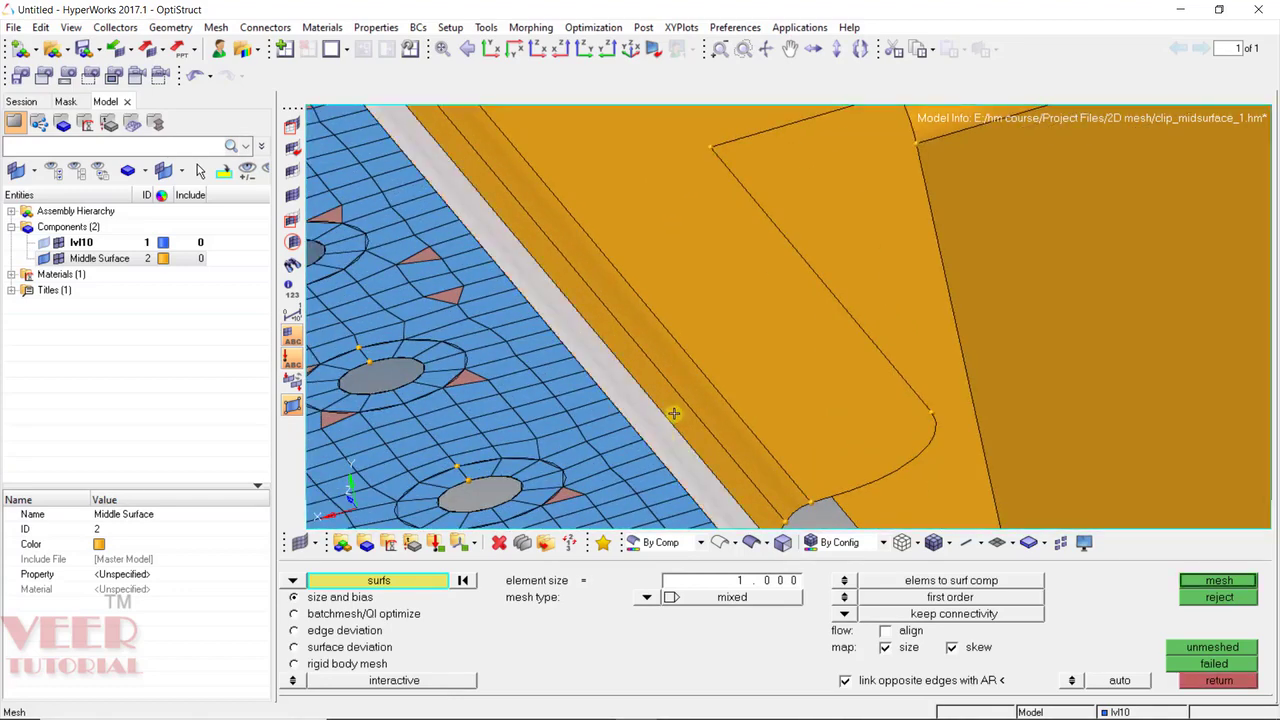
click(675, 414)
click(712, 400)
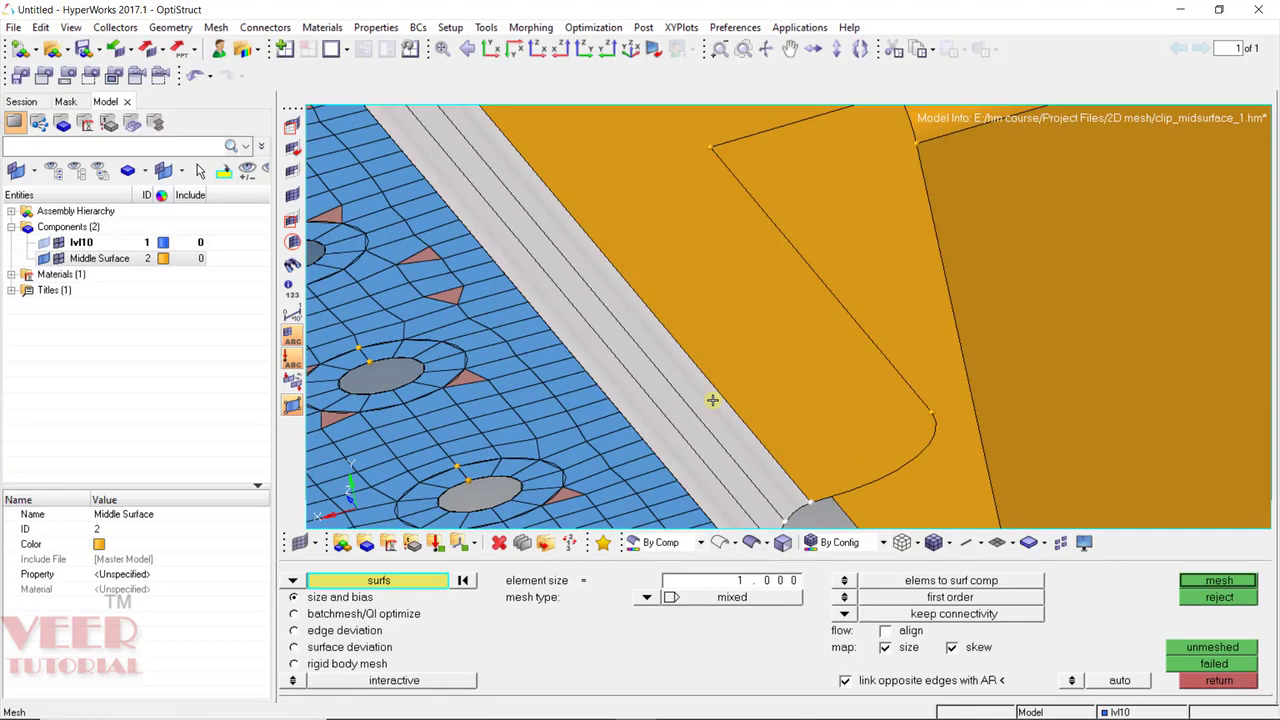
click(1205, 580)
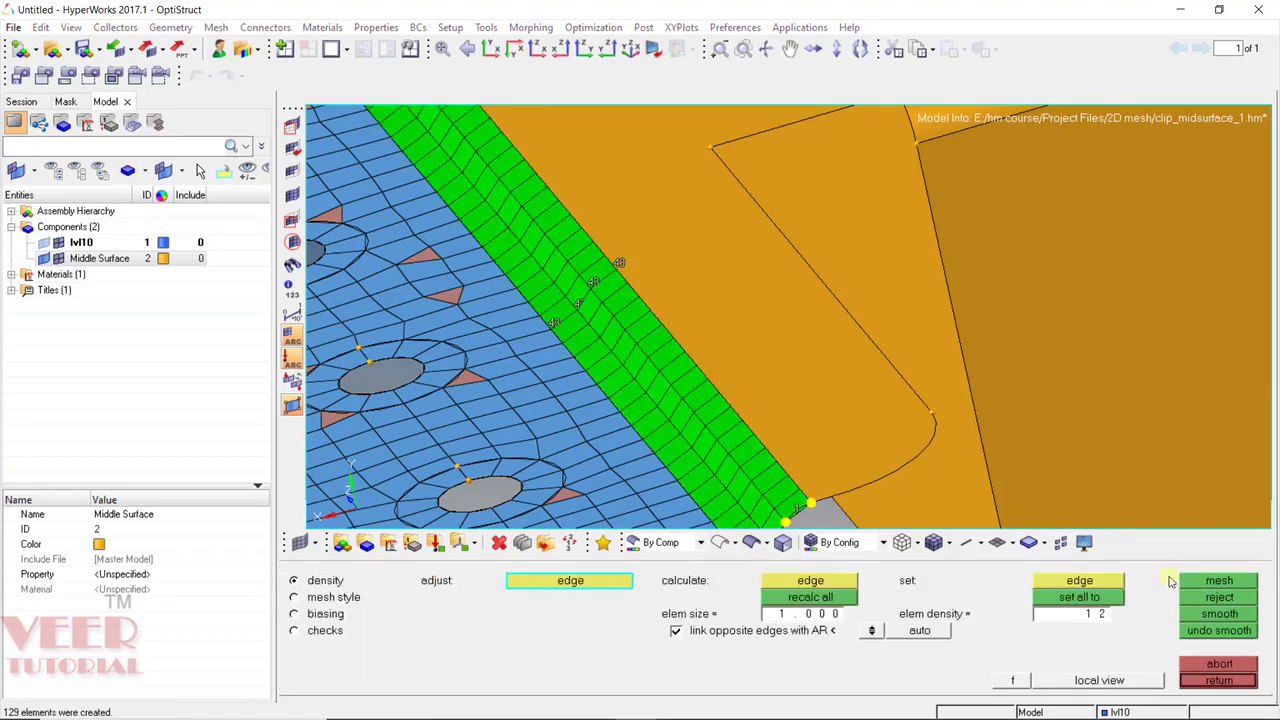
Step: Set the end-edge density of the bend's two fillet strips to 2, remesh the bend and accept the mesh
scroll(652, 319, down, 2)
scroll(720, 452, up, 5)
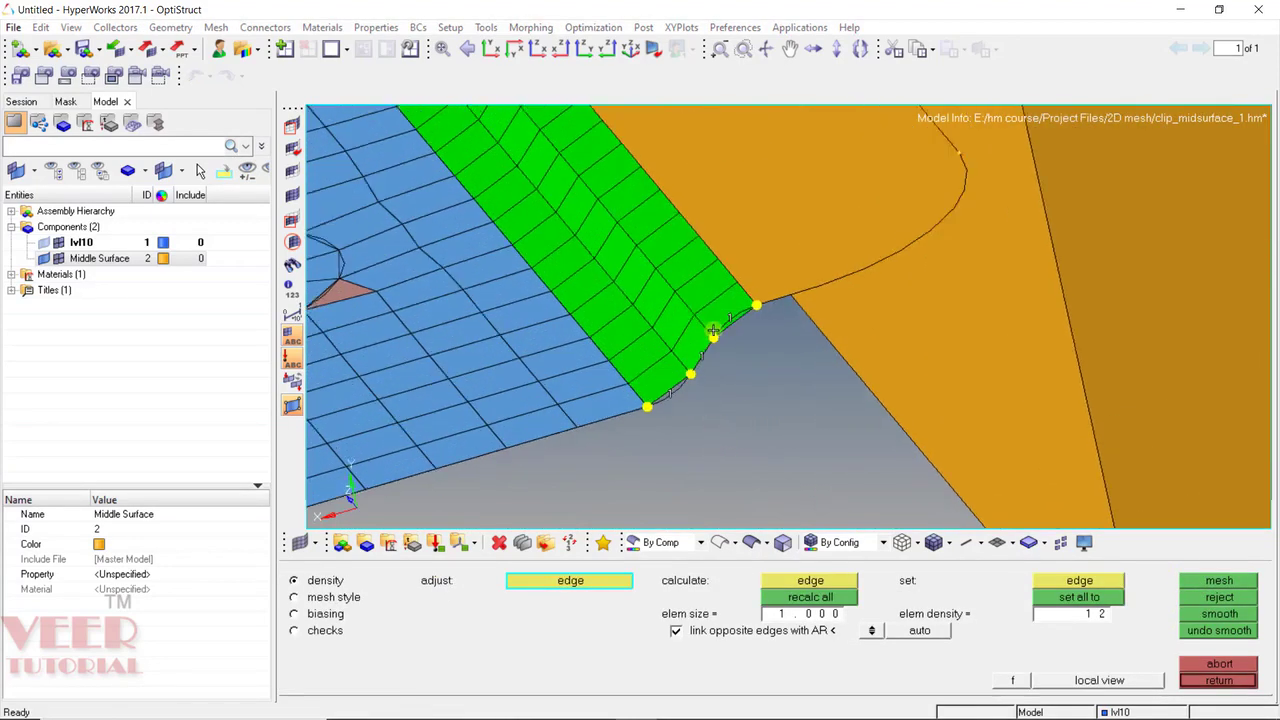
scroll(713, 333, up, 1)
scroll(638, 472, up, 2)
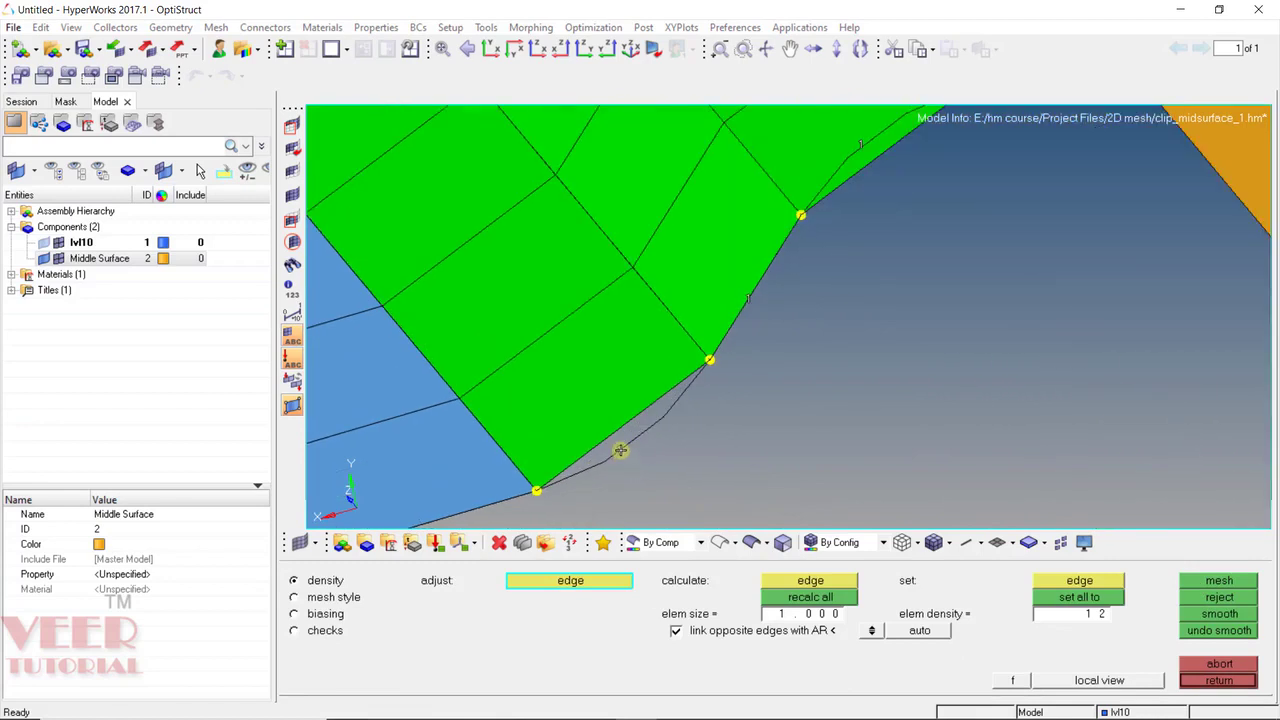
click(620, 451)
scroll(719, 439, down, 2)
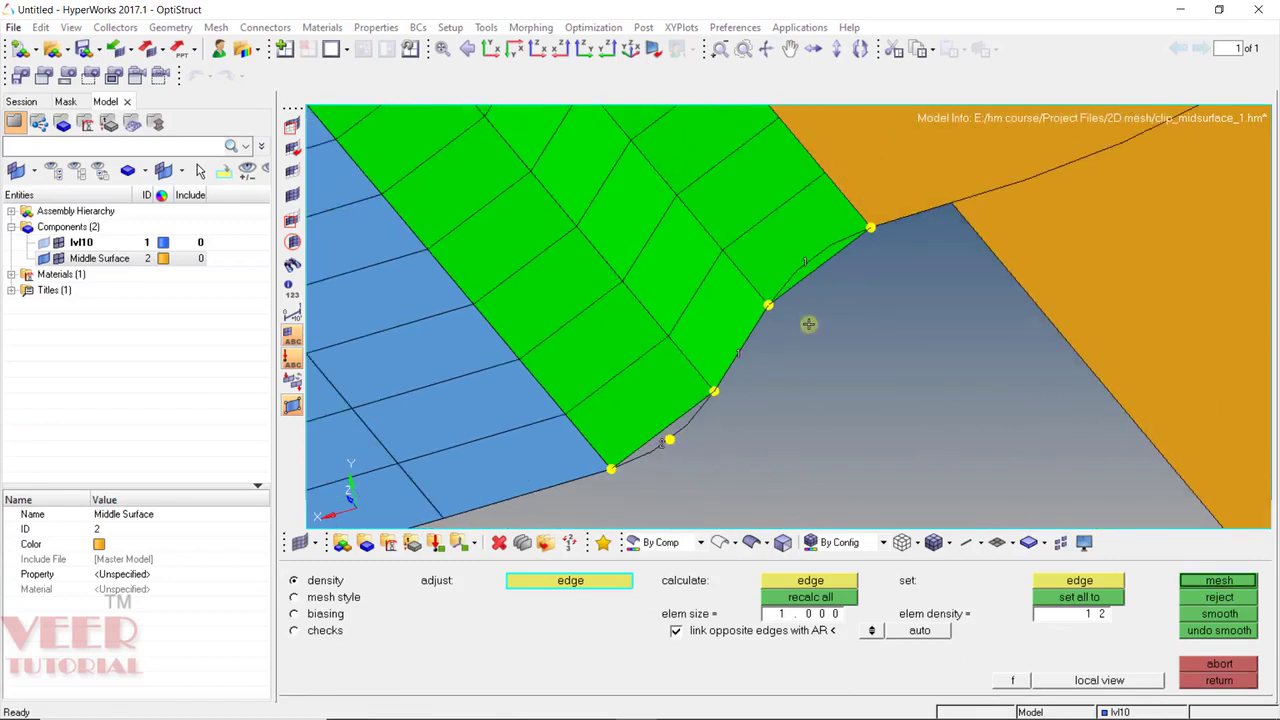
scroll(808, 263, up, 2)
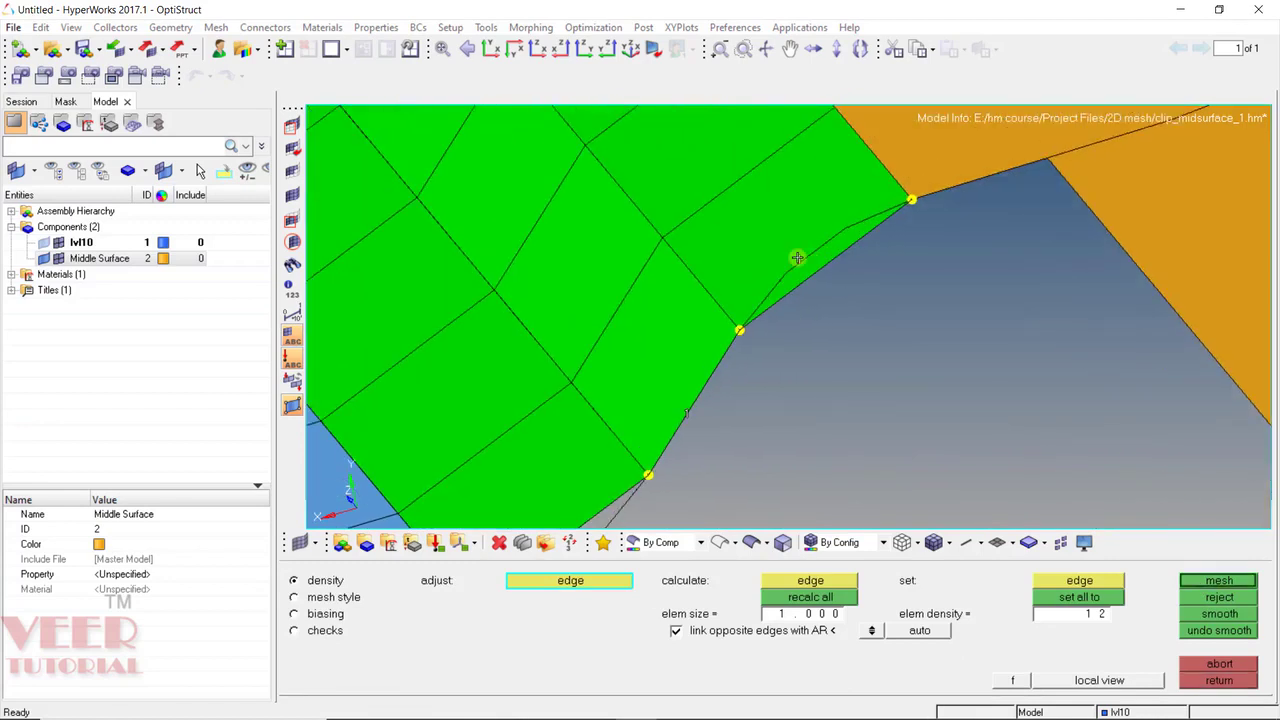
middle_click(897, 298)
middle_click(926, 348)
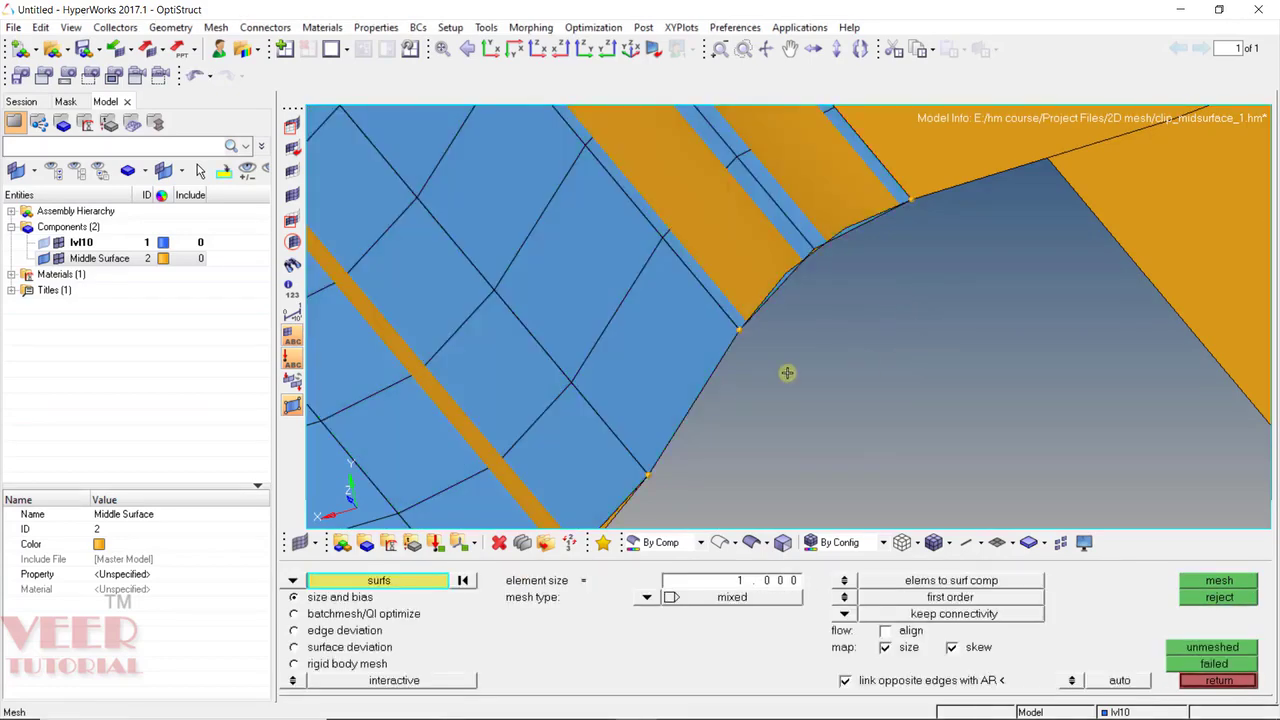
Step: Examine the meshed bend and the unmeshed surface adjoining it, including its notch corner and rounded end
scroll(766, 374, down, 10)
ctrl+scroll(788, 307, up, 3)
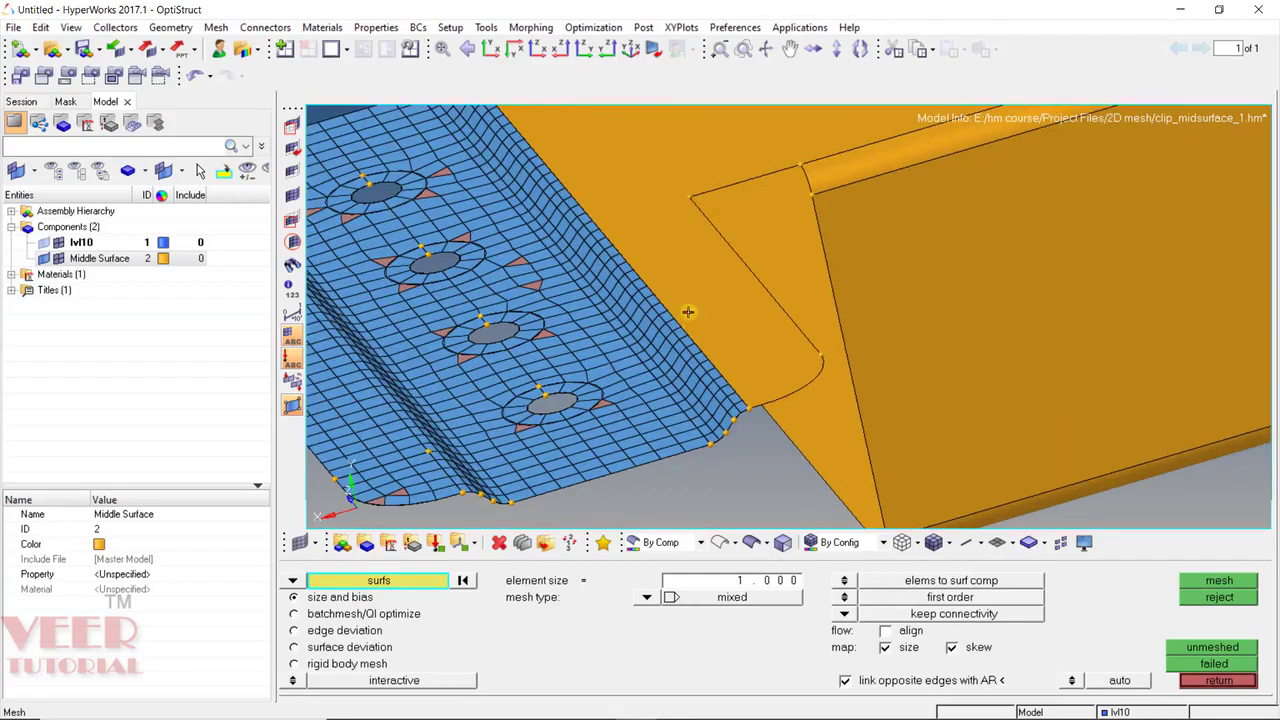
ctrl+drag(610, 382, 1036, 343)
ctrl+scroll(905, 366, down, 4)
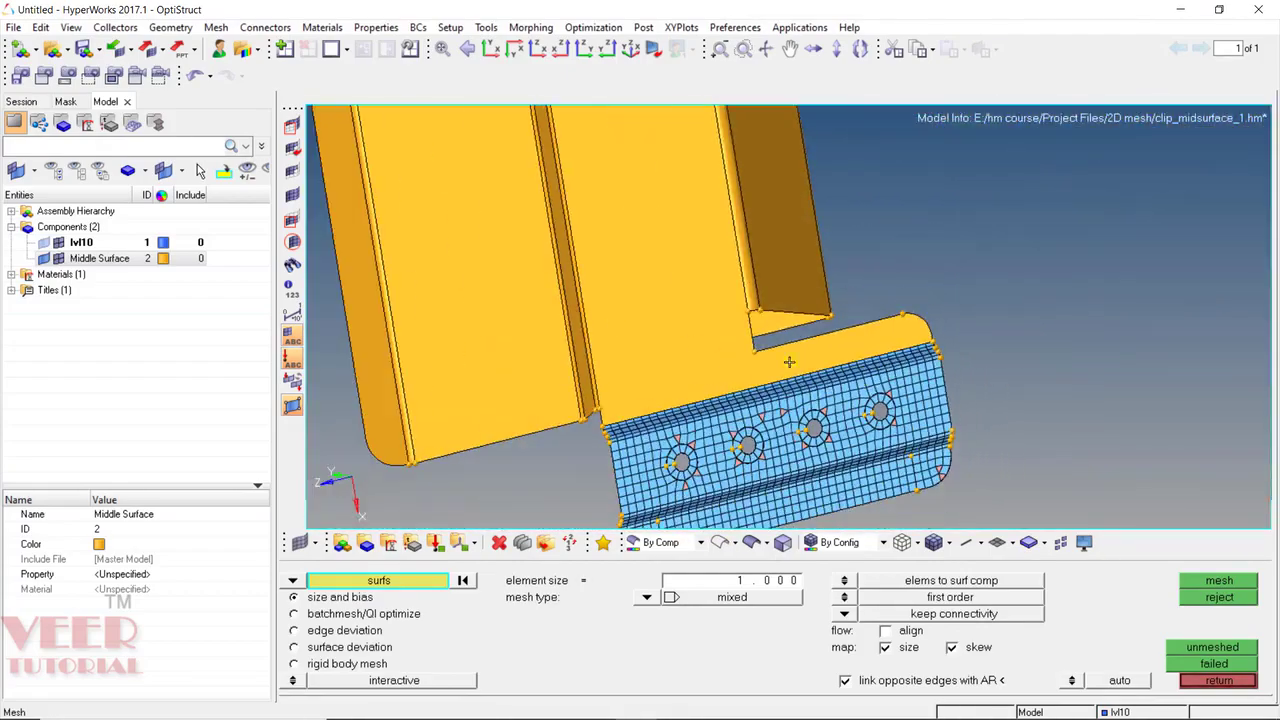
ctrl+drag(628, 297, 775, 310)
scroll(775, 310, up, 3)
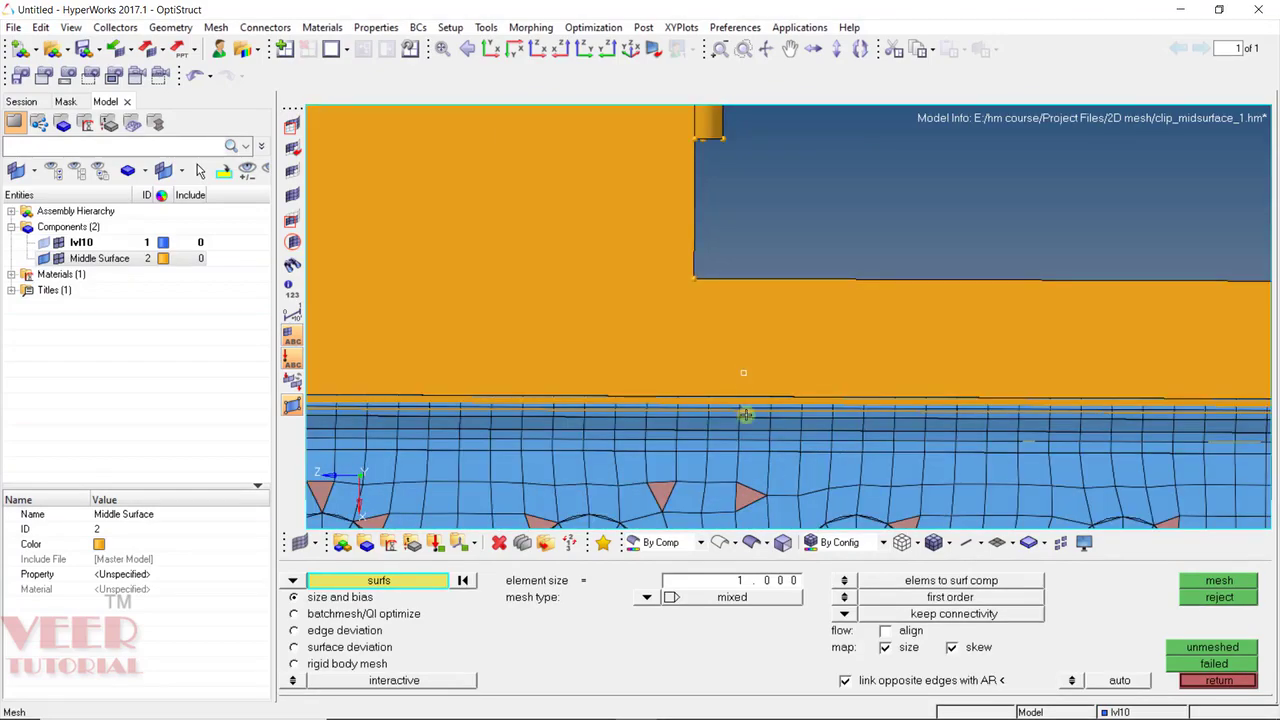
ctrl+drag(746, 409, 648, 378)
ctrl+scroll(648, 378, down, 6)
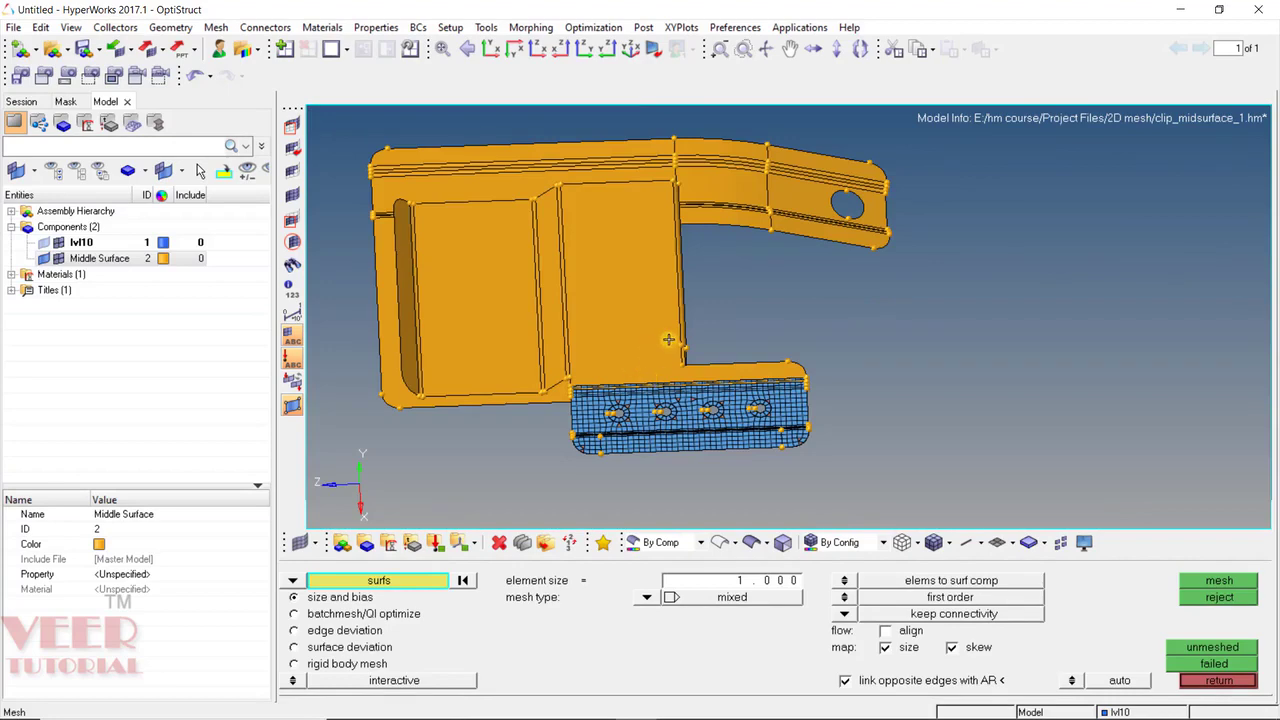
Step: Split the unmeshed surface between the notch's inner corner point and a mesh node on the bend edge, using quick edit's split surf-node
scroll(652, 369, up, 3)
ctrl+drag(691, 436, 650, 271)
ctrl+scroll(680, 368, down, 1)
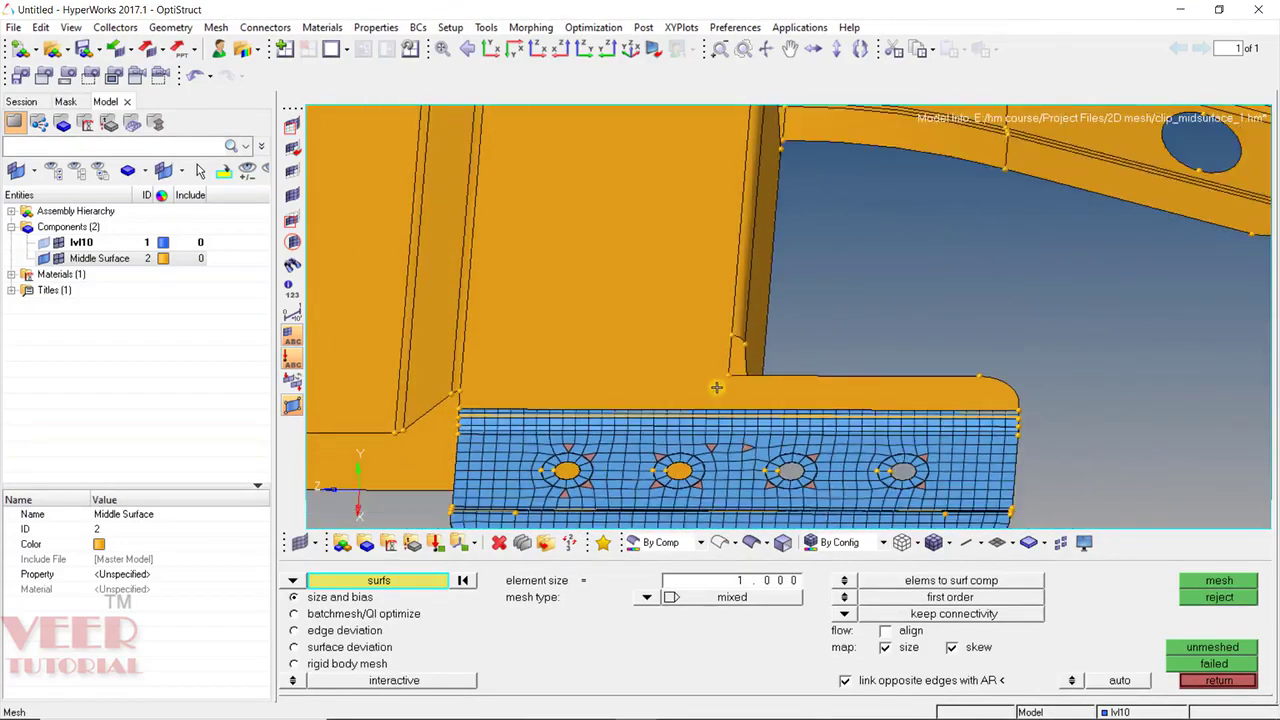
ctrl+scroll(718, 387, up, 8)
ctrl+right_drag(718, 387, 579, 275)
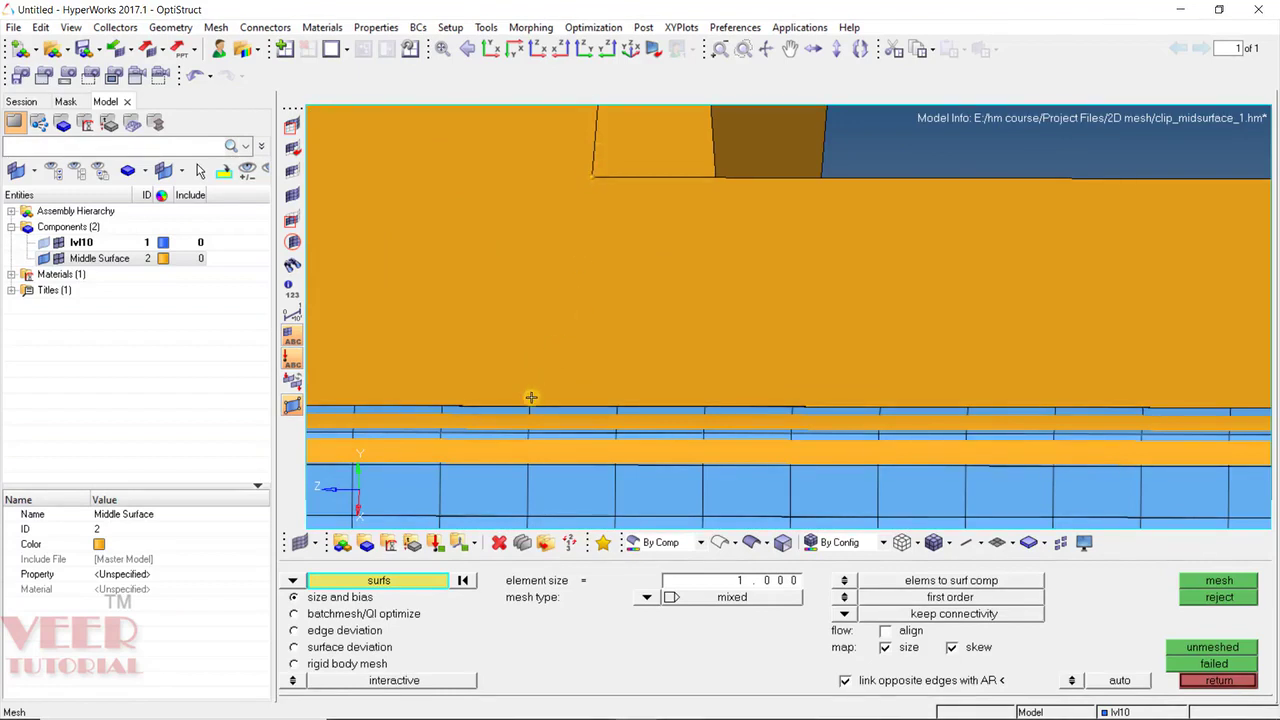
key(F11)
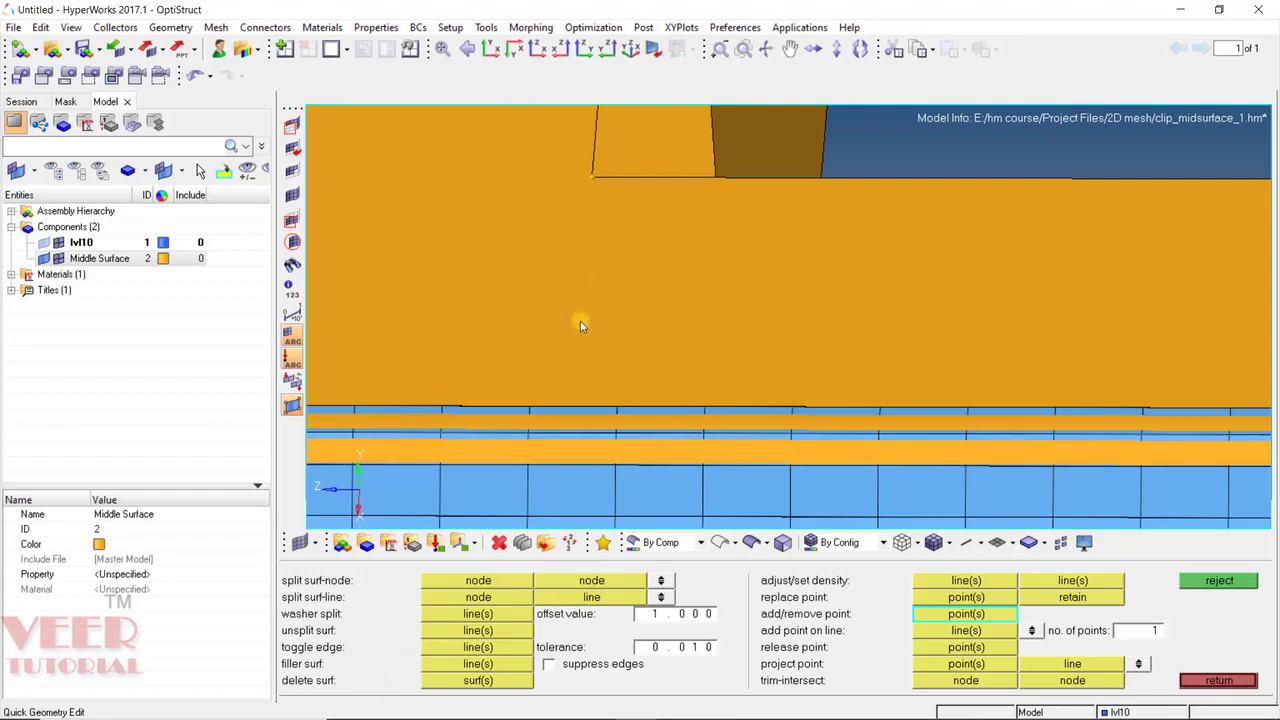
click(478, 581)
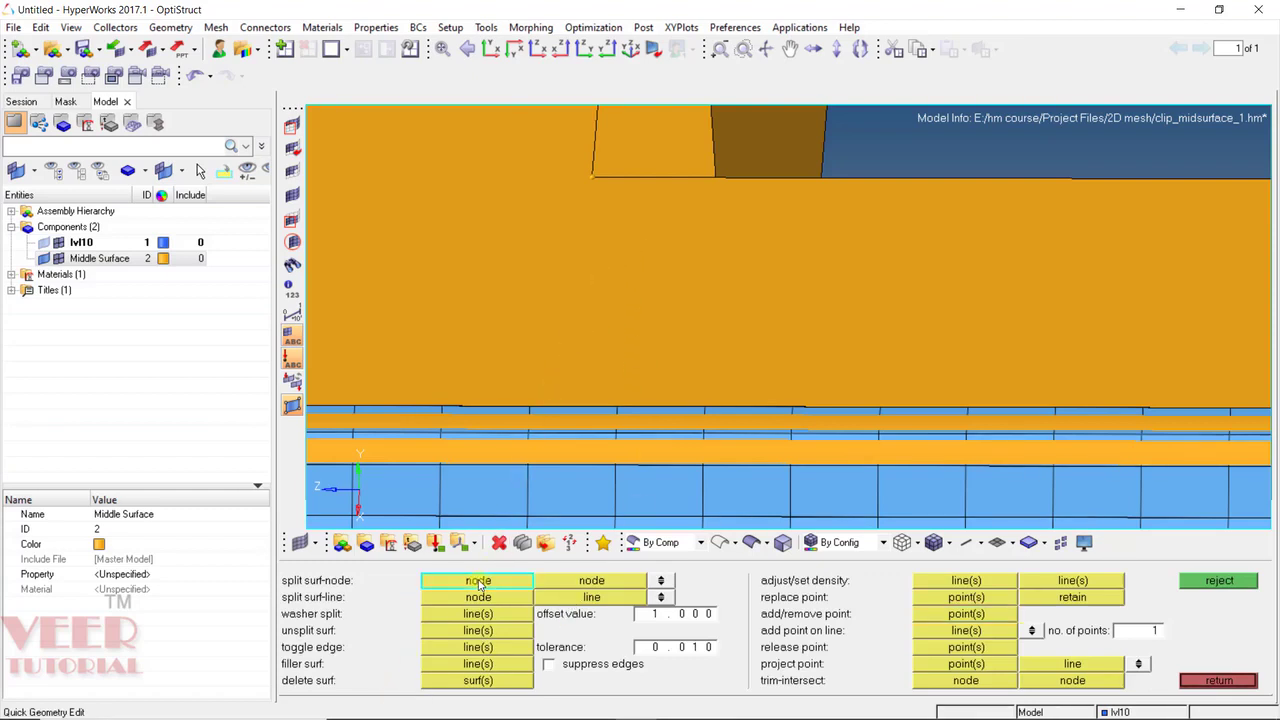
click(531, 406)
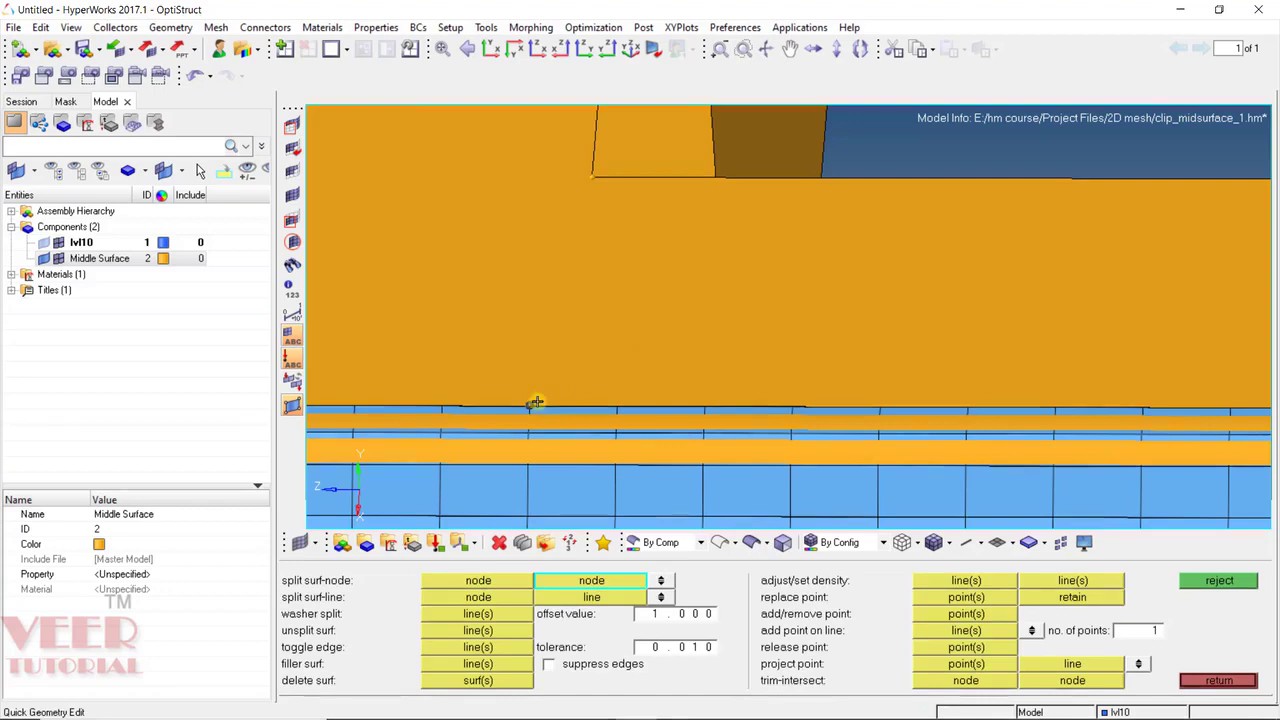
click(591, 177)
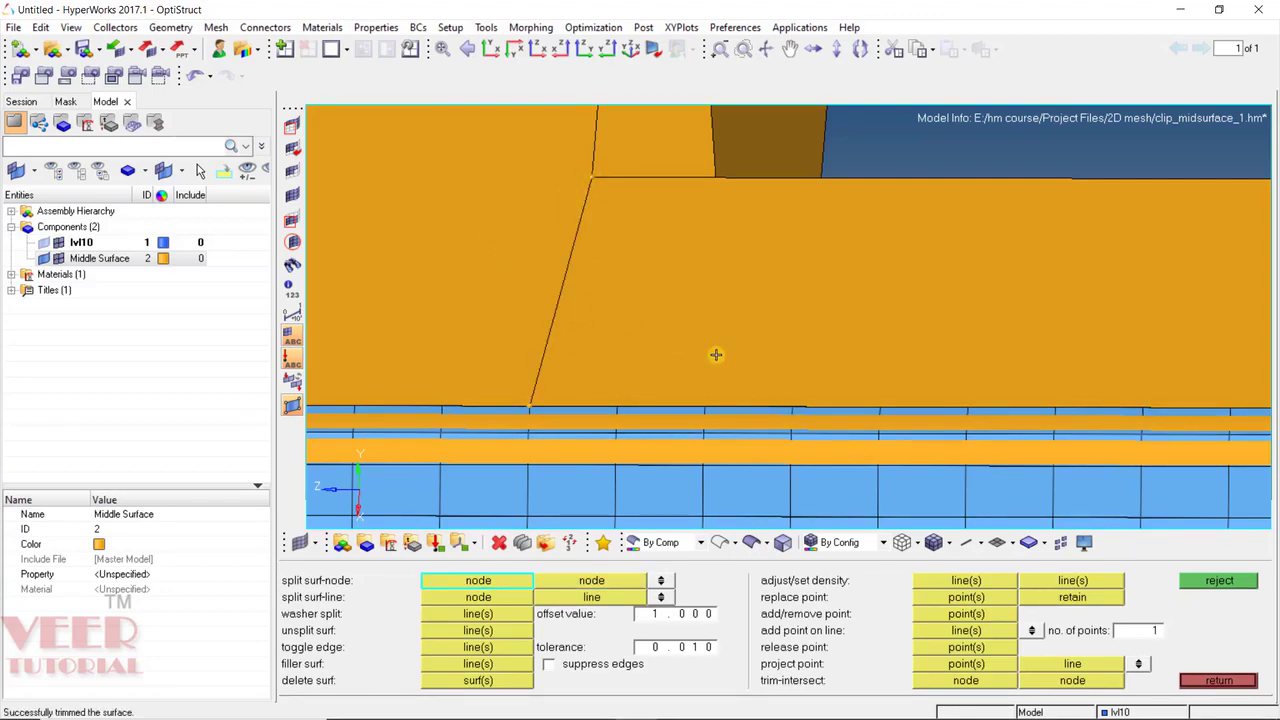
Step: Split the narrow flange strip just before its rounded corner, from a bend-edge mesh node to the opposite straight edge, using split surf-line
scroll(709, 361, down, 3)
scroll(523, 352, down, 3)
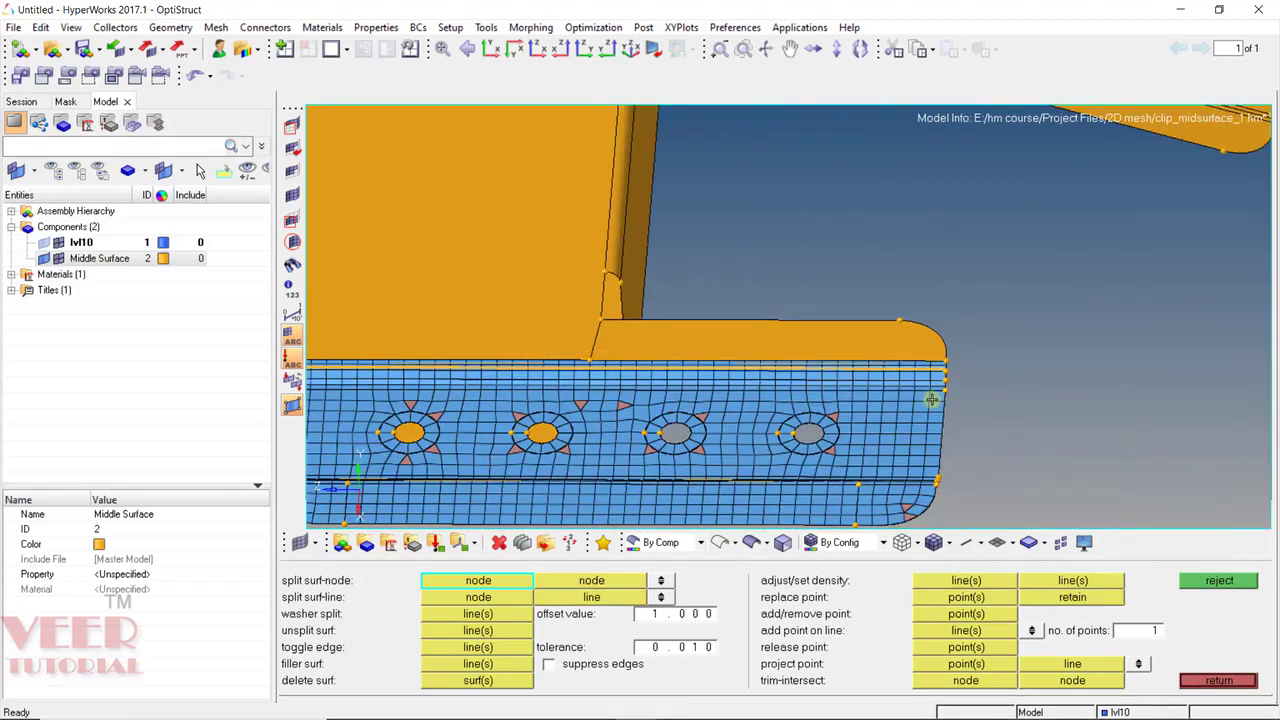
scroll(918, 394, up, 3)
scroll(918, 394, up, 2)
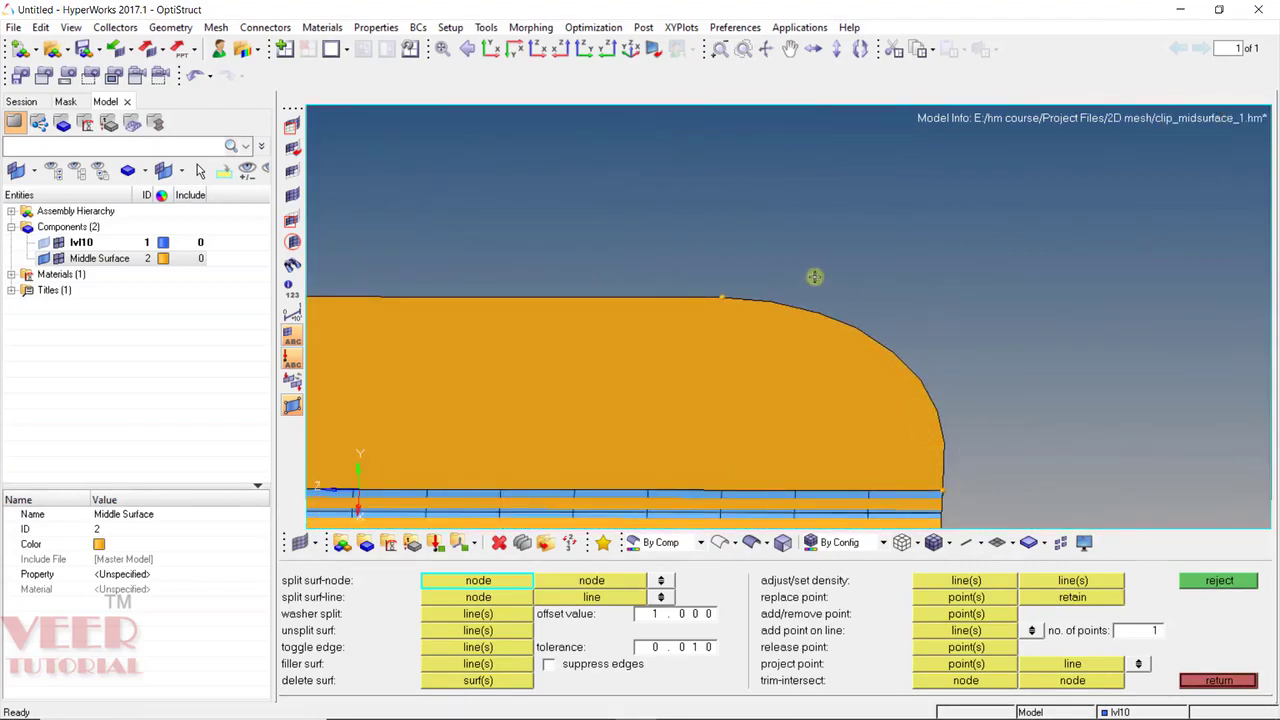
scroll(664, 306, down, 2)
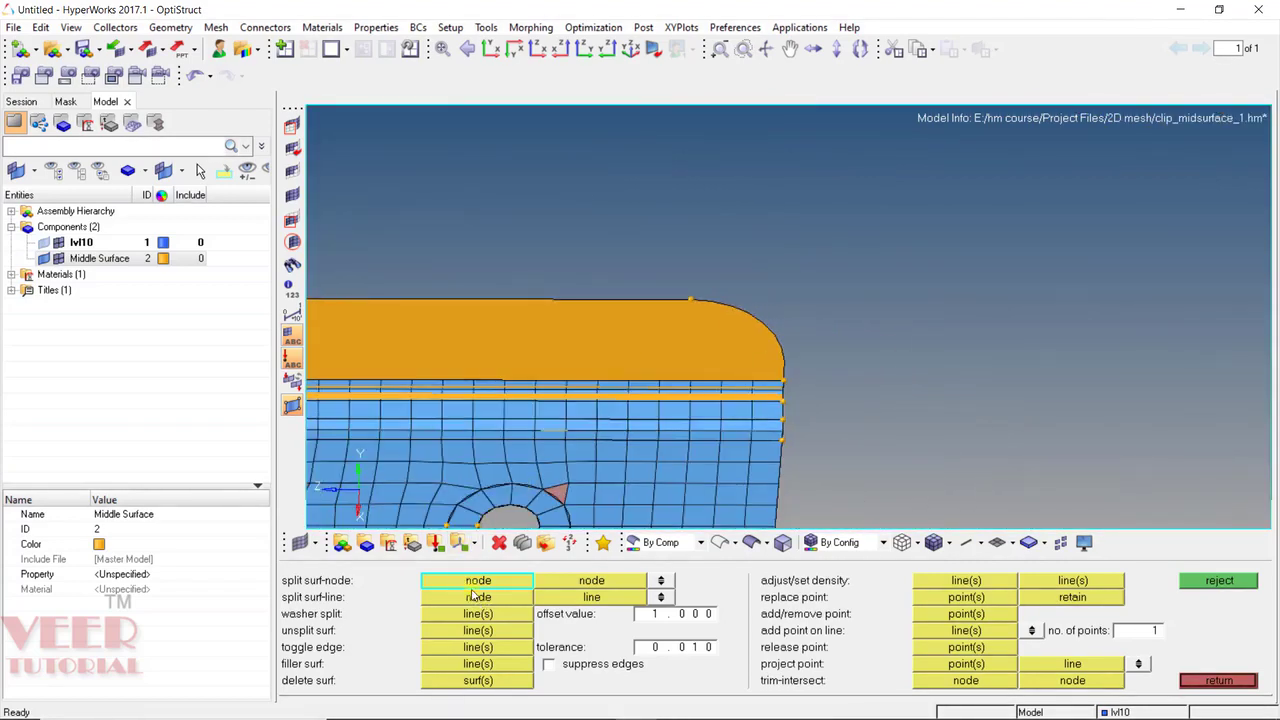
click(478, 597)
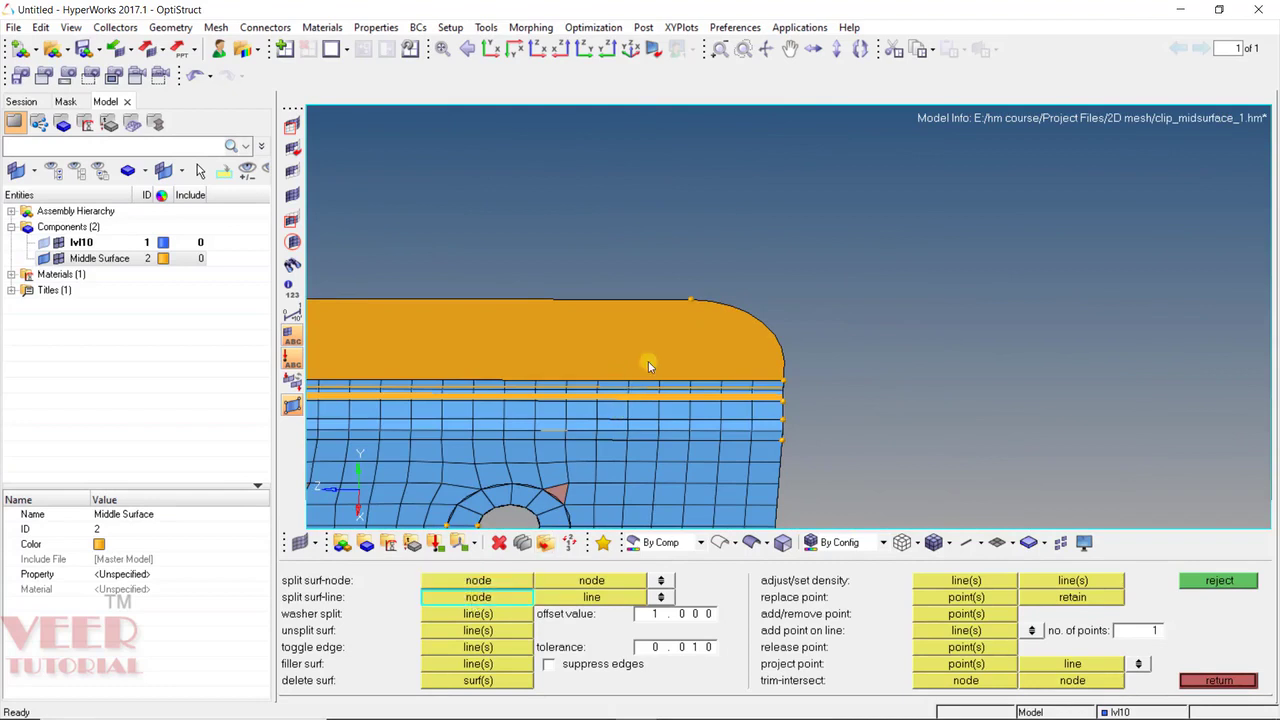
scroll(648, 366, up, 3)
click(614, 396)
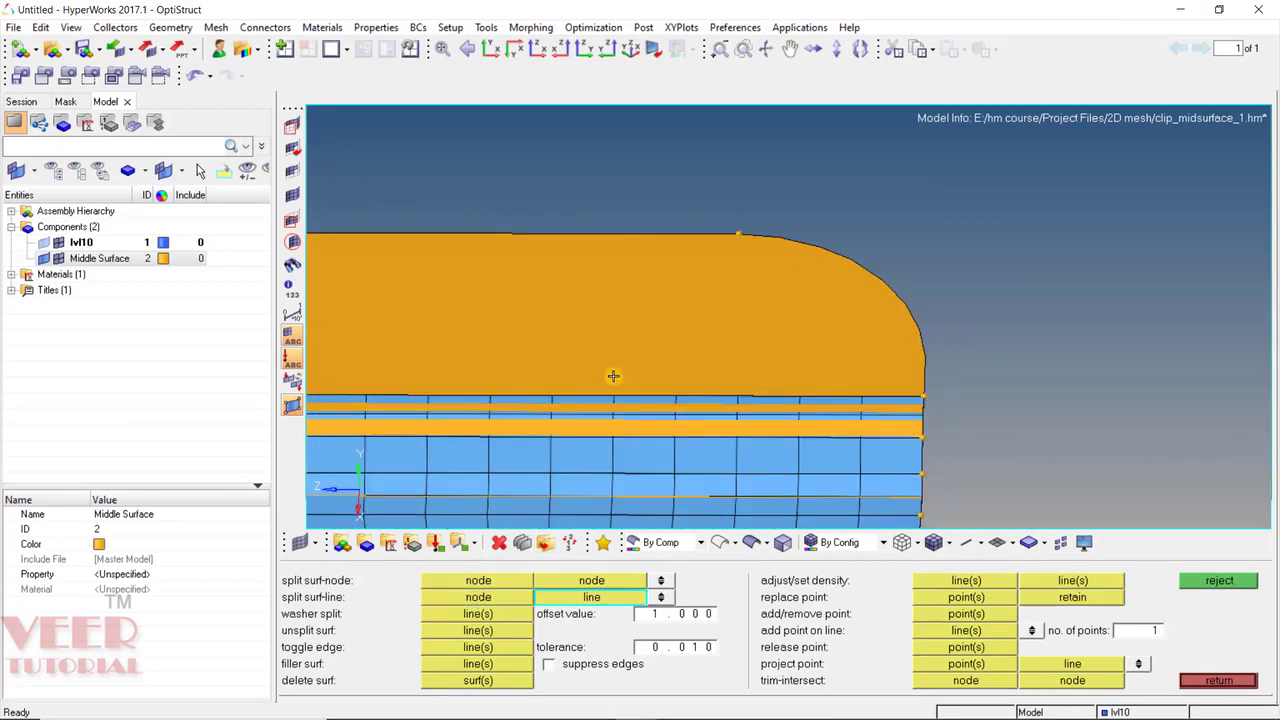
click(617, 236)
scroll(774, 317, down, 3)
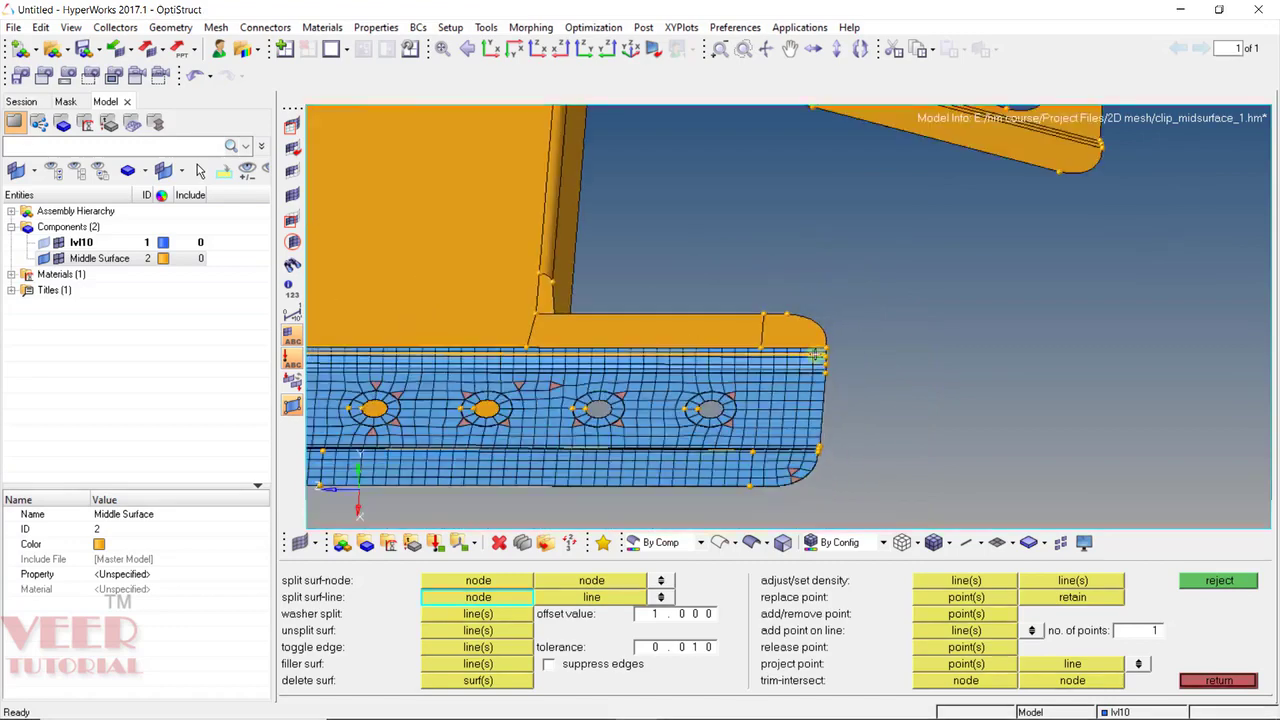
Step: Automesh the straight flange strip and its rounded-corner surface with element size 1.000 and mixed type, and accept the mesh
scroll(681, 341, up, 3)
key(F12)
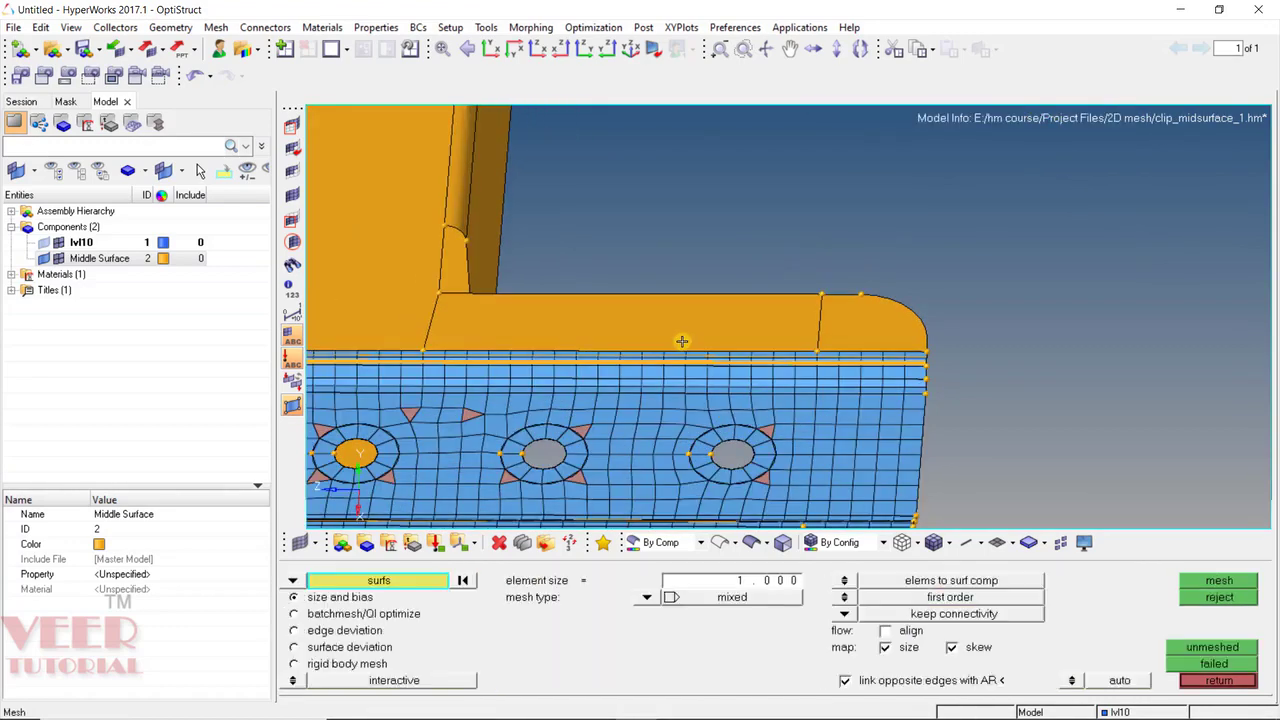
click(688, 330)
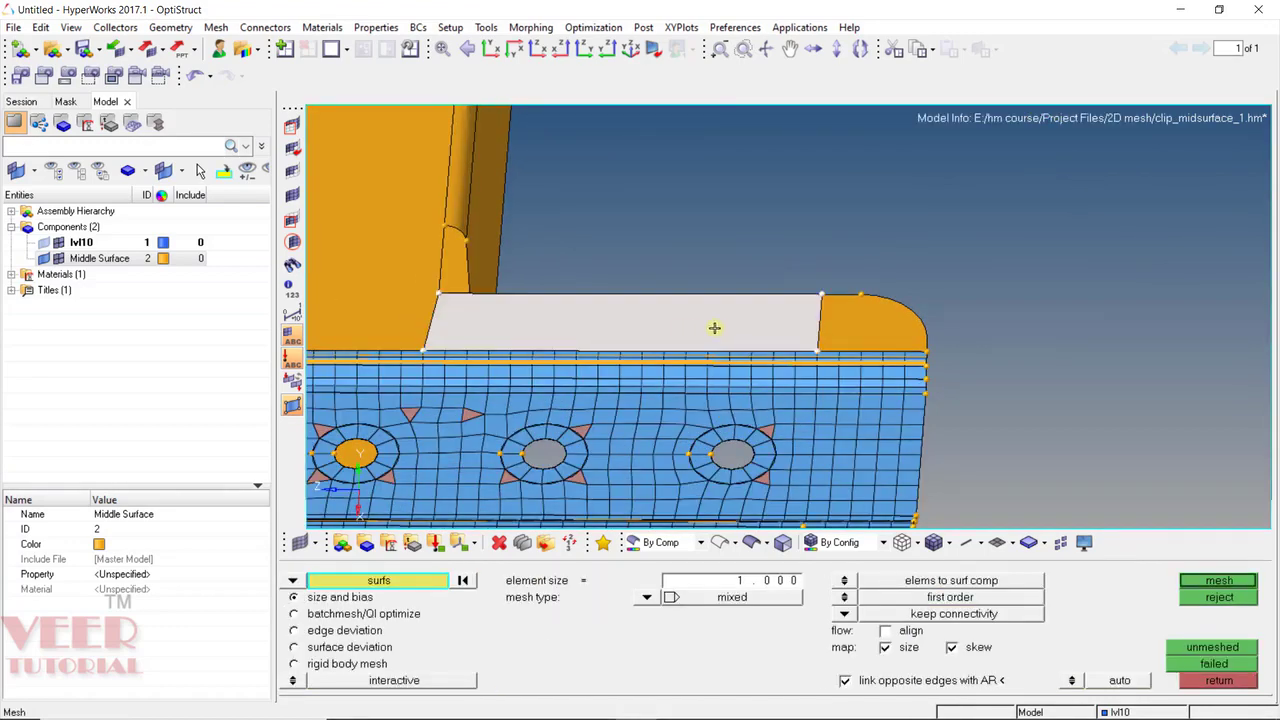
click(865, 301)
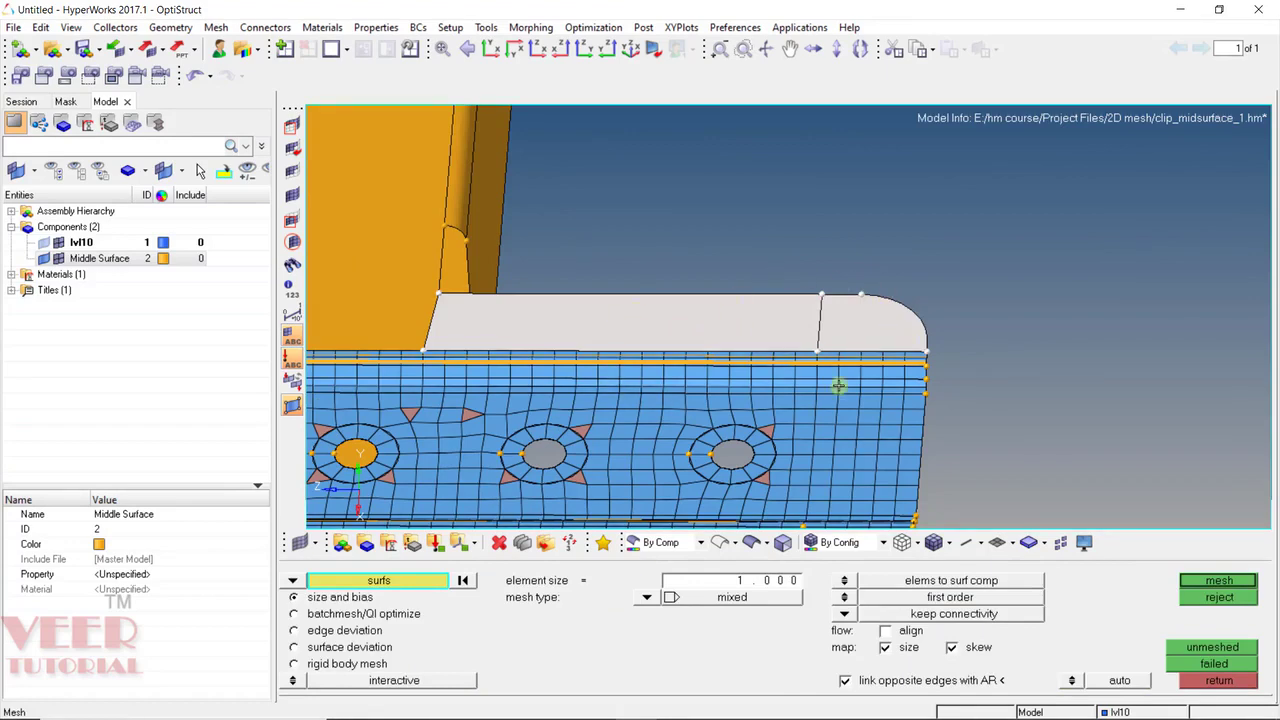
middle_click(825, 346)
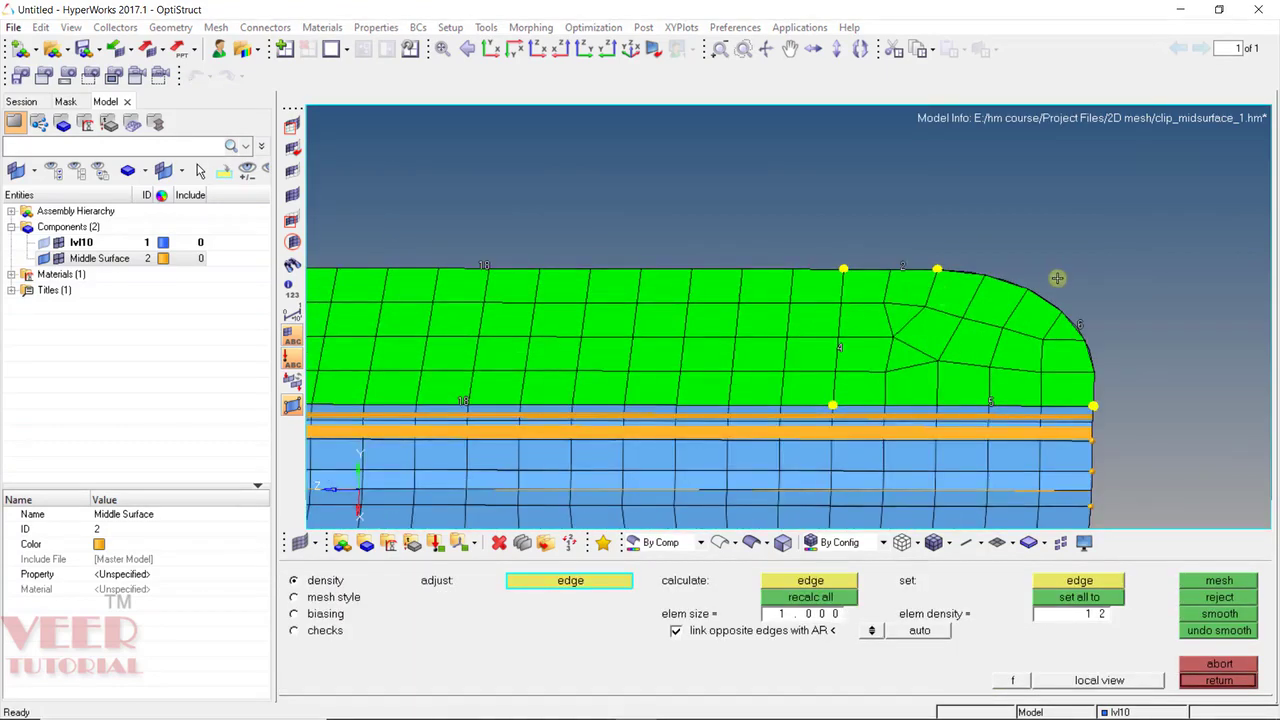
middle_click(946, 330)
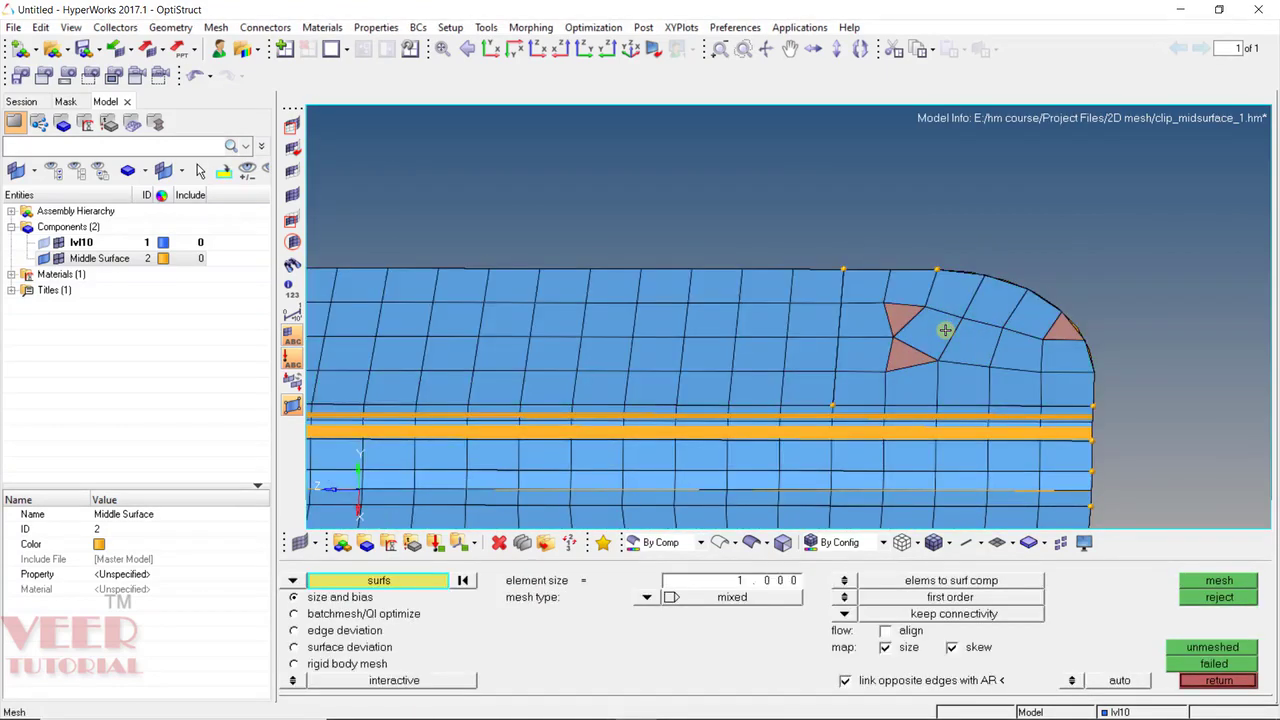
Step: Remesh only the elements of the rounded corner with element size 1.000 and mixed type, and accept the result
ctrl+right_drag(946, 330, 766, 331)
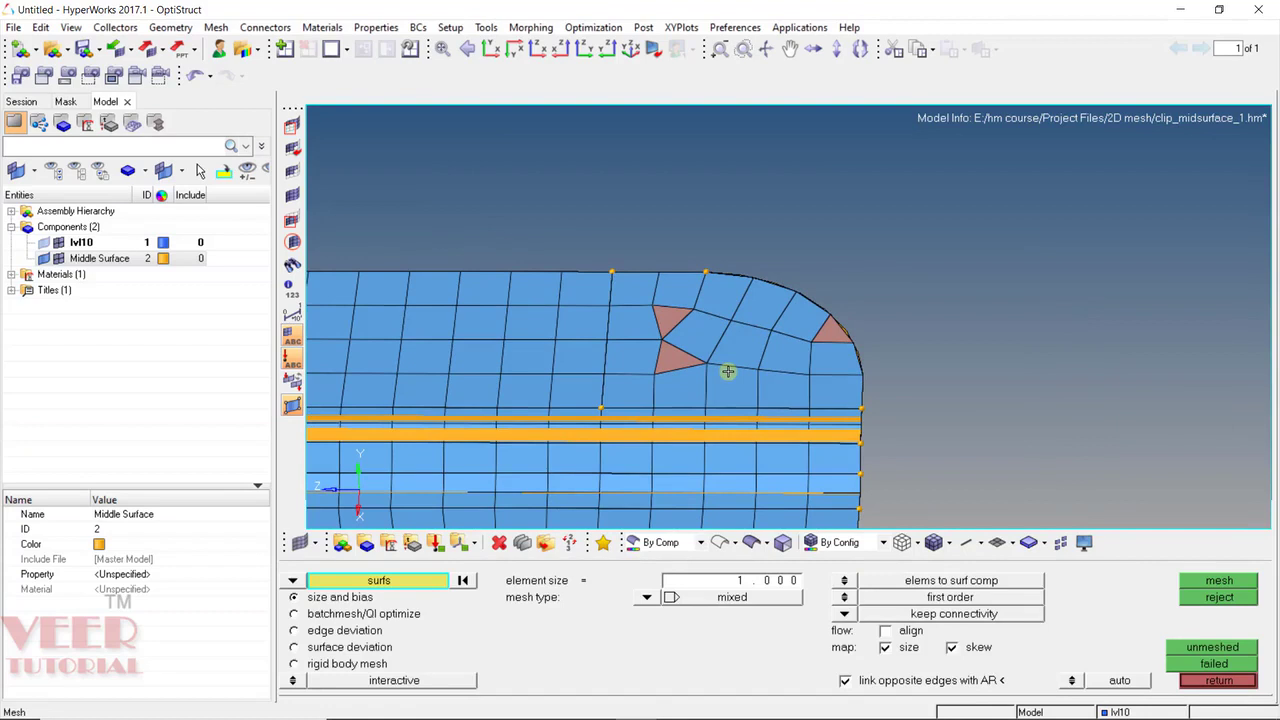
click(292, 583)
click(340, 597)
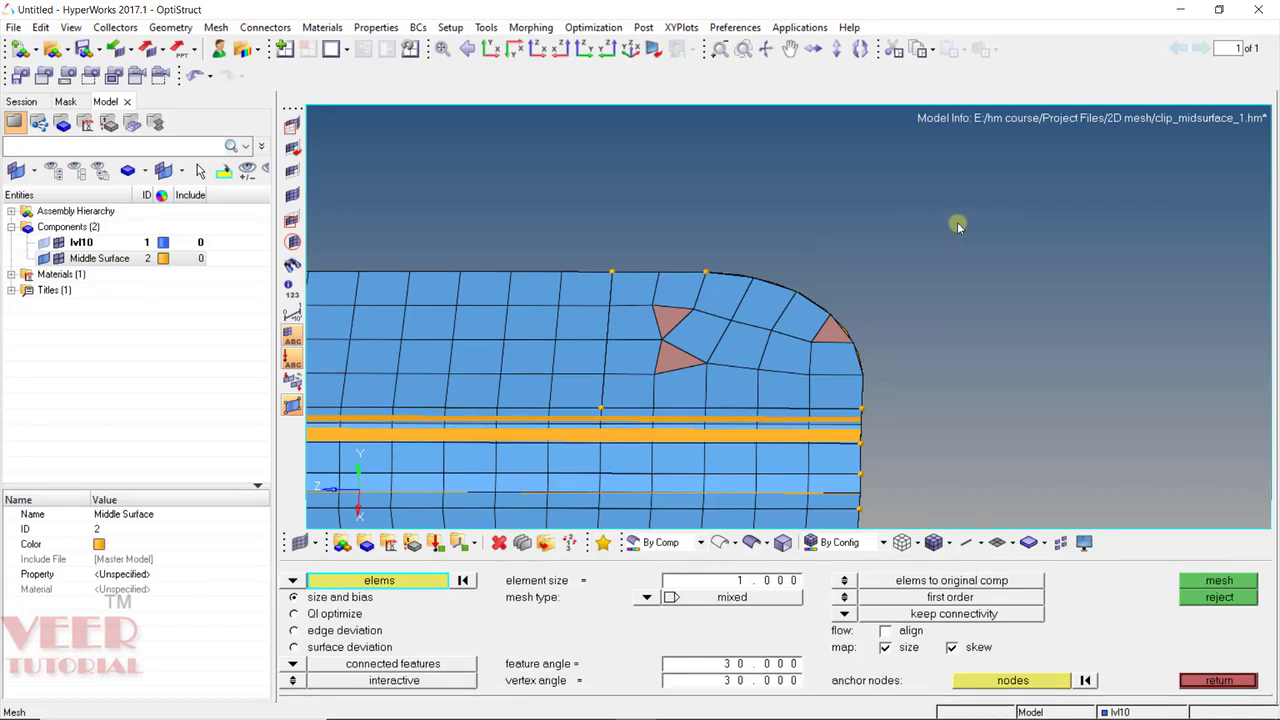
shift+drag(958, 223, 604, 410)
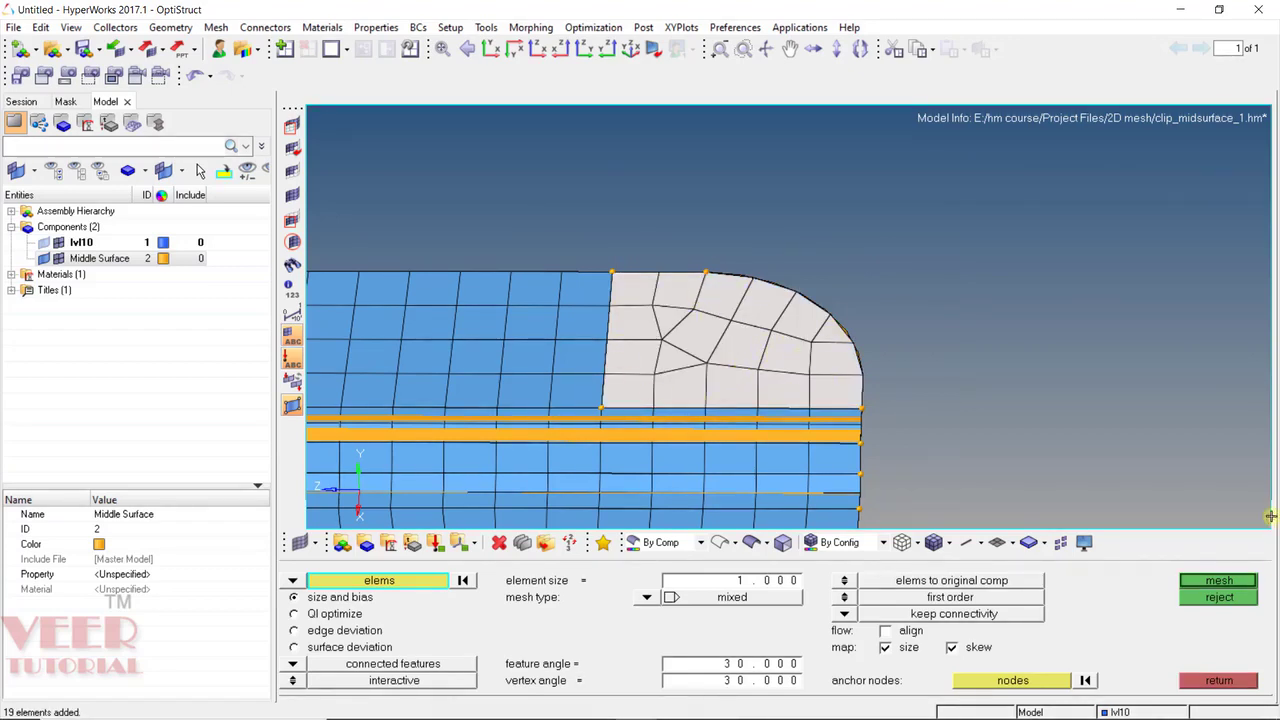
click(1244, 579)
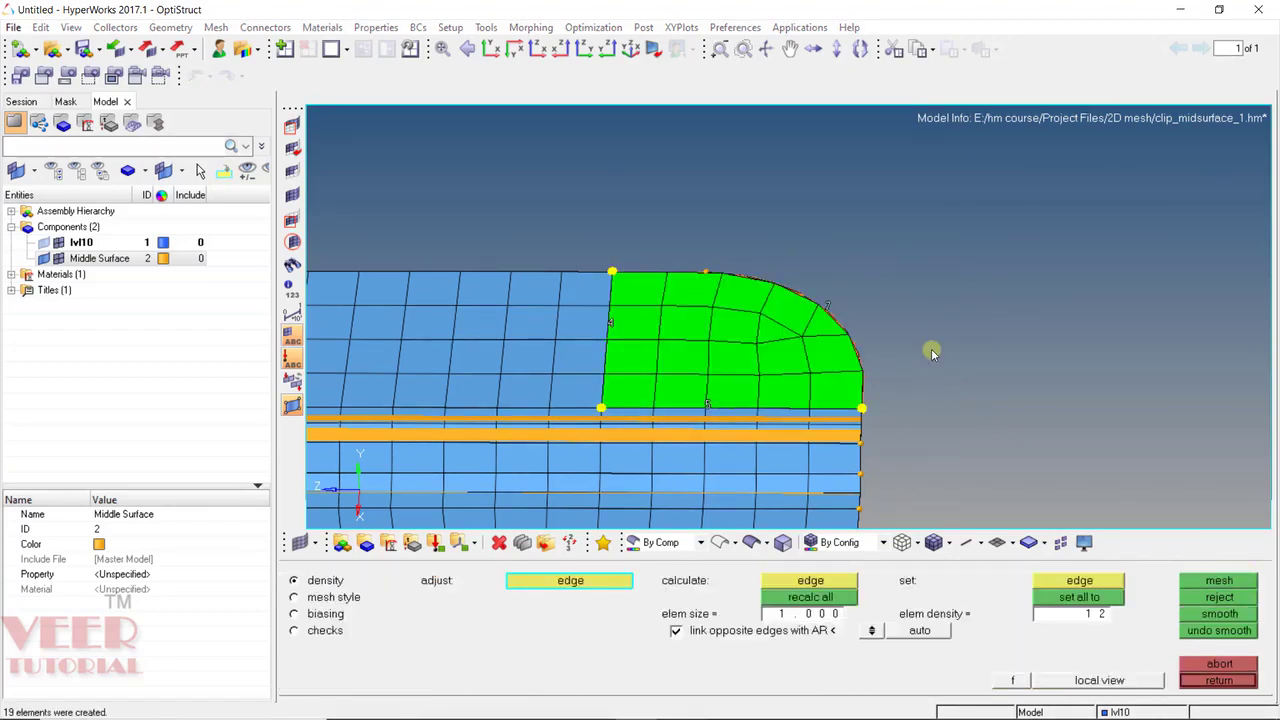
key(Escape)
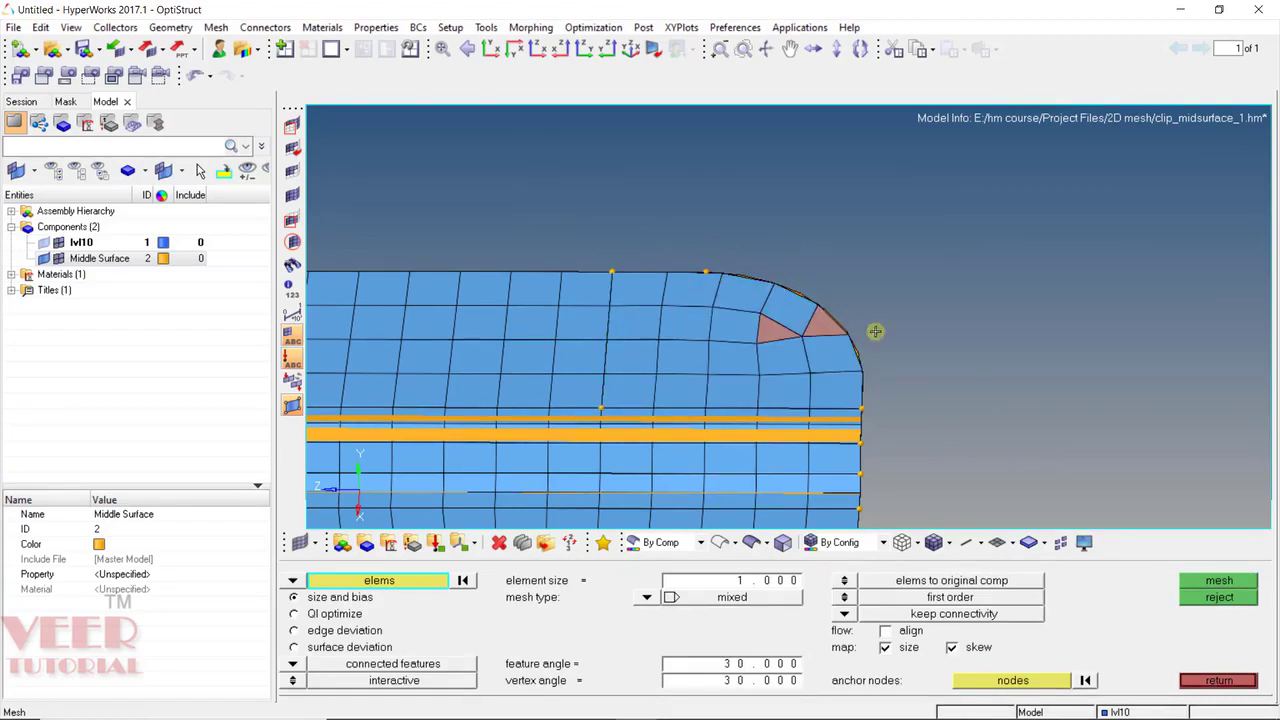
Step: Automesh the flat panel surface adjoining the meshed hole flange with element size 1.000 and mixed type, and accept the mesh
scroll(822, 337, down, 3)
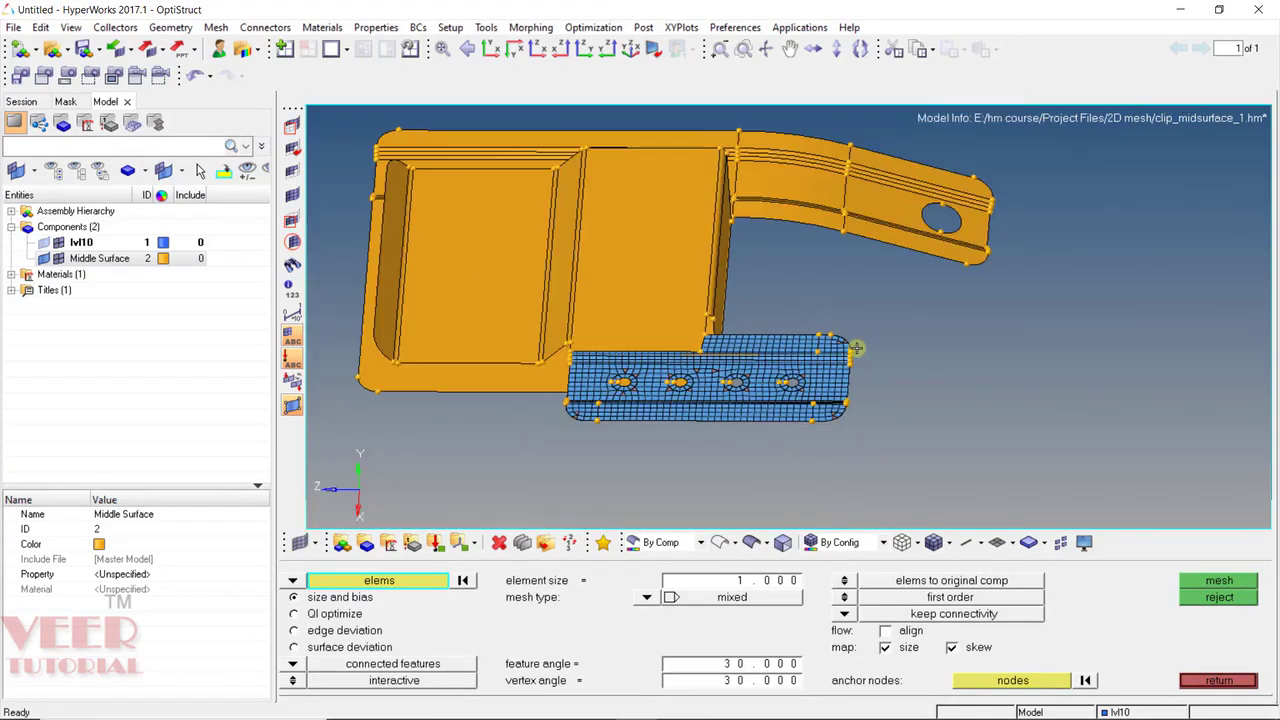
ctrl+drag(532, 373, 493, 384)
ctrl+scroll(620, 355, down, 2)
ctrl+scroll(614, 323, up, 2)
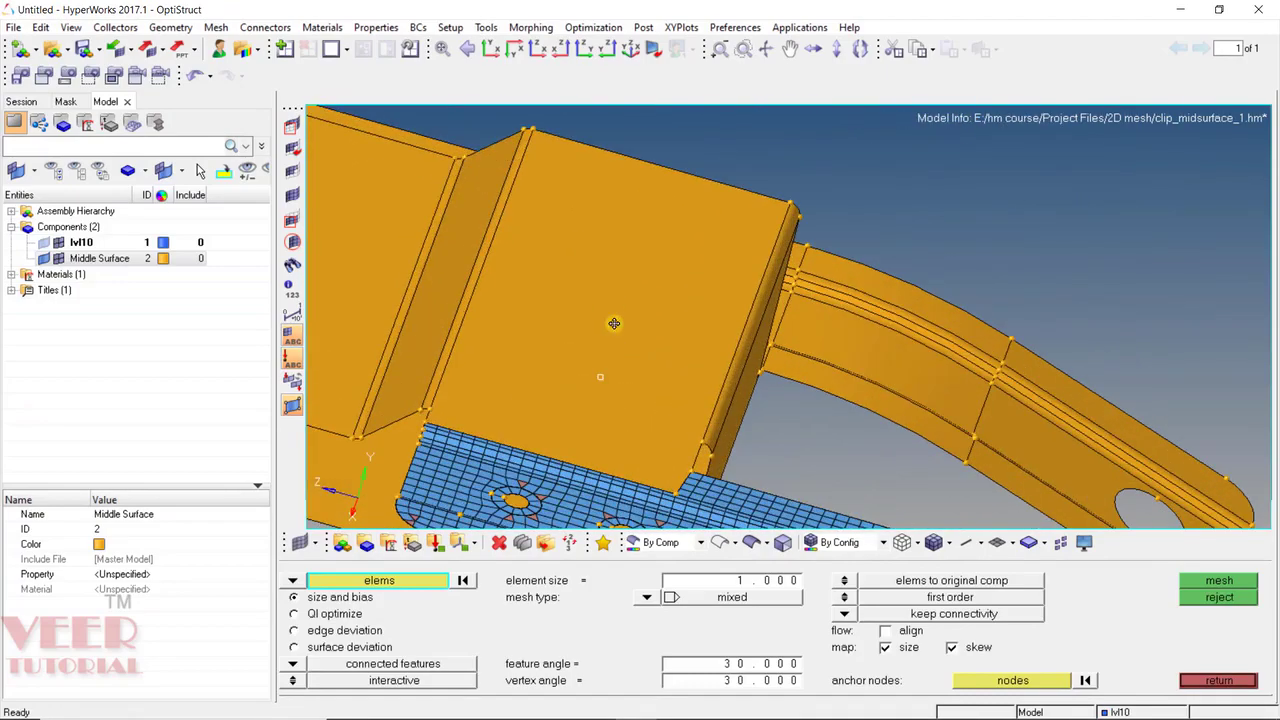
ctrl+drag(614, 323, 629, 419)
click(293, 580)
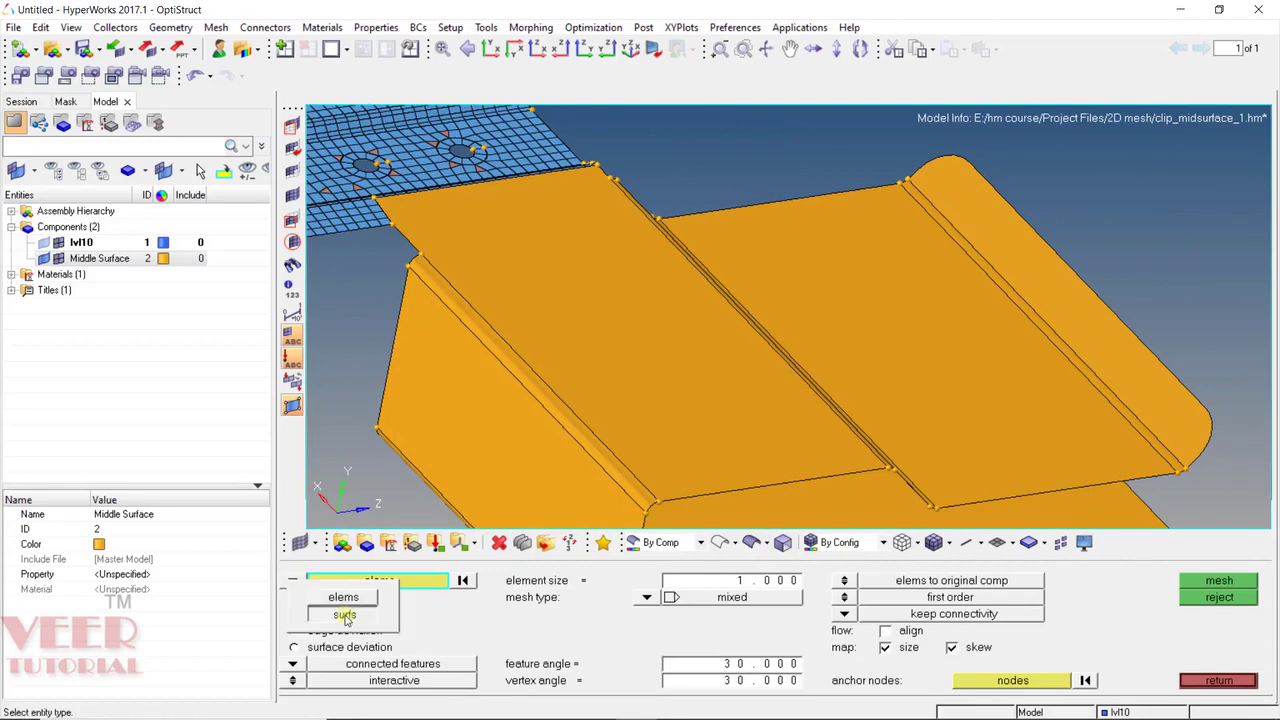
click(342, 614)
click(574, 278)
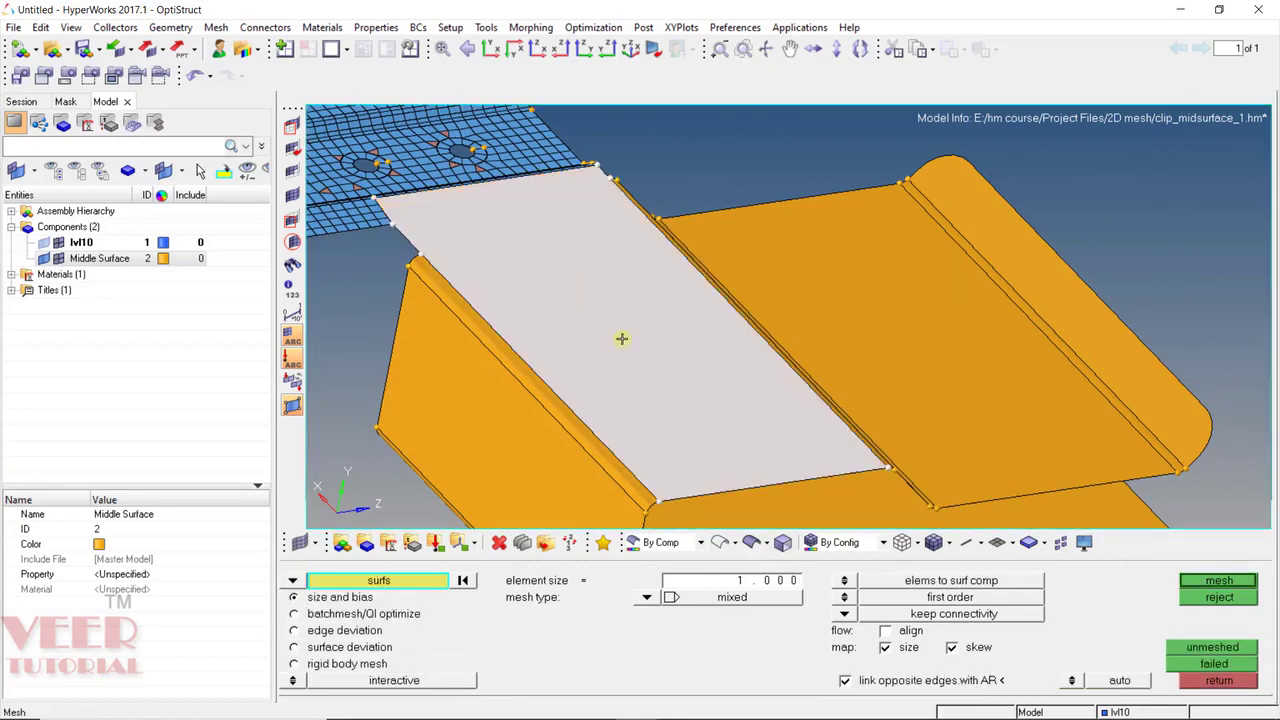
middle_click(559, 280)
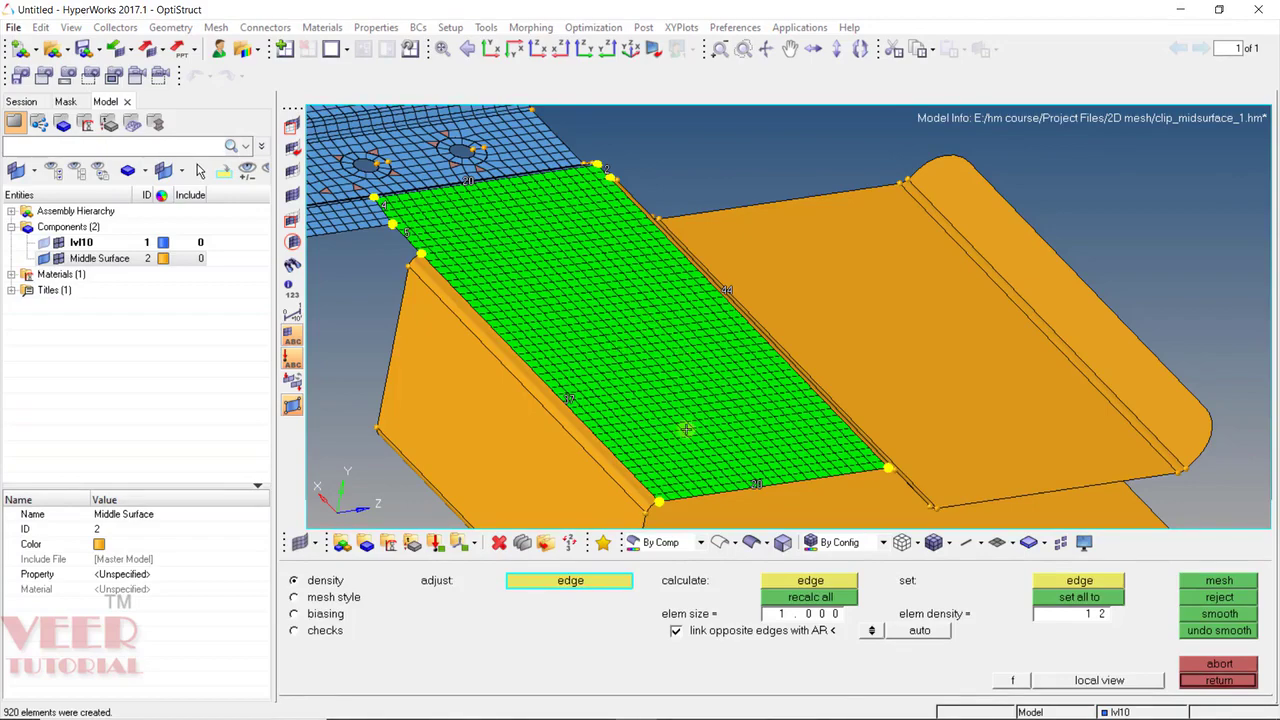
middle_click(727, 340)
ctrl+scroll(727, 340, down, 3)
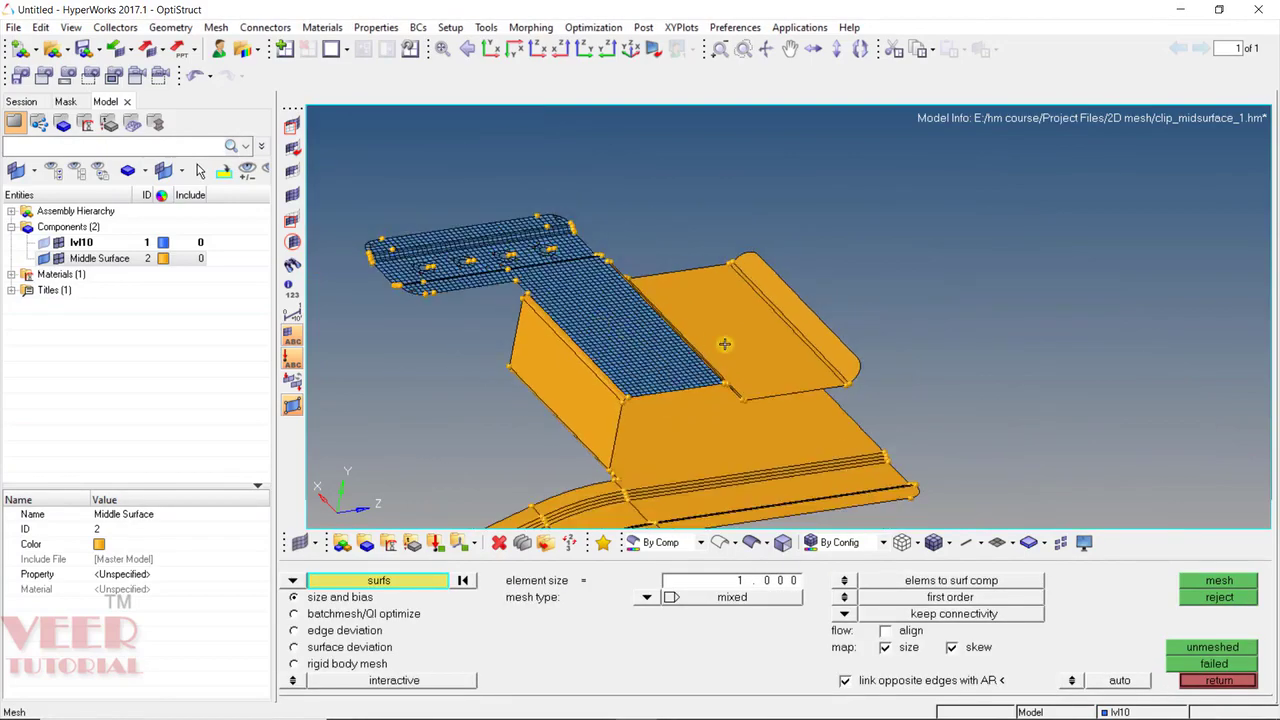
Step: Automesh the narrow fillet strip between the meshed panel and the unmeshed sloped wall, using element size 1.000 and mixed type
ctrl+scroll(726, 343, up, 3)
ctrl+drag(889, 369, 580, 378)
scroll(912, 233, up, 2)
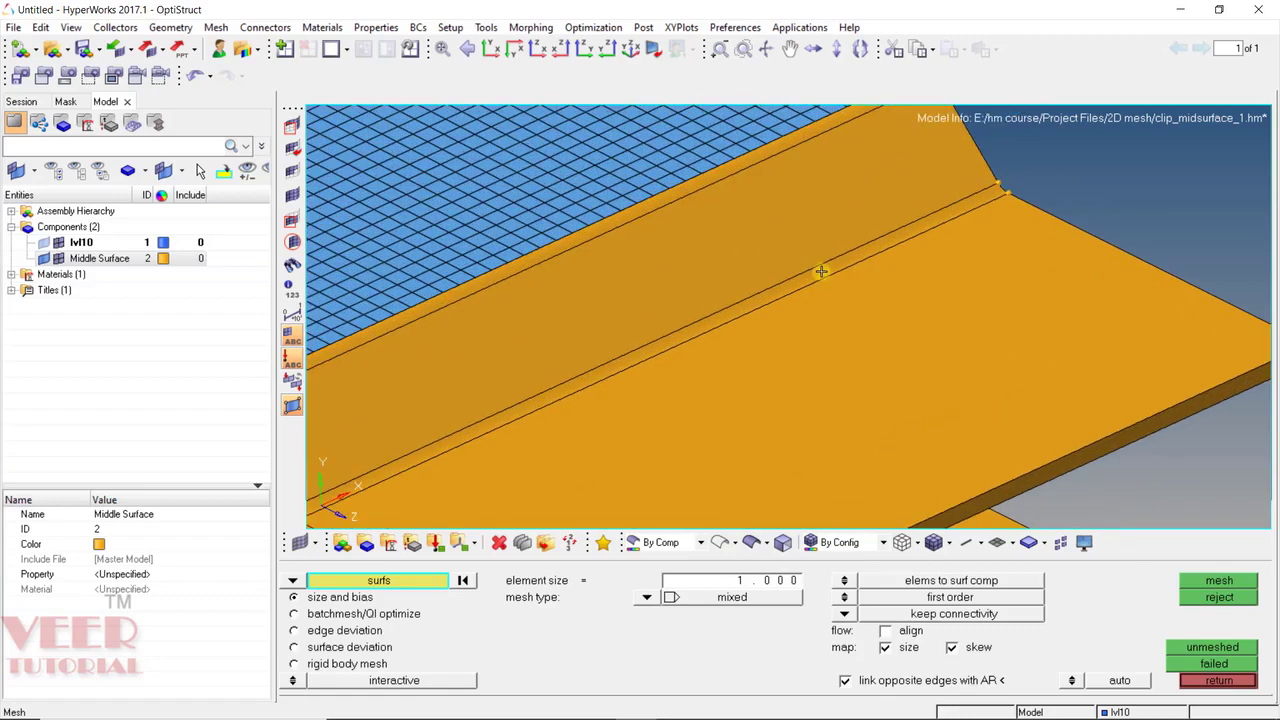
scroll(620, 266, down, 2)
scroll(737, 443, down, 2)
scroll(757, 279, up, 4)
scroll(757, 279, up, 2)
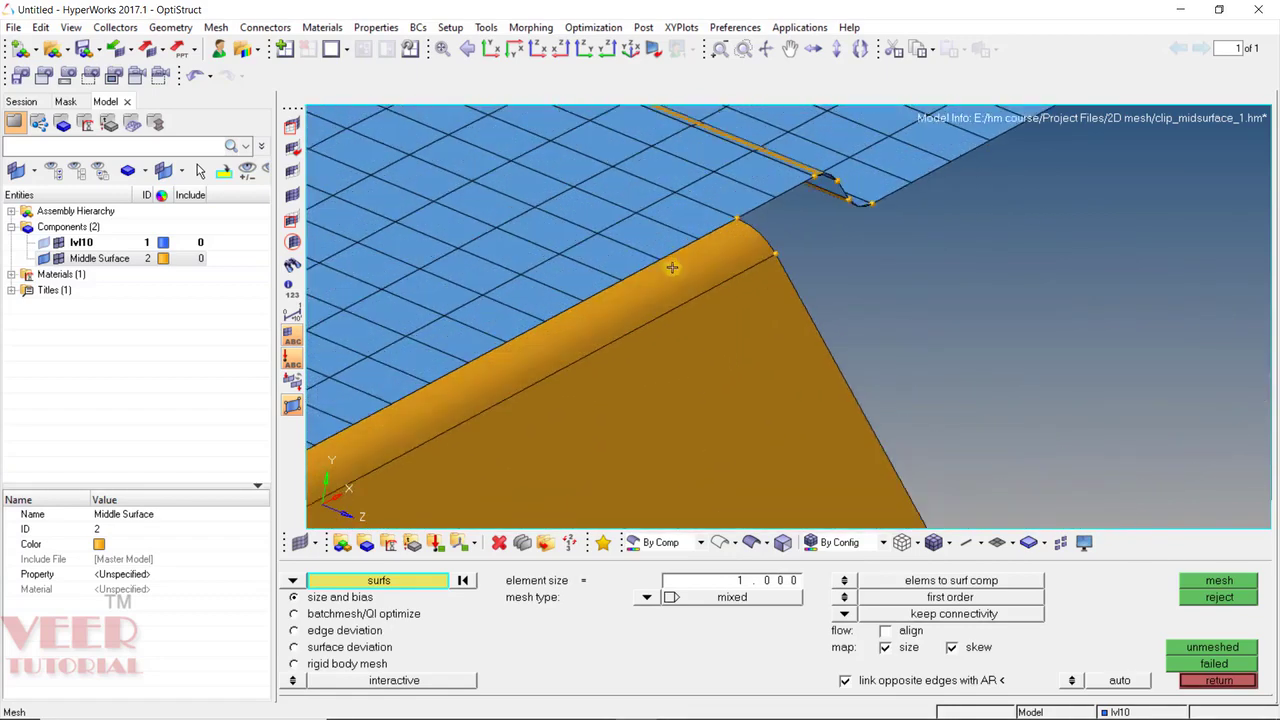
ctrl+drag(701, 286, 474, 330)
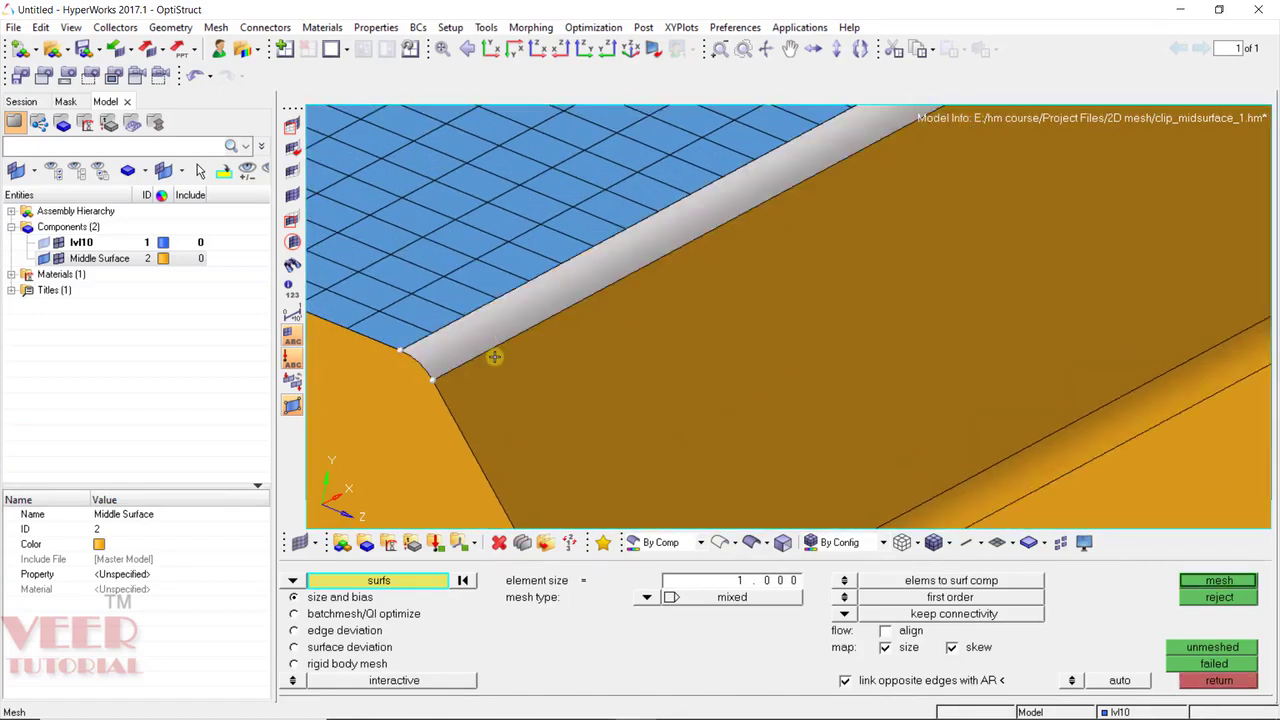
middle_click(494, 357)
scroll(464, 414, down, 2)
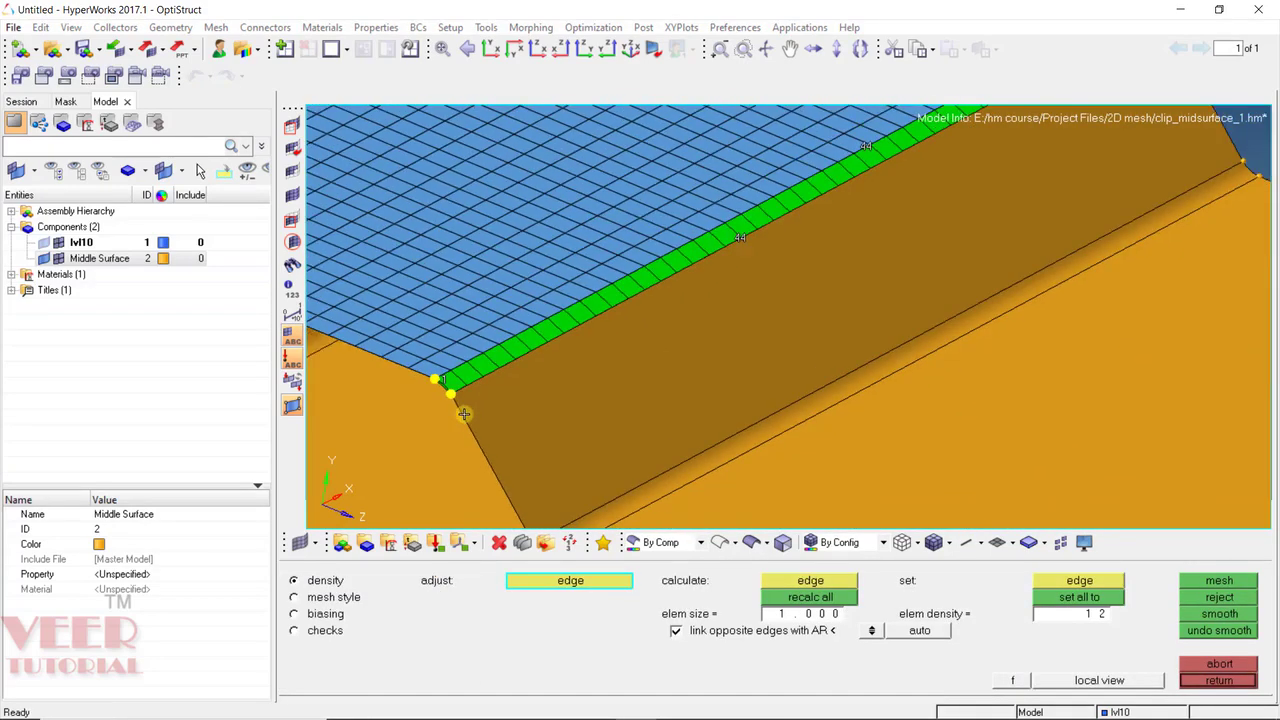
Step: Raise the density of the fillet strip's short end edge to 2 for two element rows, and accept the mesh
scroll(464, 414, down, 1)
scroll(758, 202, up, 2)
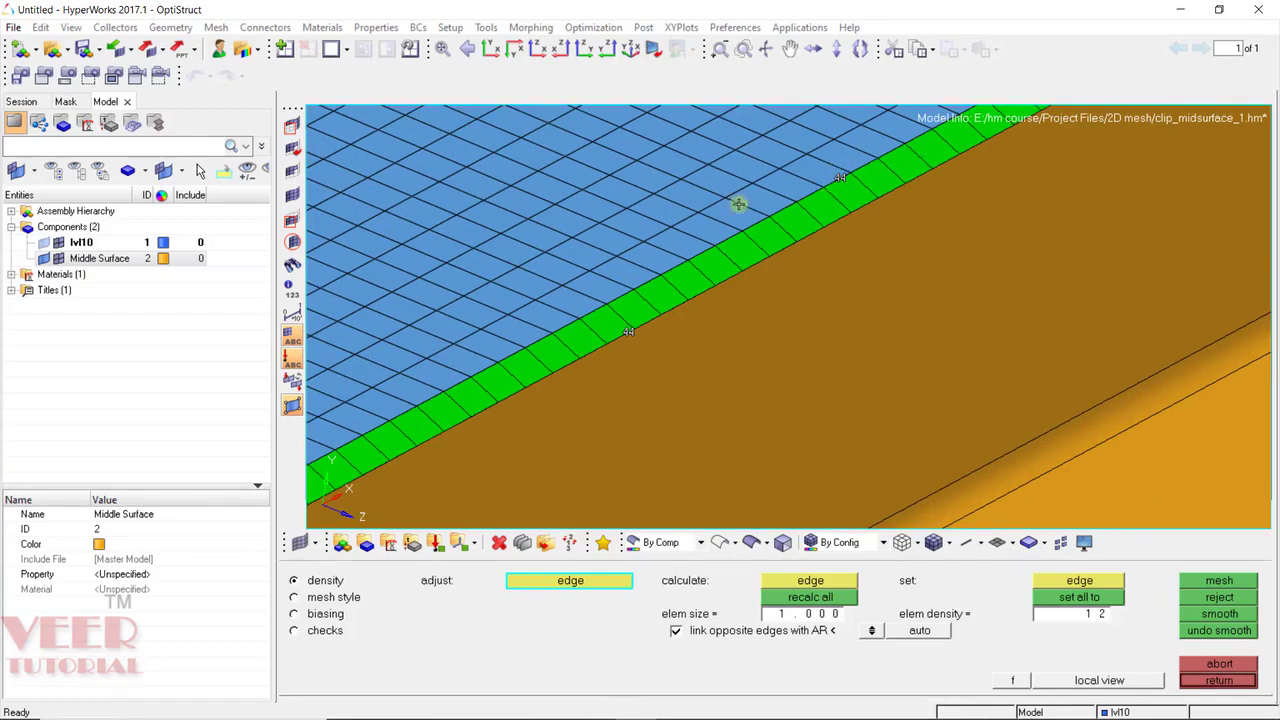
scroll(640, 350, down, 2)
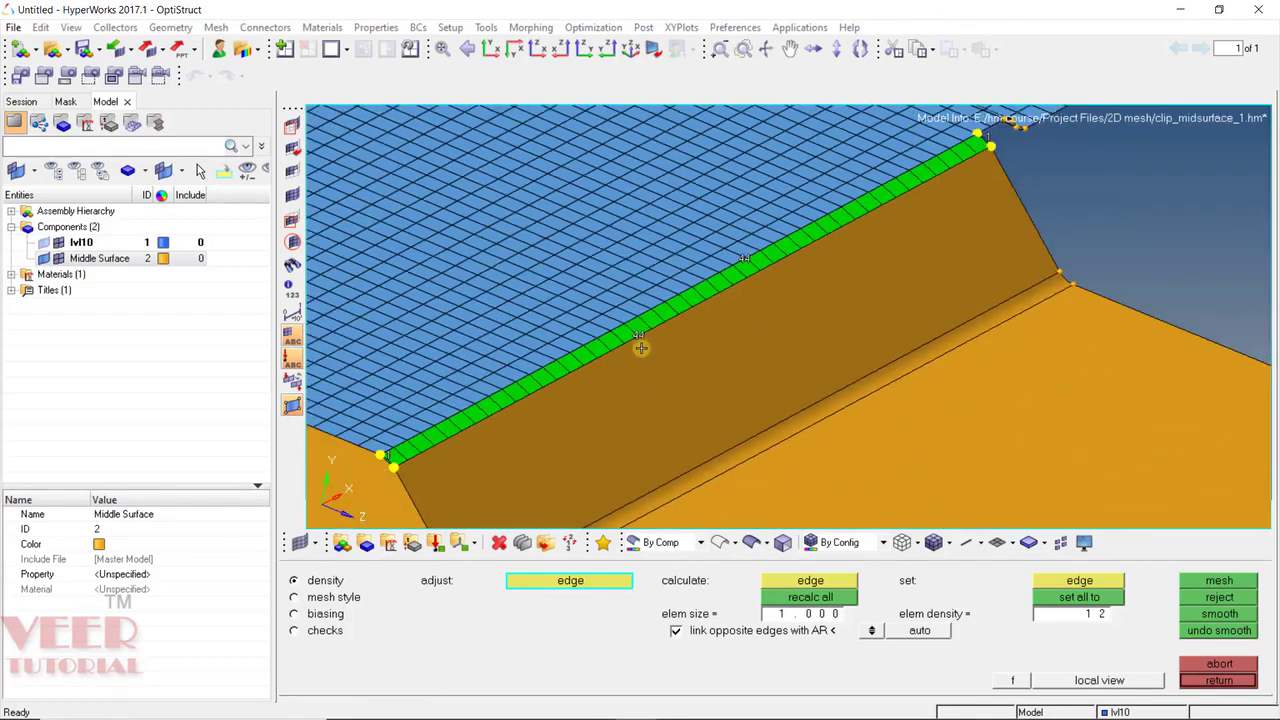
scroll(470, 409, up, 2)
scroll(472, 488, up, 2)
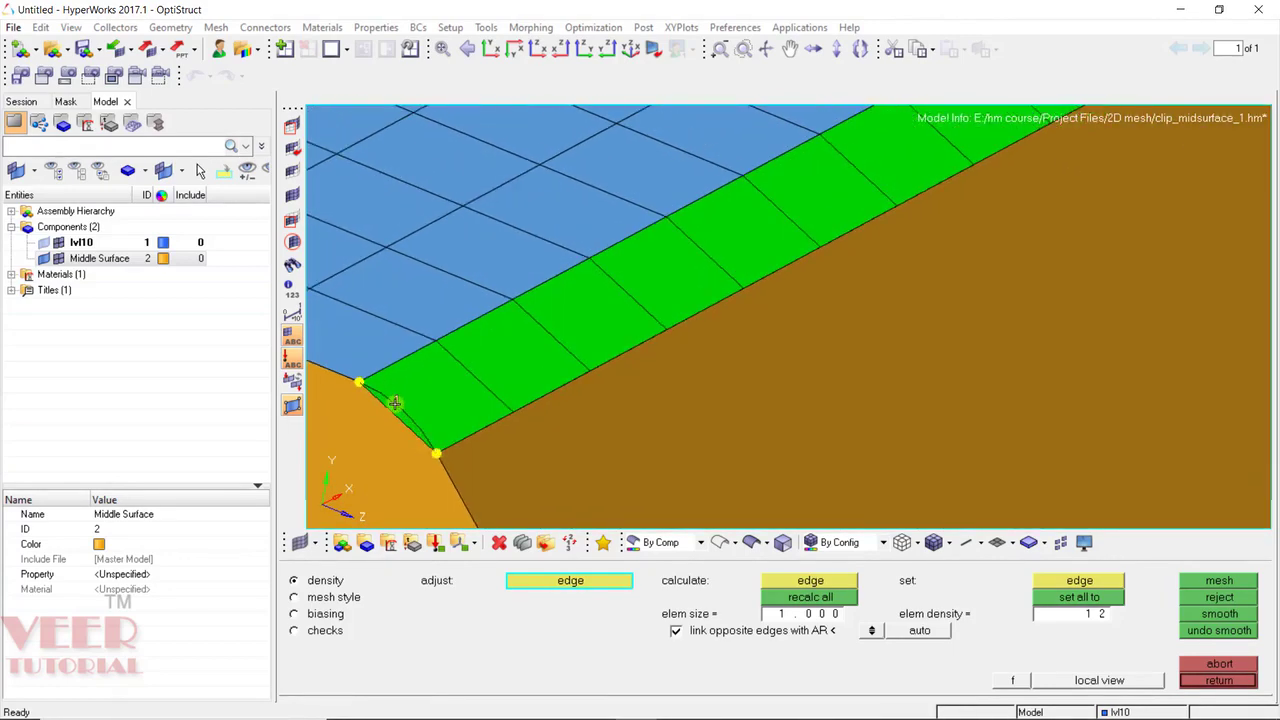
click(395, 402)
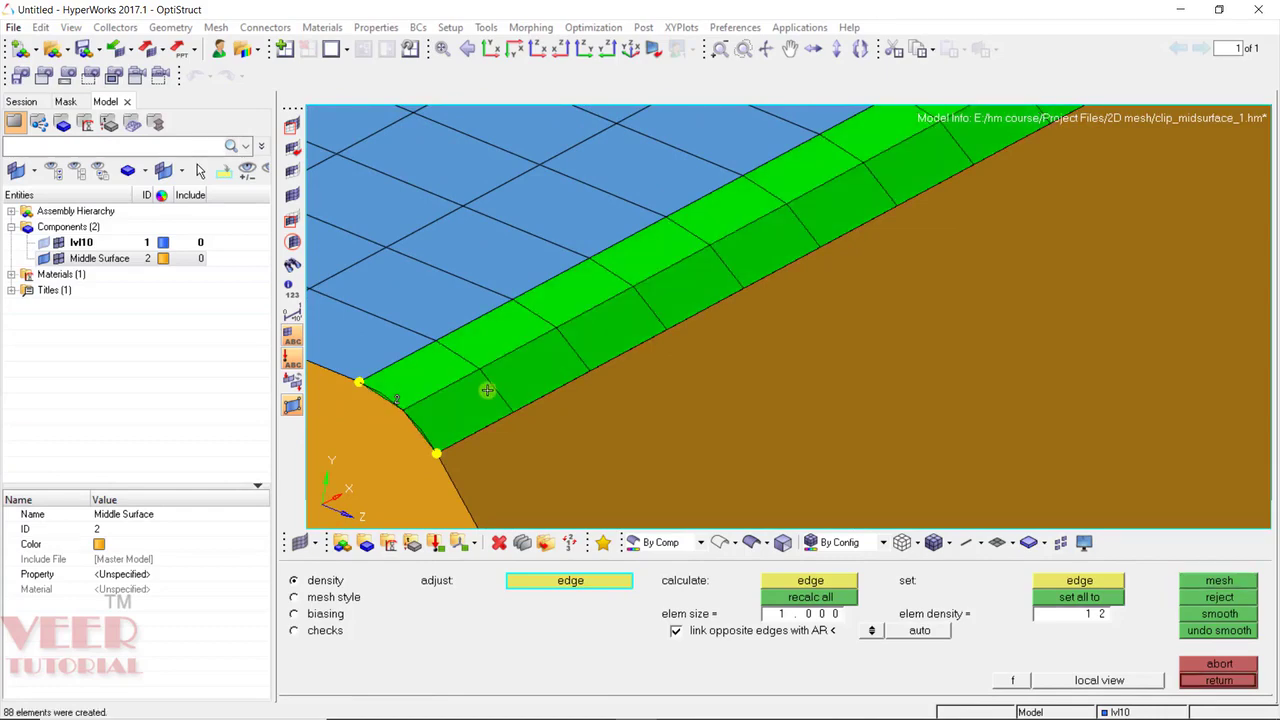
key(Escape)
Step: Automesh the sloped wall, its lower fillet and the adjoining flat panel together with element size 1.000 and mixed type
scroll(396, 296, down, 2)
scroll(551, 380, down, 3)
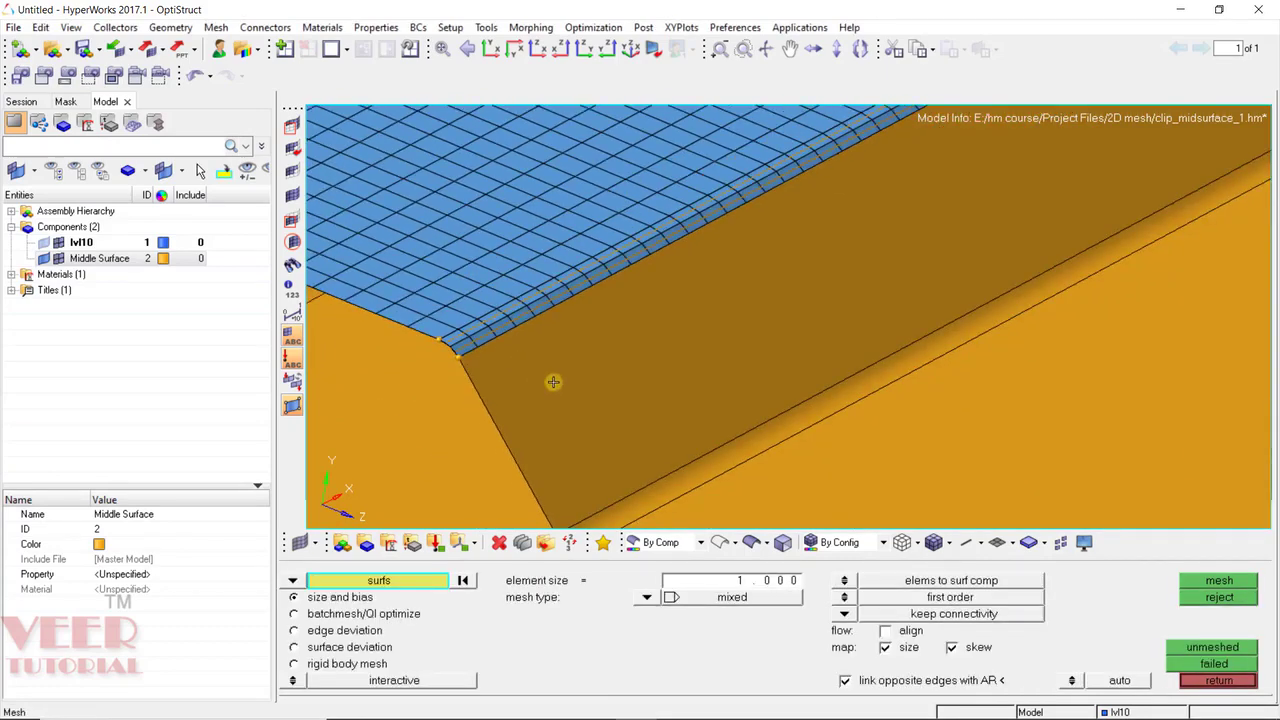
scroll(603, 391, down, 1)
scroll(691, 389, up, 1)
ctrl+drag(679, 334, 630, 456)
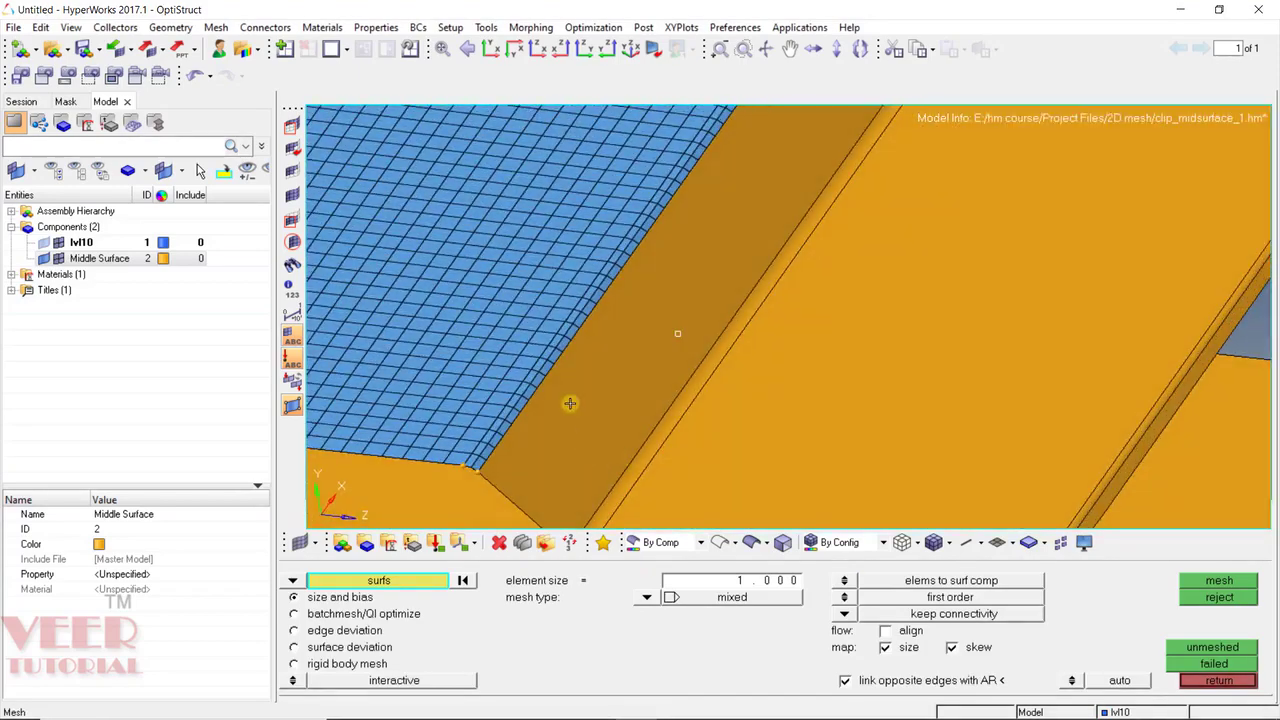
scroll(760, 375, down, 3)
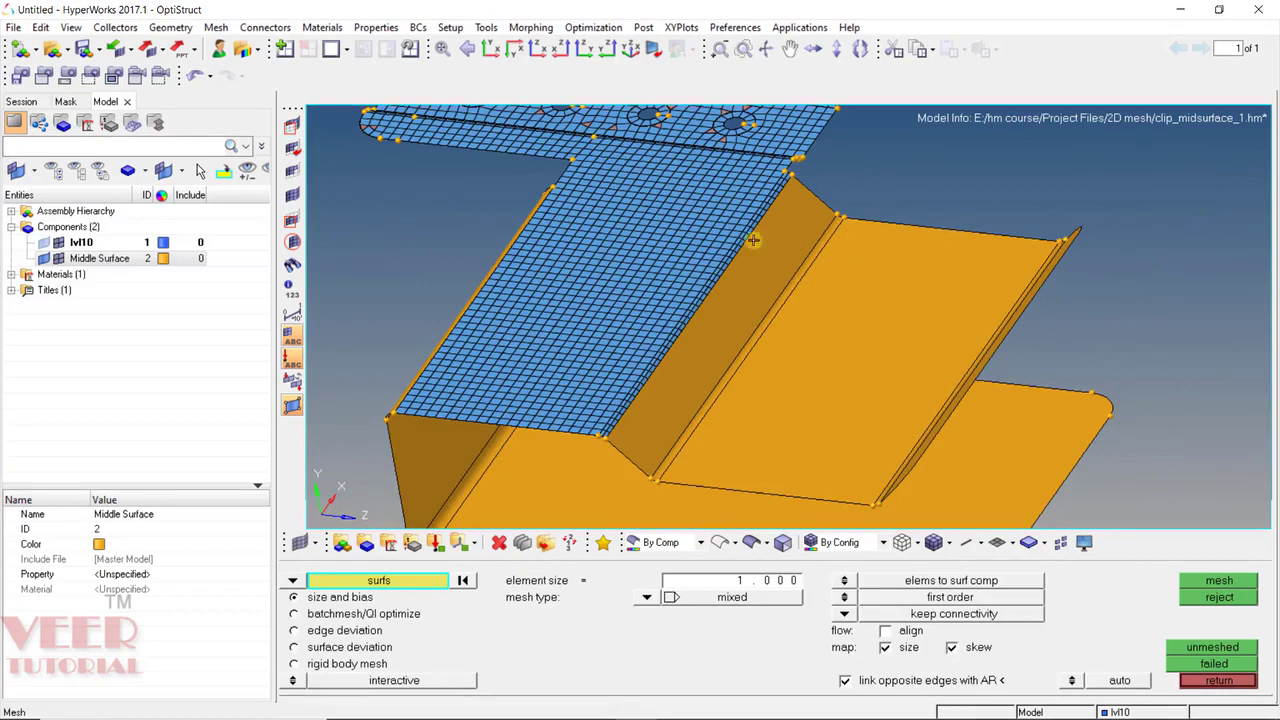
scroll(677, 490, up, 3)
scroll(661, 393, up, 2)
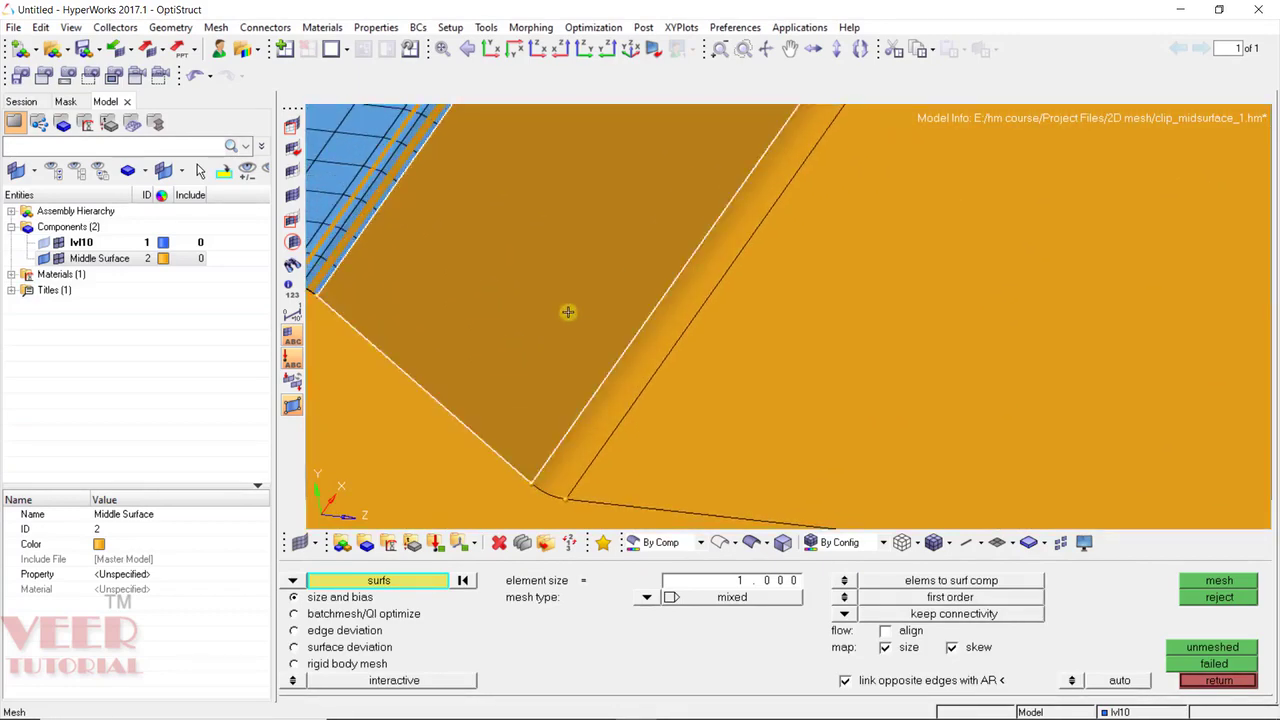
click(567, 315)
click(640, 366)
click(792, 398)
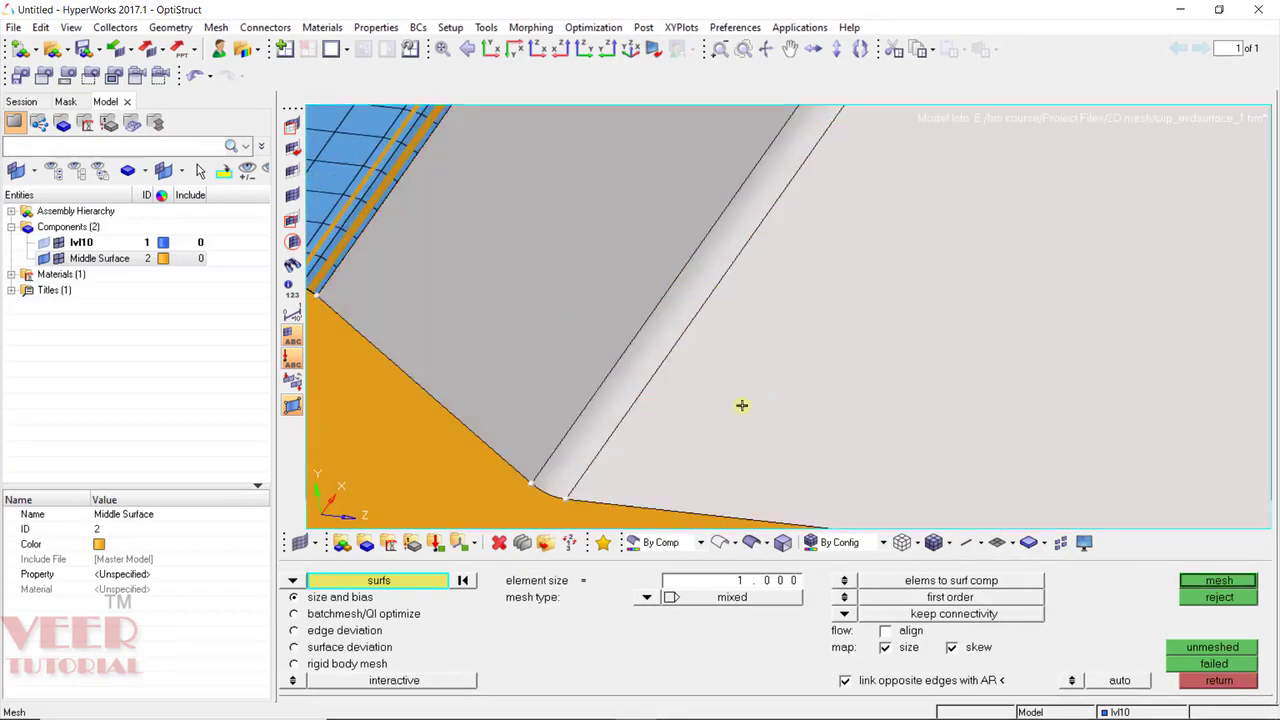
scroll(635, 444, down, 2)
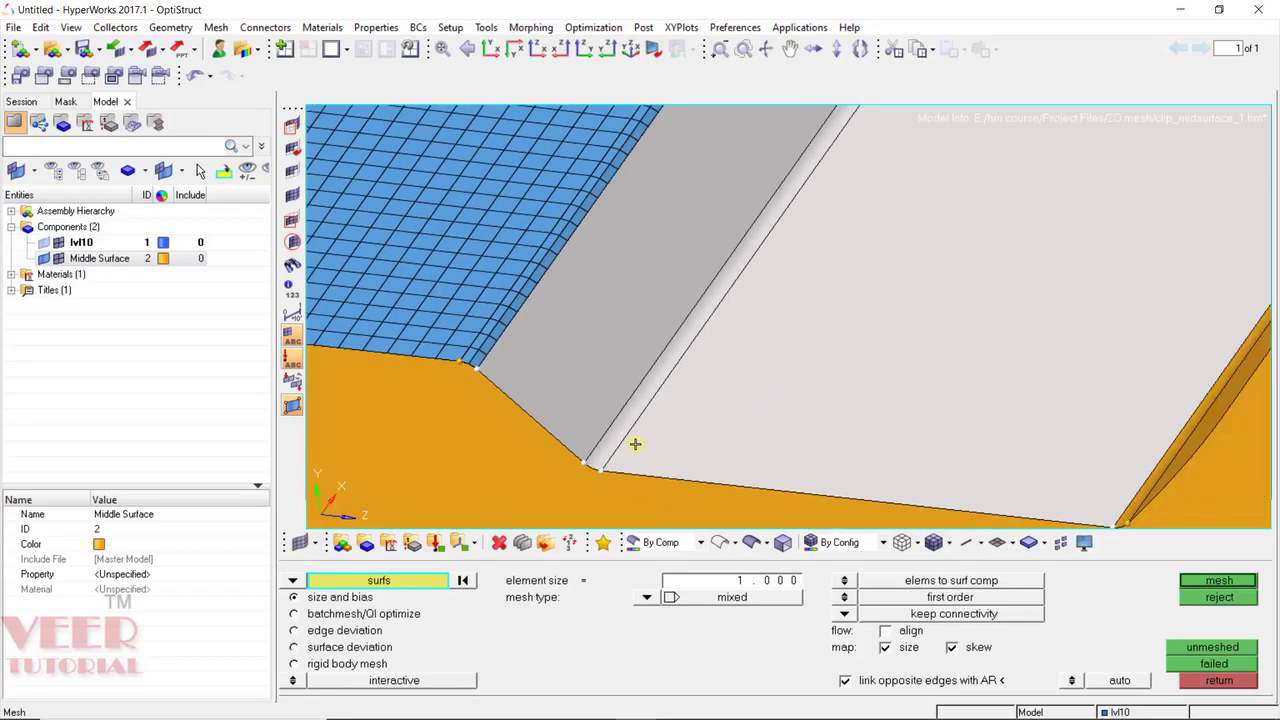
middle_click(635, 444)
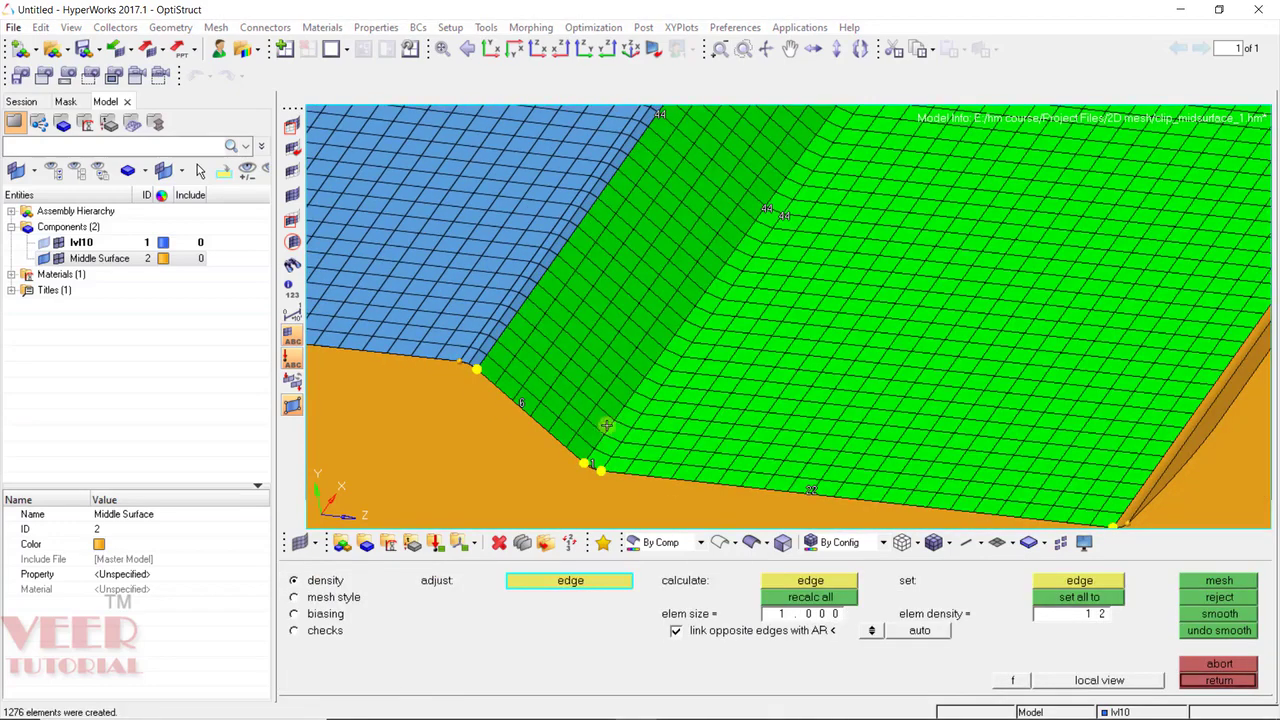
Step: Set the lower fillet's short end edge to density 2, remesh the three surfaces with two fillet rows, and accept
scroll(599, 475, up, 3)
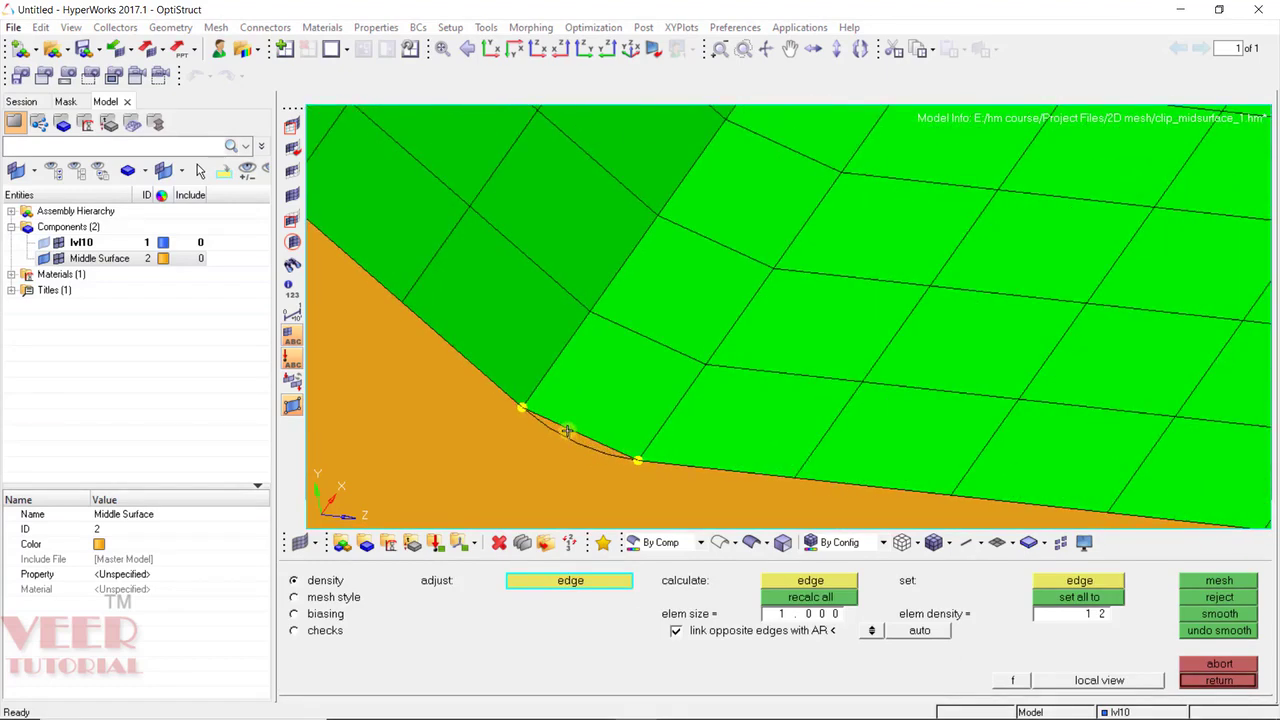
click(566, 430)
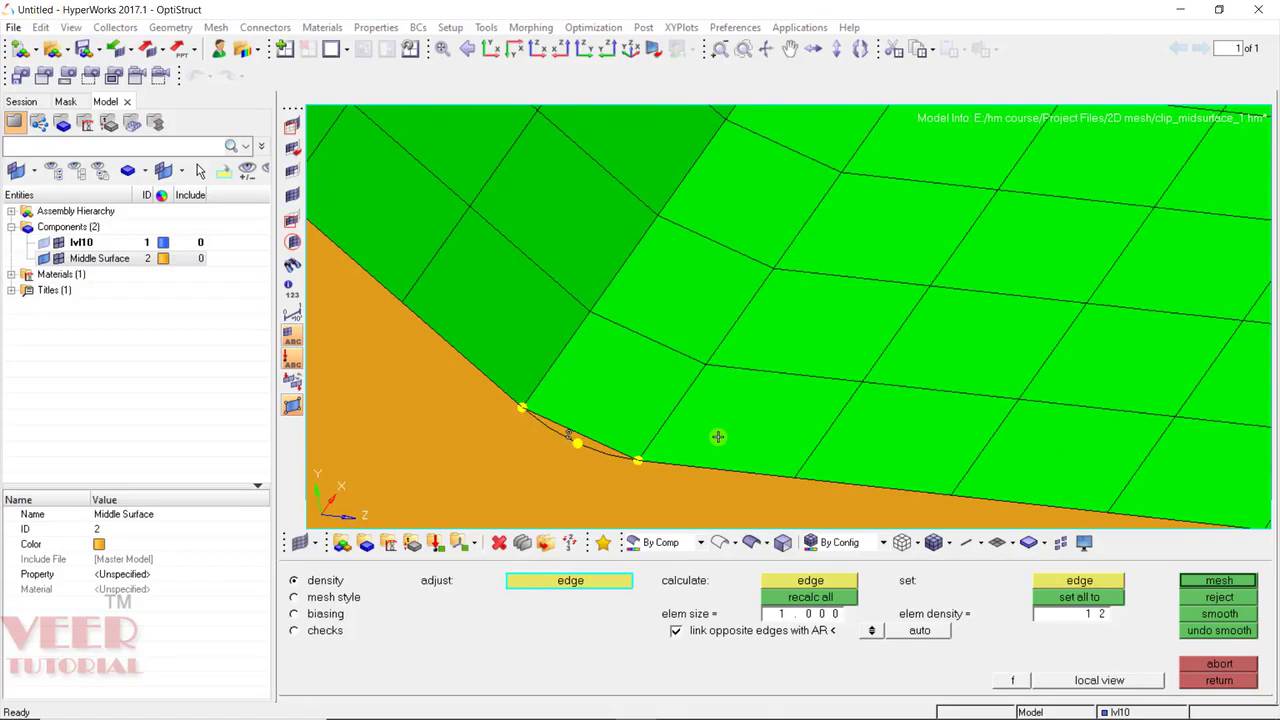
scroll(690, 410, down, 5)
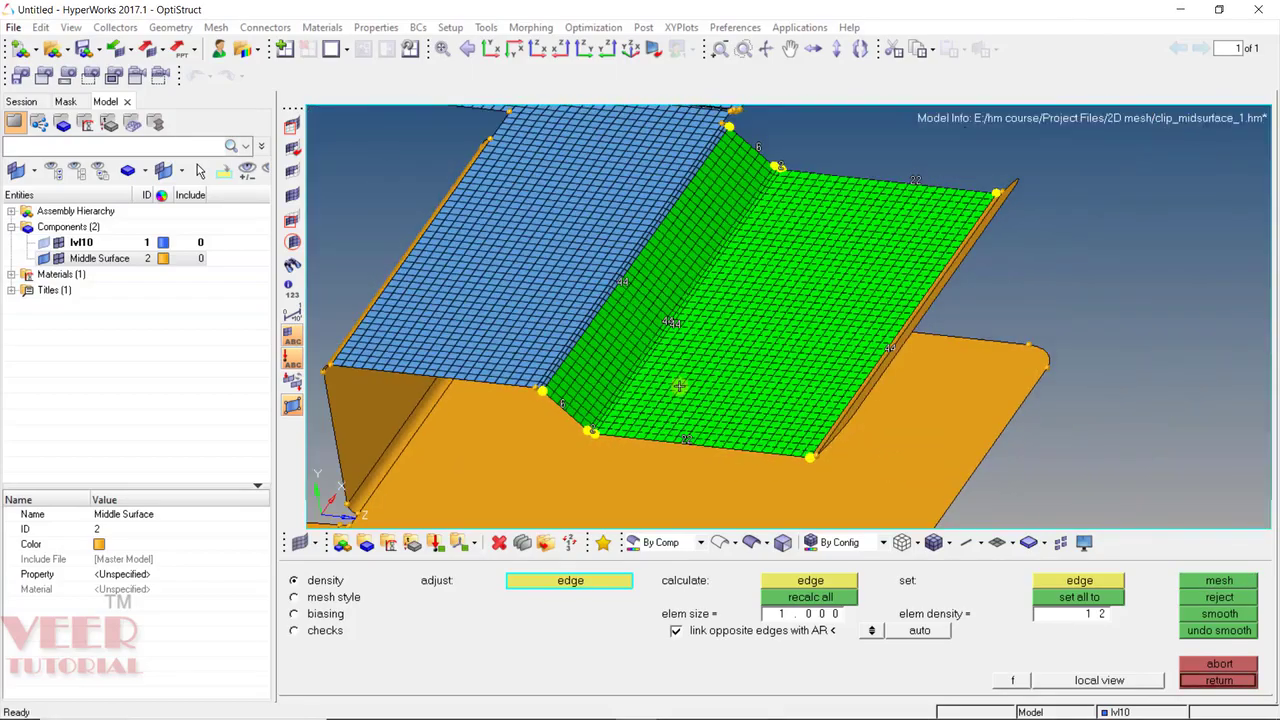
ctrl+drag(679, 386, 561, 452)
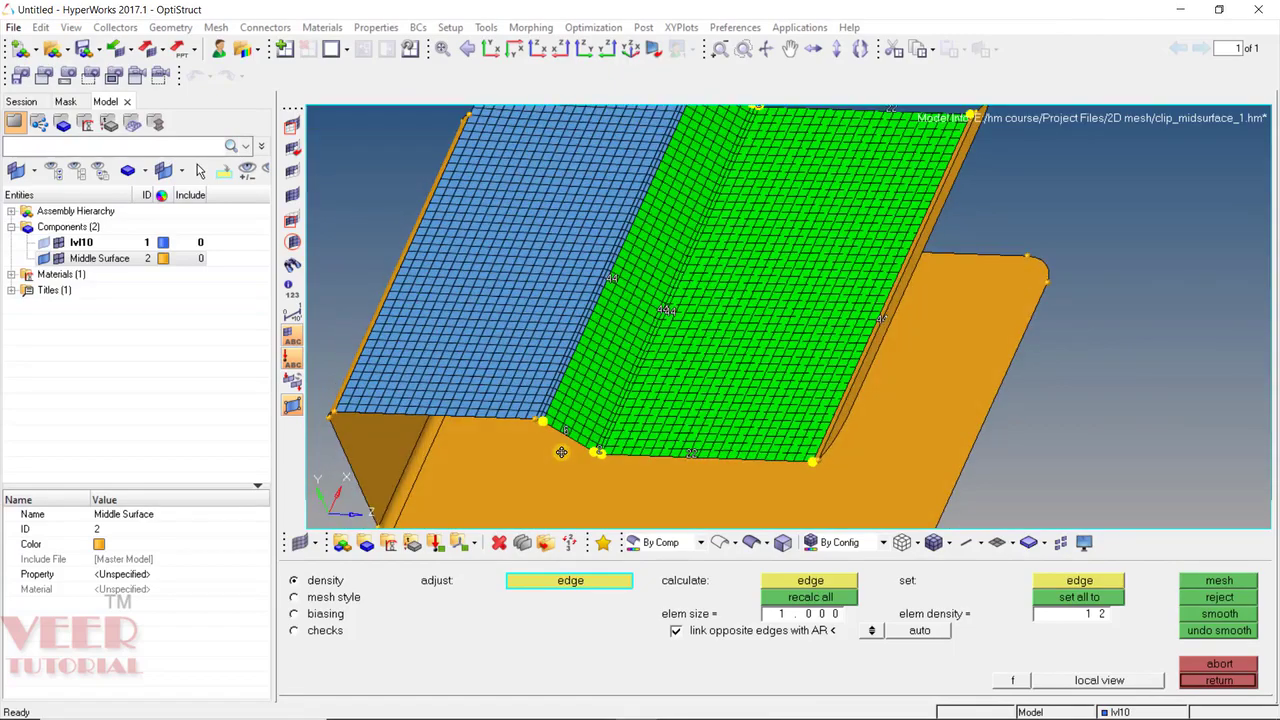
middle_click(716, 383)
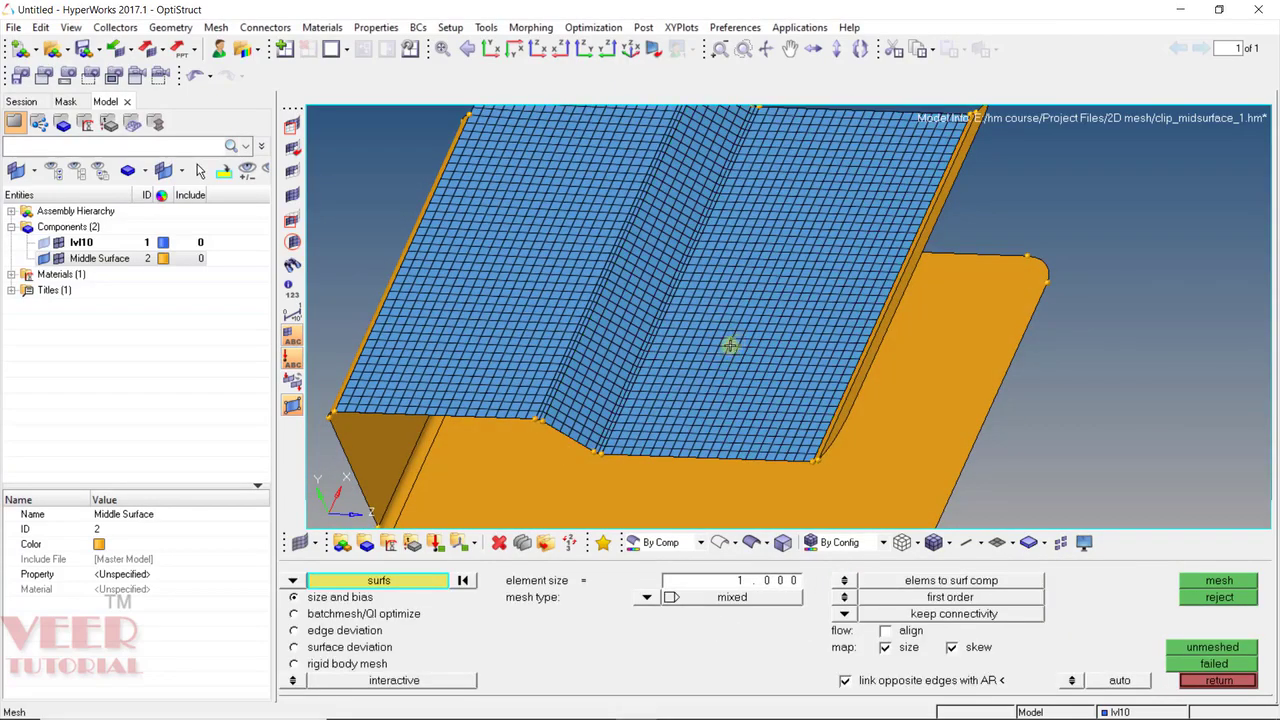
Step: Automesh the fillet strip between the lower flat panel and the round-cornered end flange with two element rows, and accept it
ctrl+drag(700, 423, 839, 263)
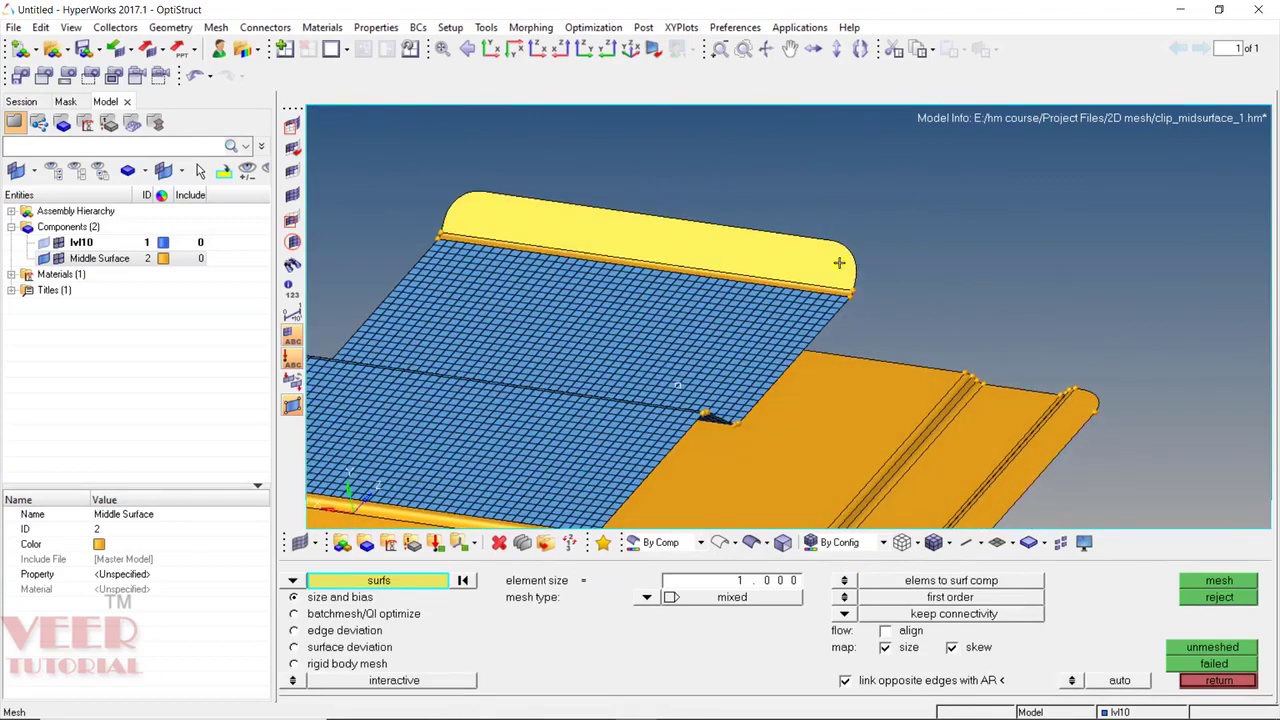
scroll(839, 263, up, 5)
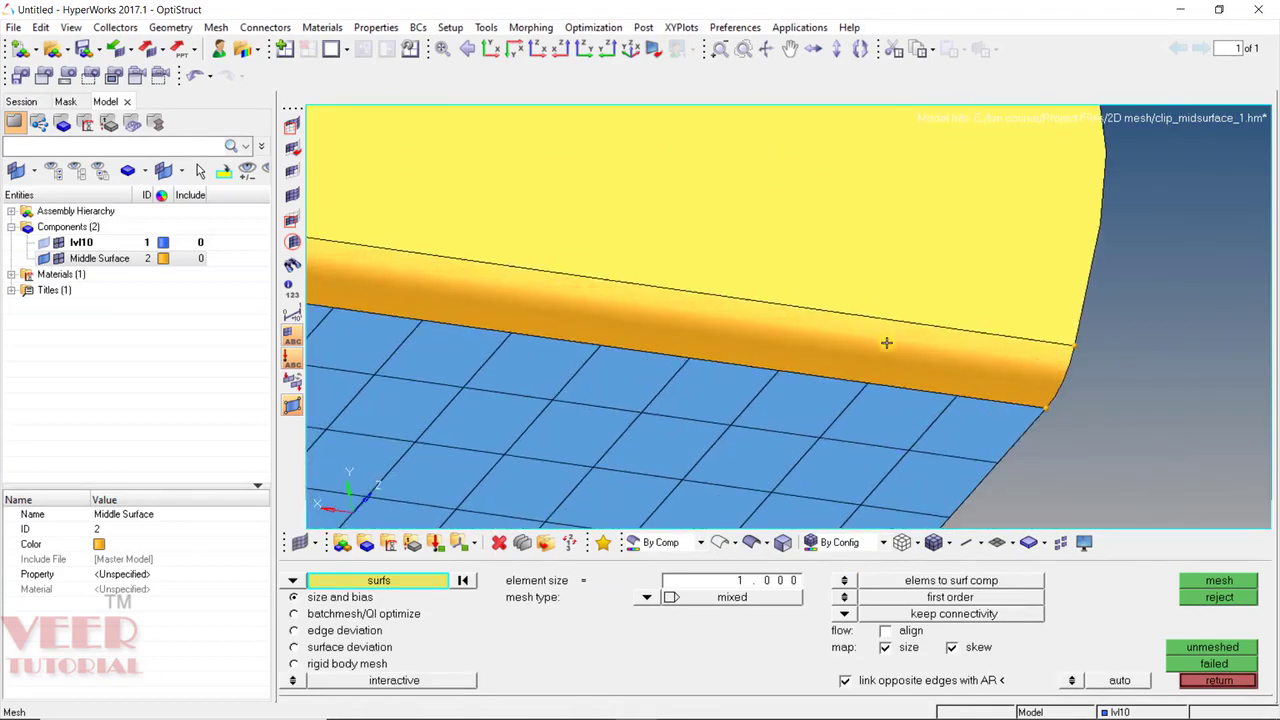
click(886, 343)
middle_click(963, 349)
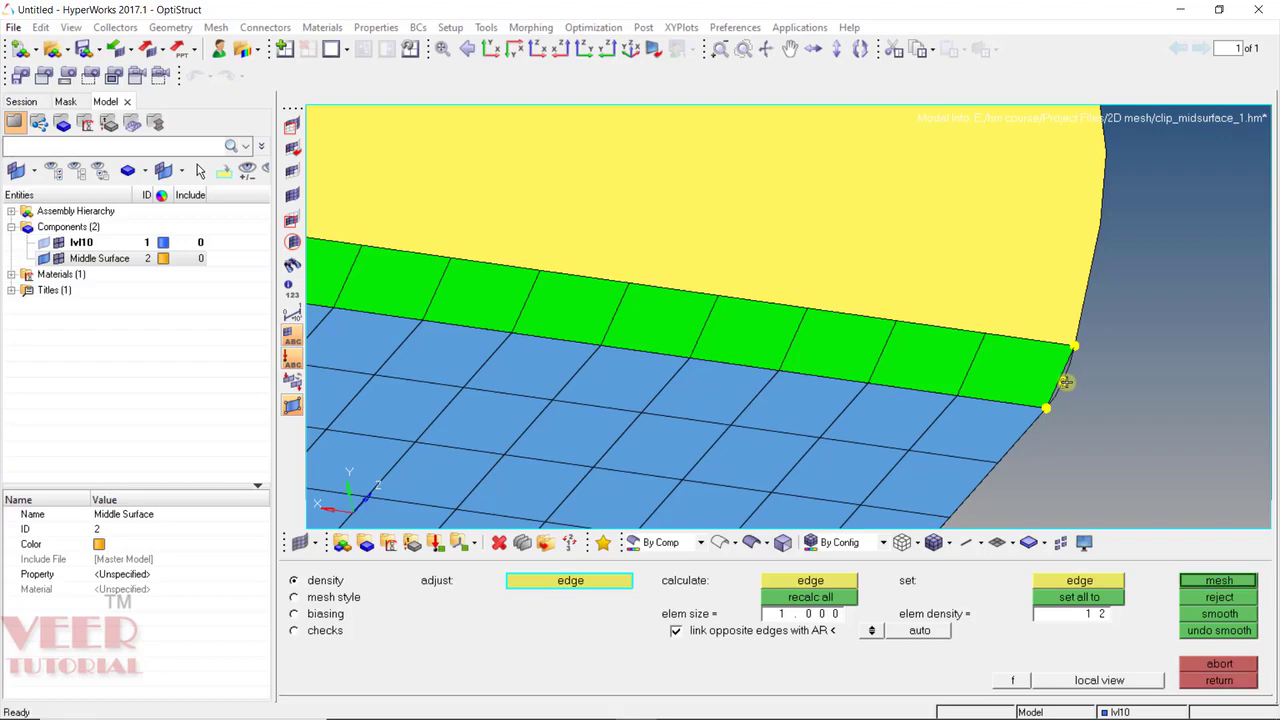
click(1066, 381)
middle_click(1031, 380)
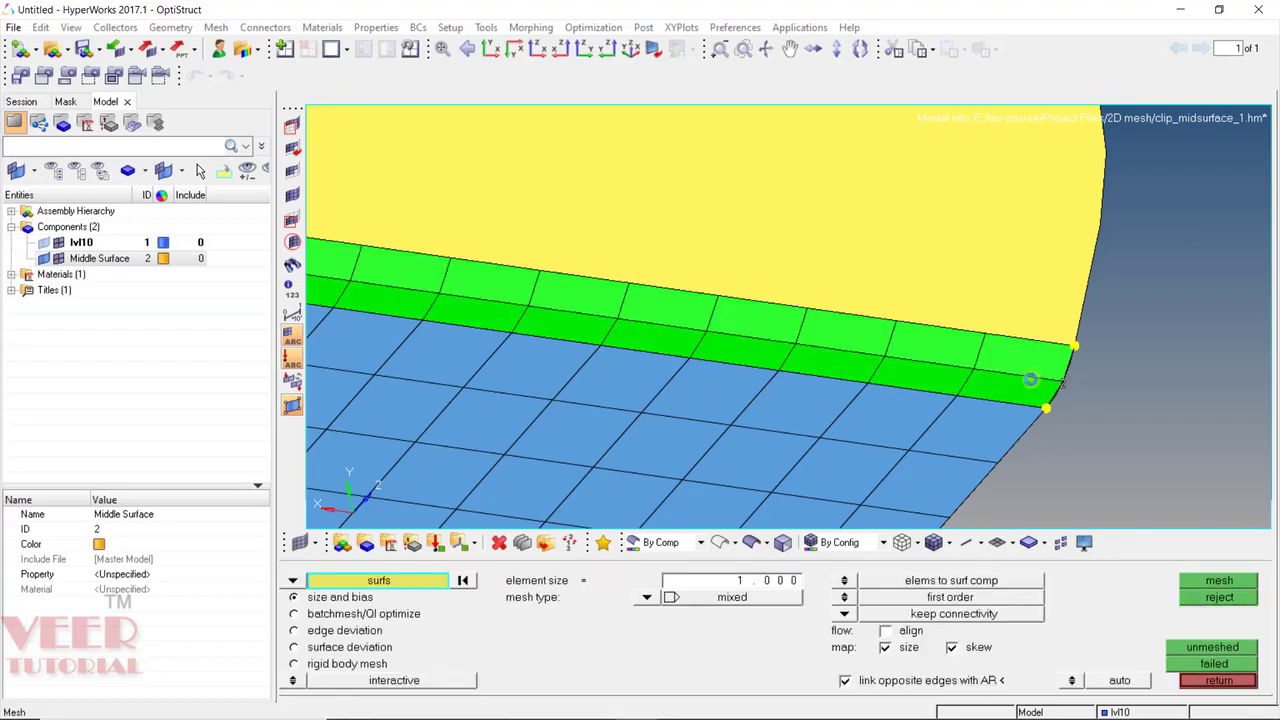
Step: Automesh the round-cornered end flange surface with element size 1.000 and mixed mesh type
scroll(883, 372, down, 8)
ctrl+drag(577, 388, 774, 413)
scroll(775, 413, up, 2)
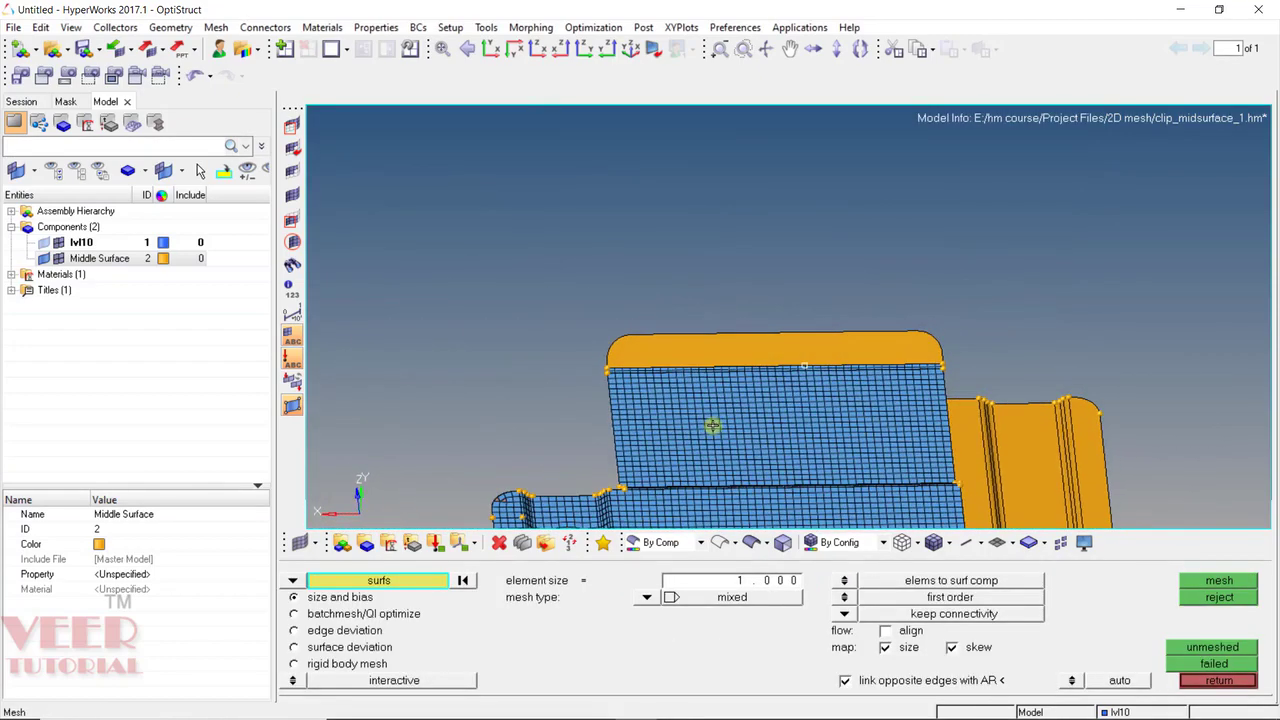
scroll(811, 351, up, 3)
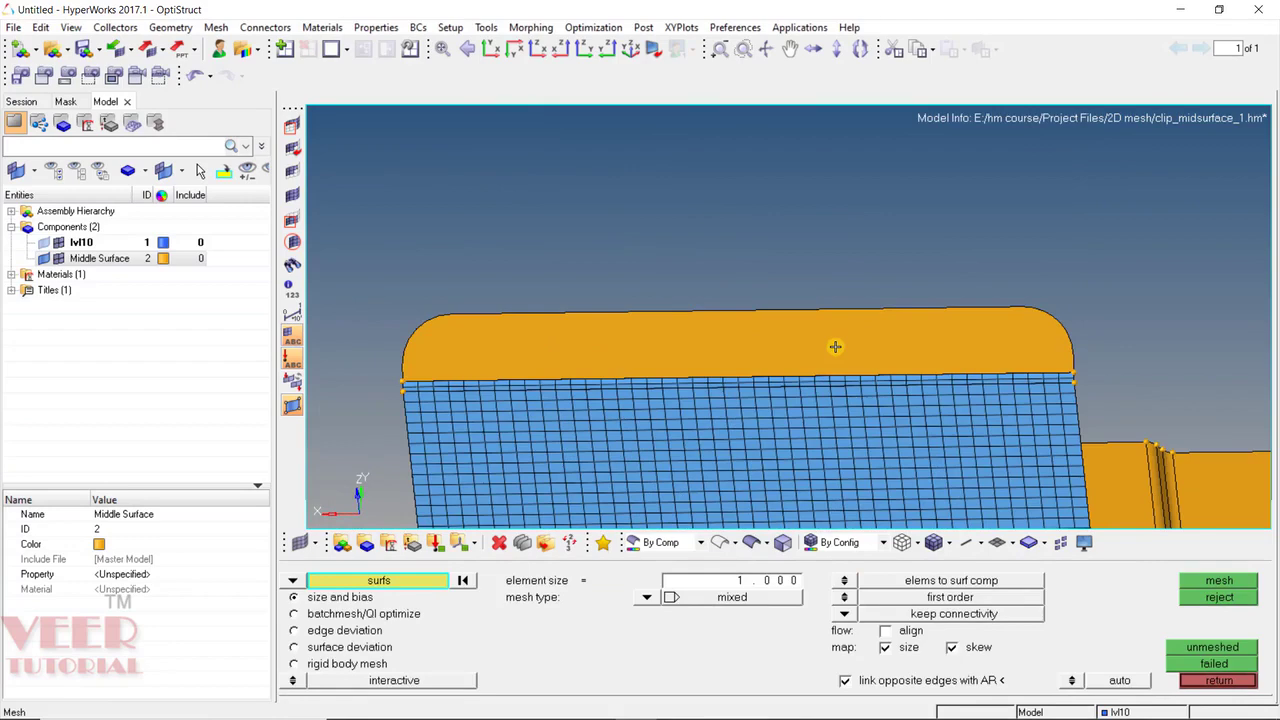
click(835, 346)
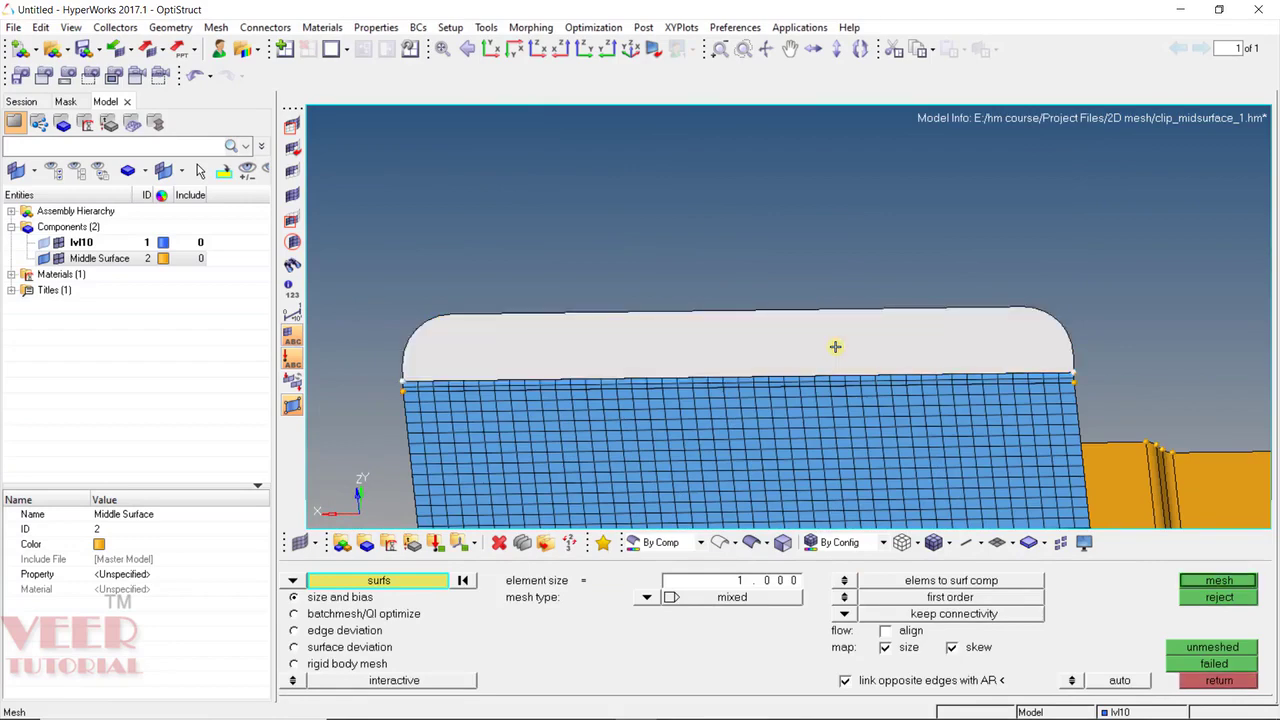
middle_click(835, 346)
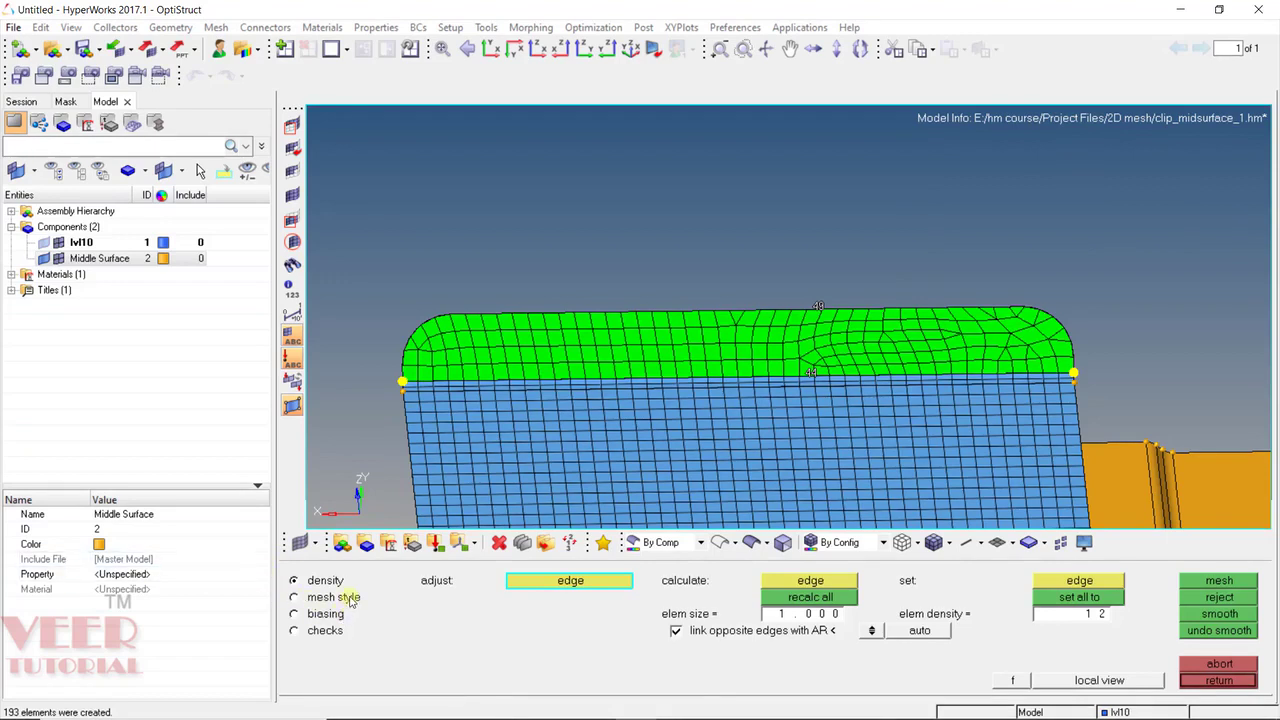
Step: Apply the mesh style to the whole end flange with flow align on and flow size off, remesh it, and accept
click(295, 597)
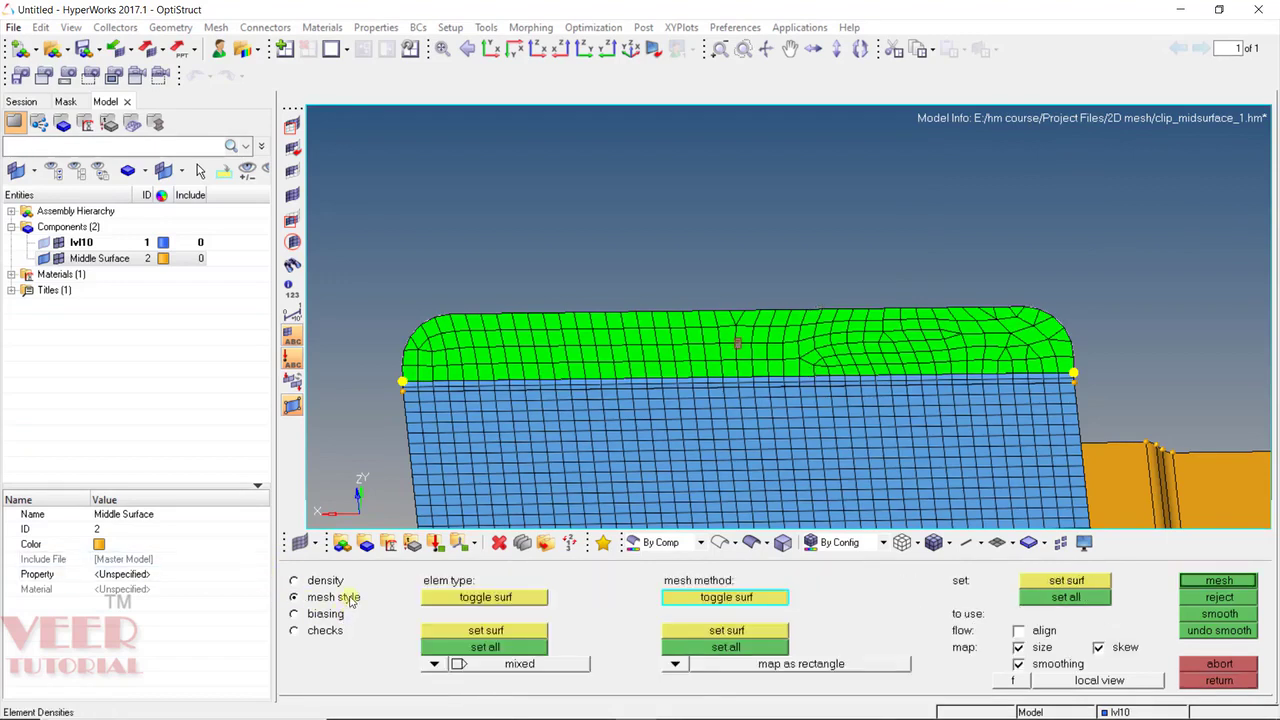
click(484, 648)
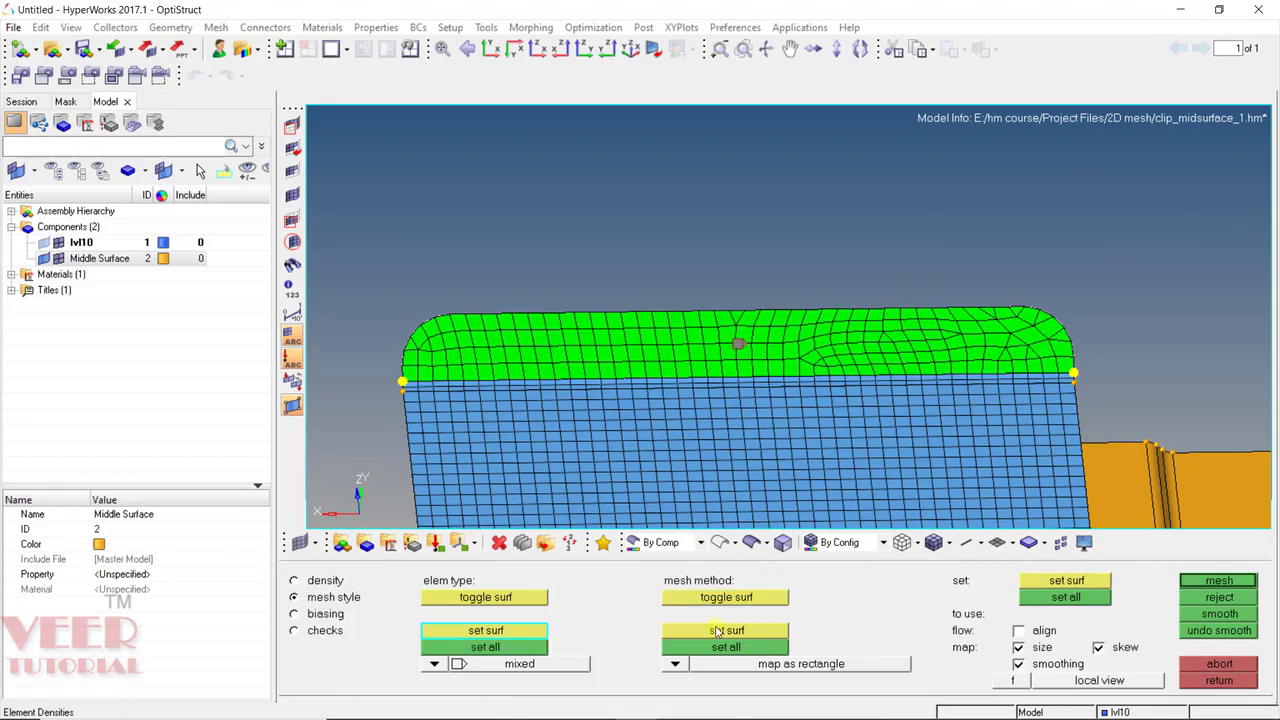
click(727, 648)
click(1020, 631)
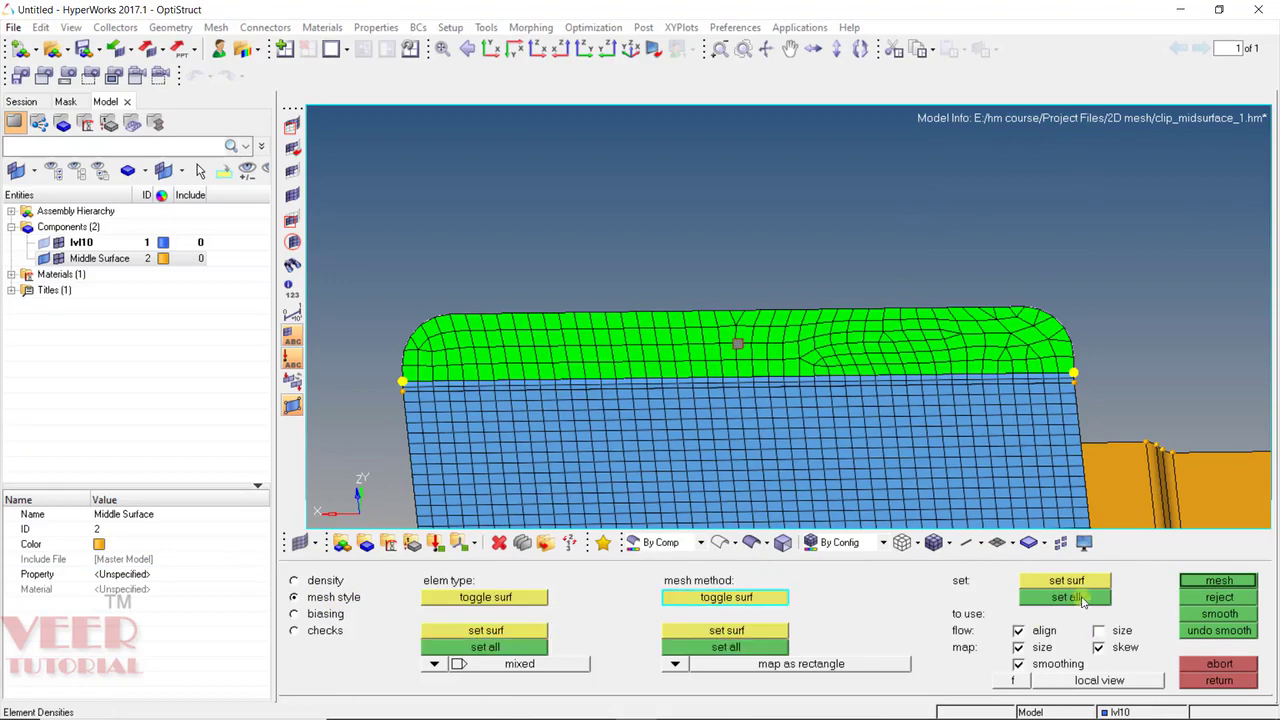
click(1082, 599)
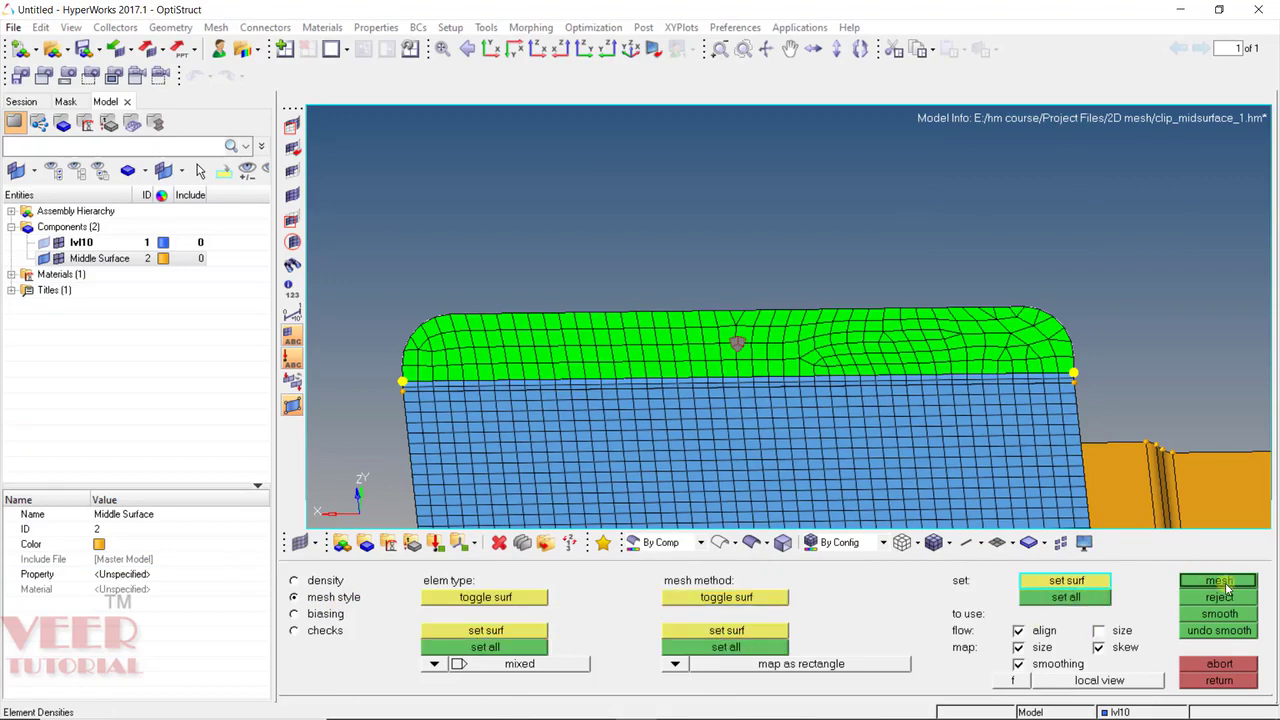
click(1220, 581)
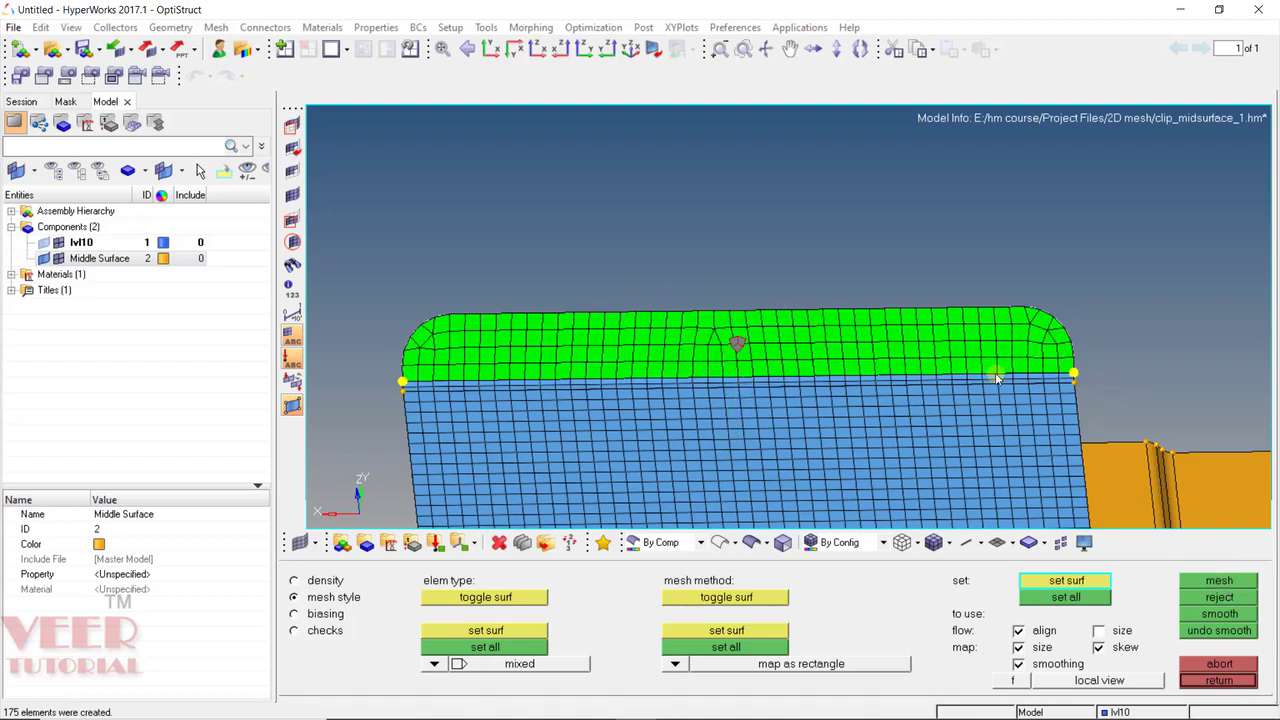
key(Escape)
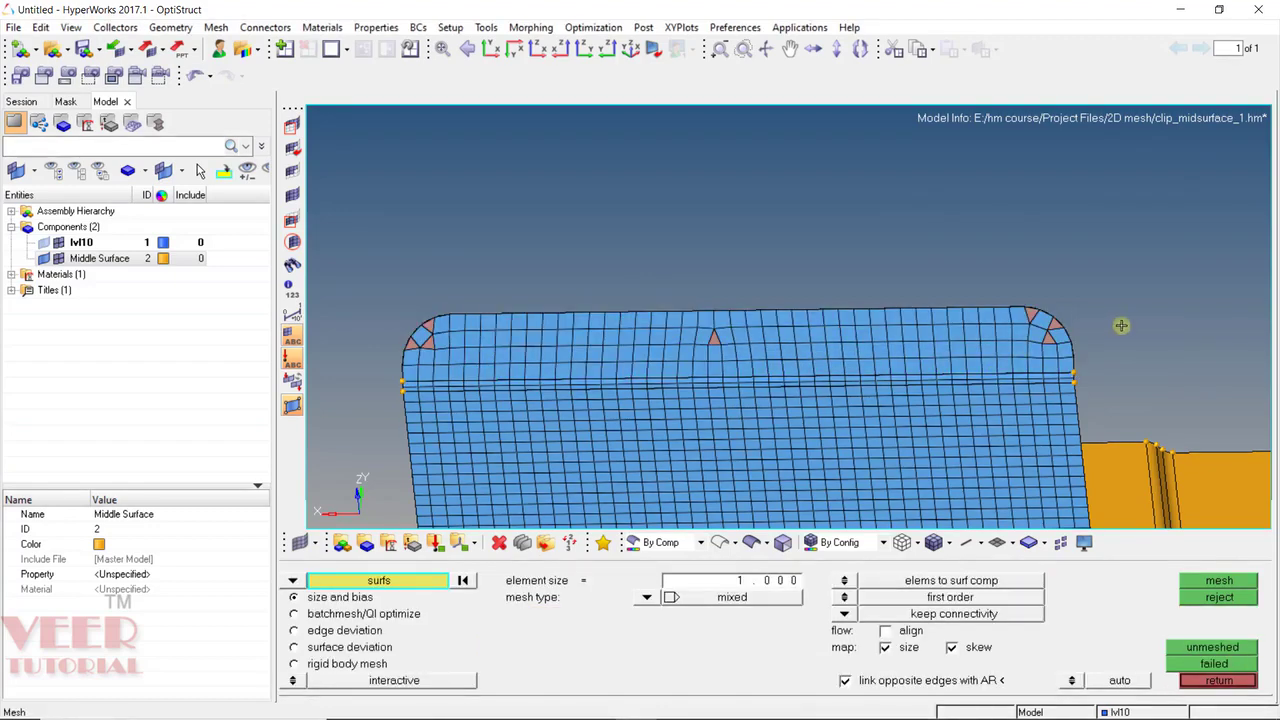
Step: Remesh the elements around the end flange's right rounded corner with the curved edge density reduced to 8, and accept
scroll(1128, 343, up, 5)
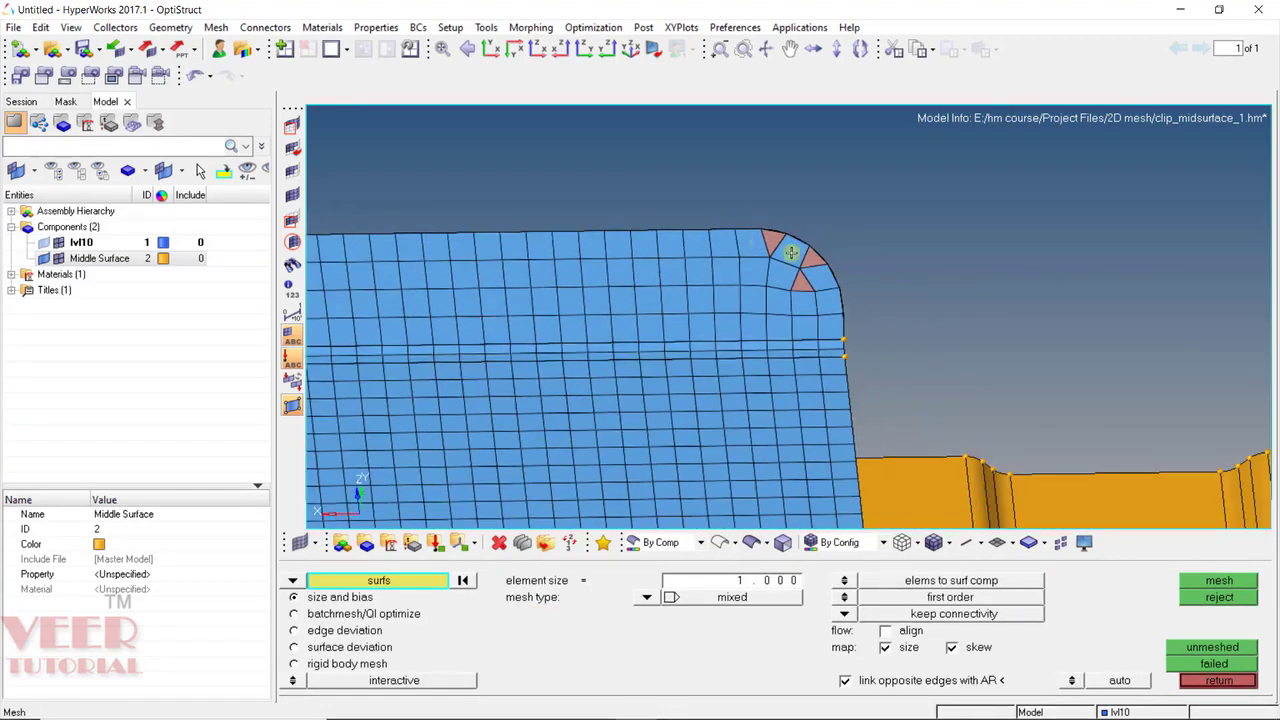
scroll(841, 257, up, 1)
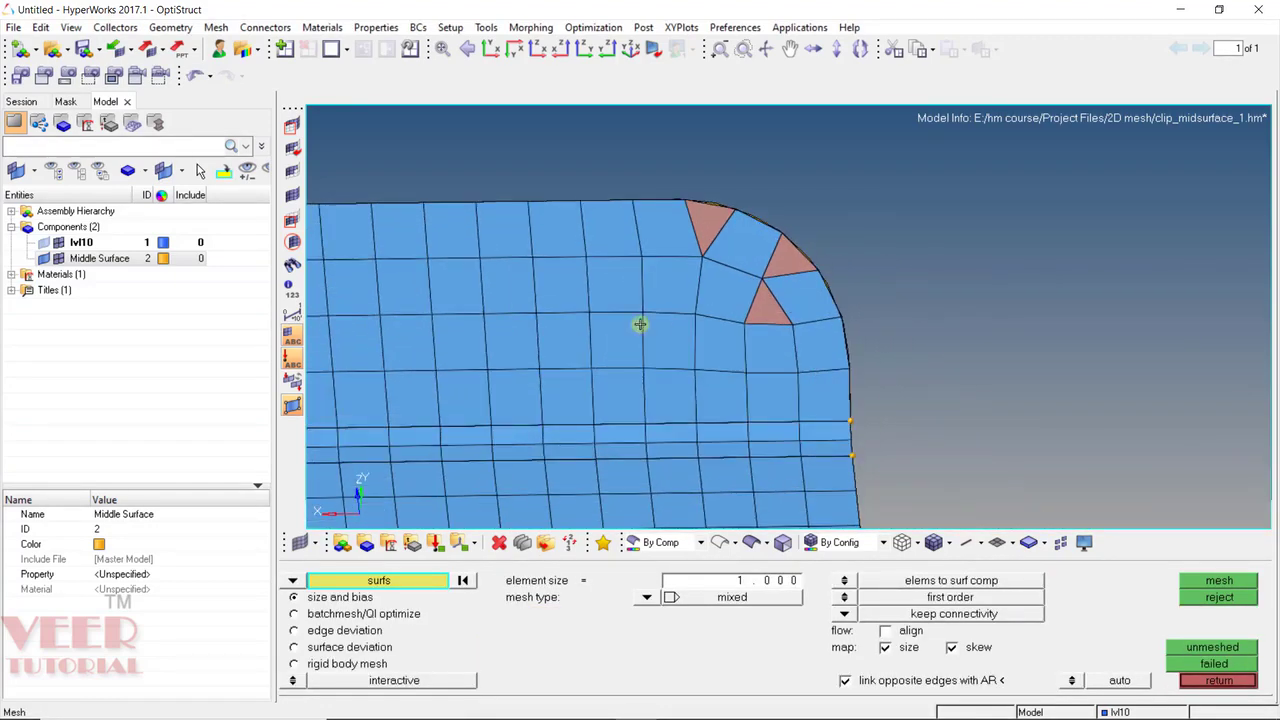
click(292, 580)
click(335, 597)
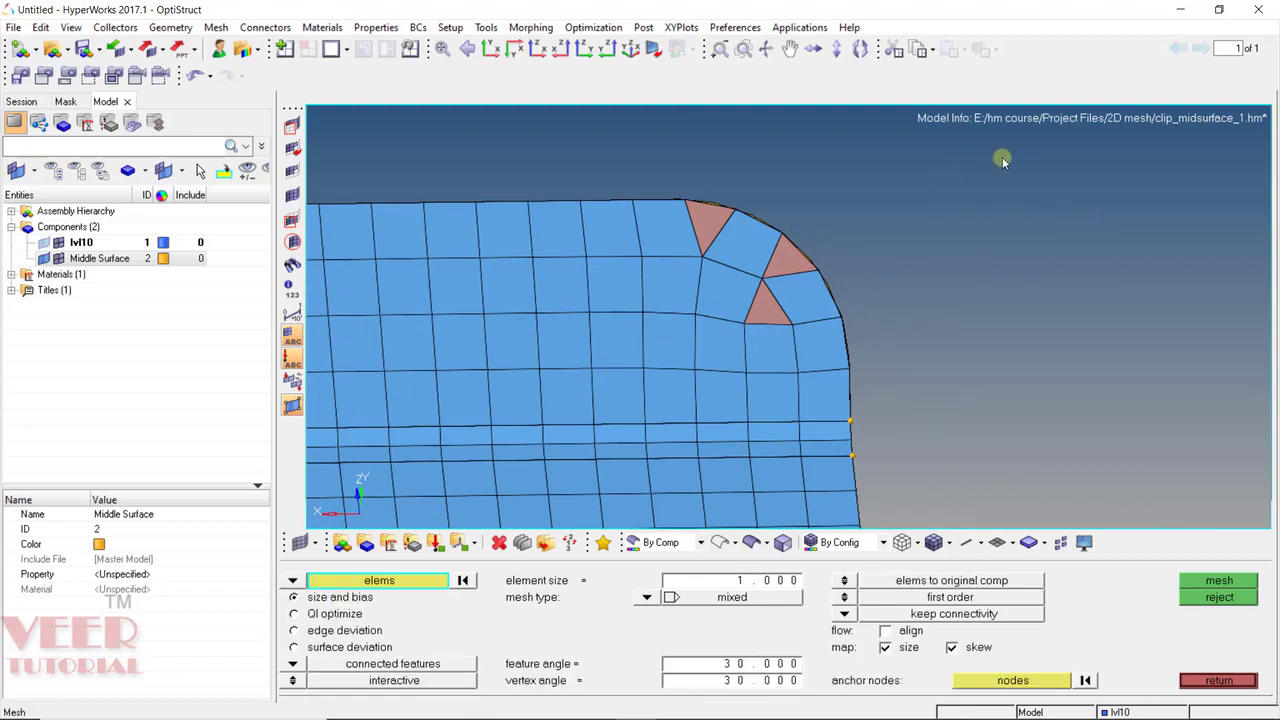
shift+drag(1001, 158, 962, 190)
shift+drag(908, 242, 557, 424)
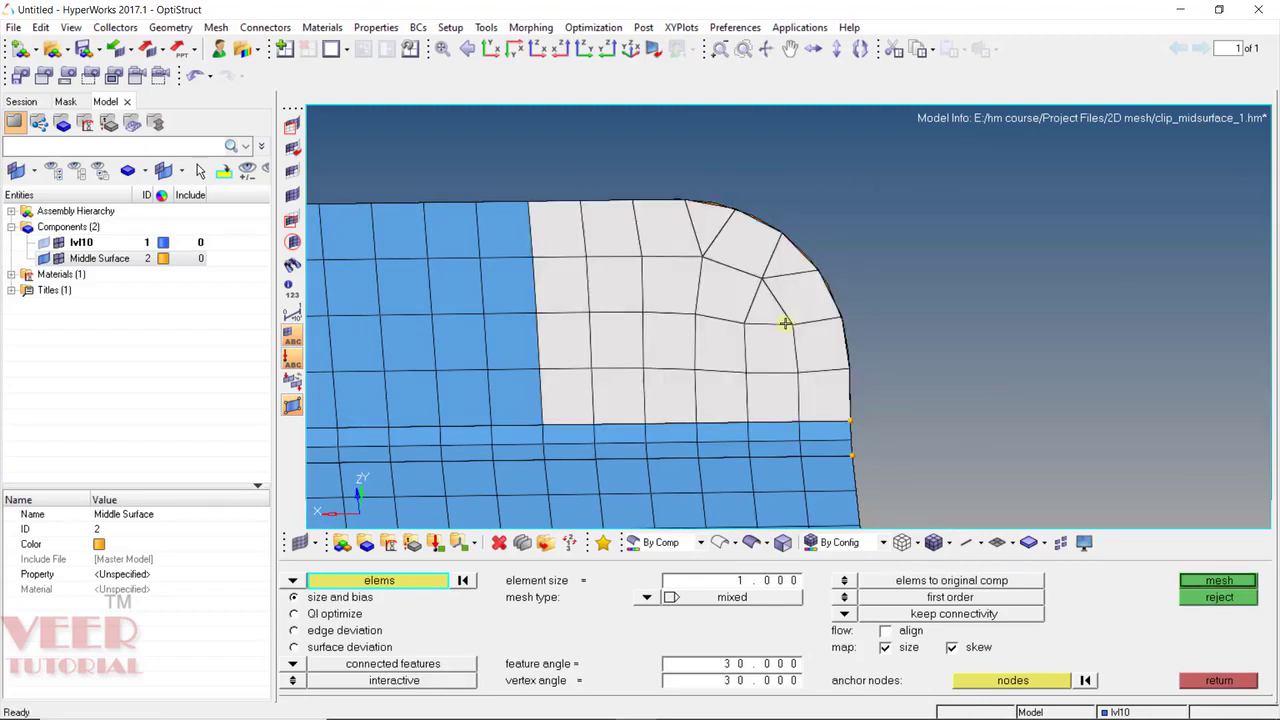
middle_click(785, 323)
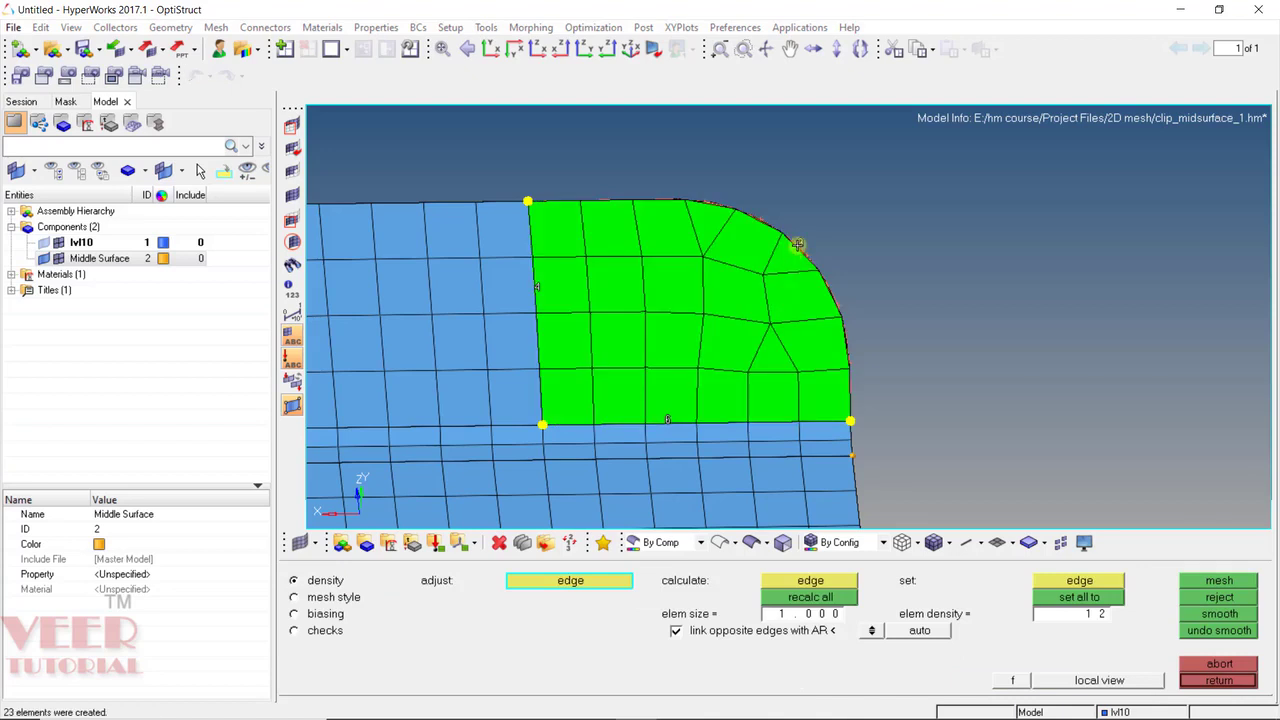
click(798, 244)
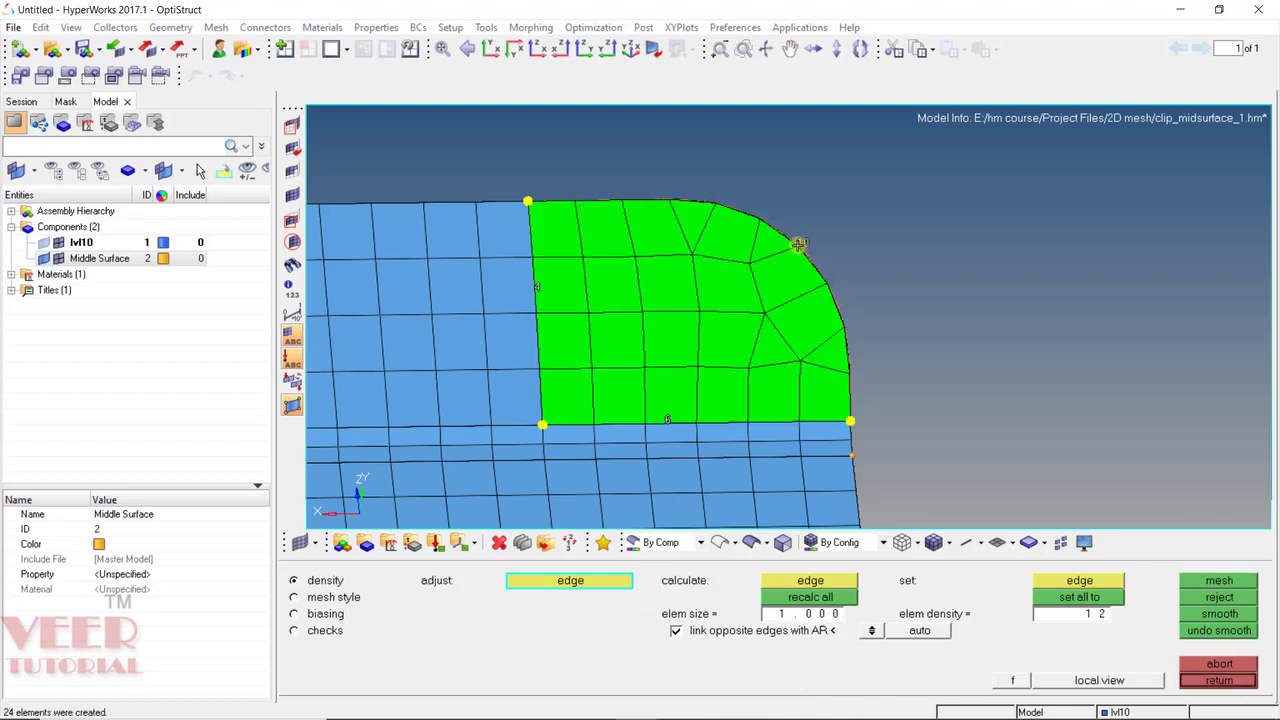
right_click(798, 244)
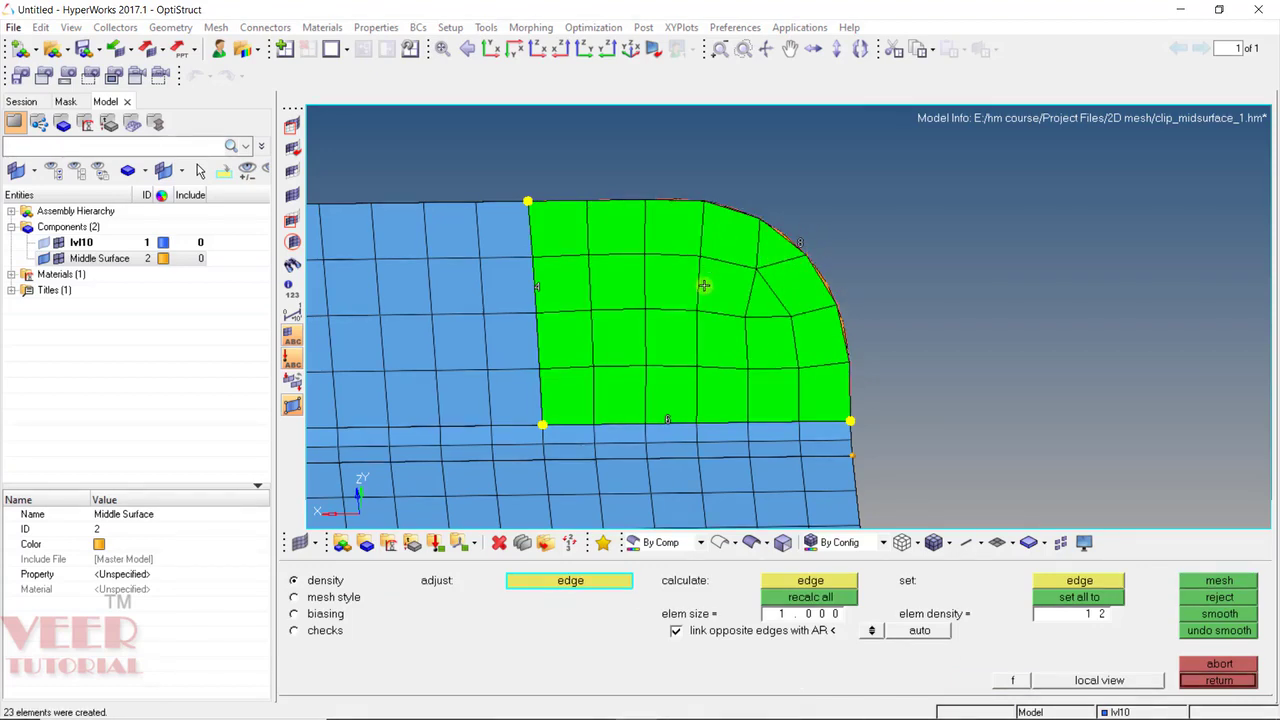
middle_click(810, 255)
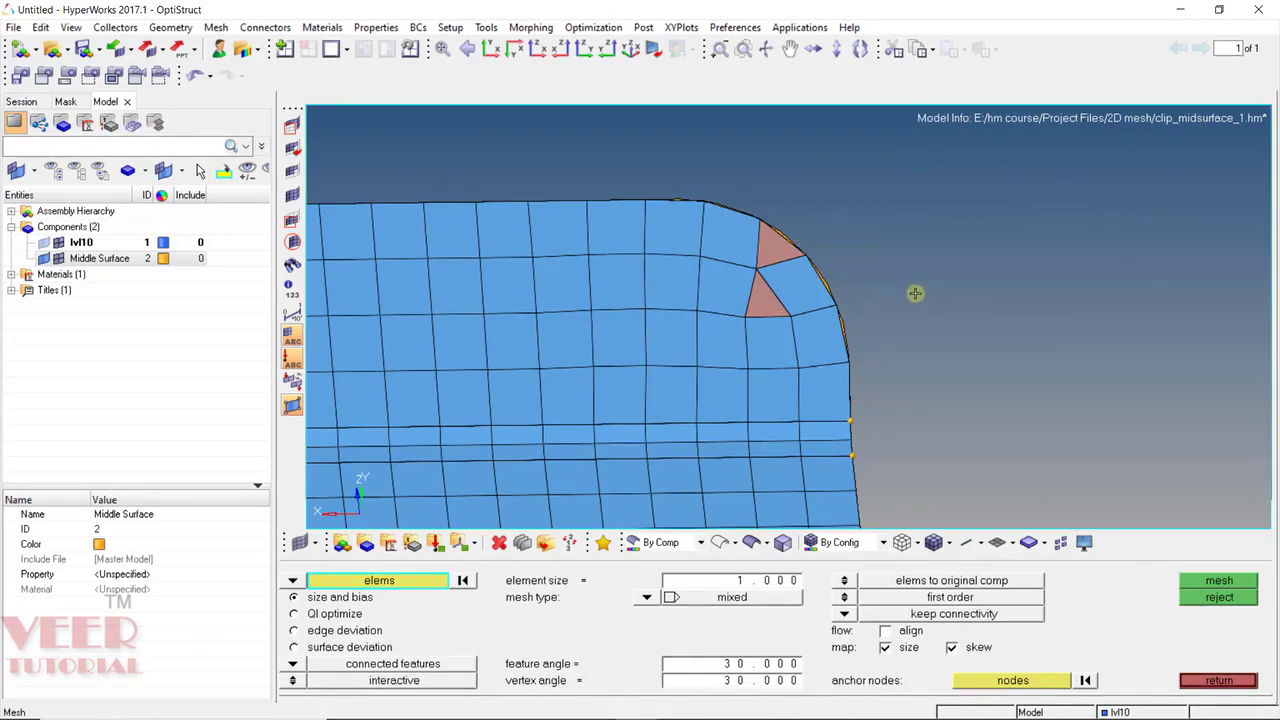
Step: Remesh the block of elements around the lone triangle at the middle of the end flange, and accept the result
ctrl+scroll(923, 285, down, 3)
ctrl+scroll(587, 311, up, 2)
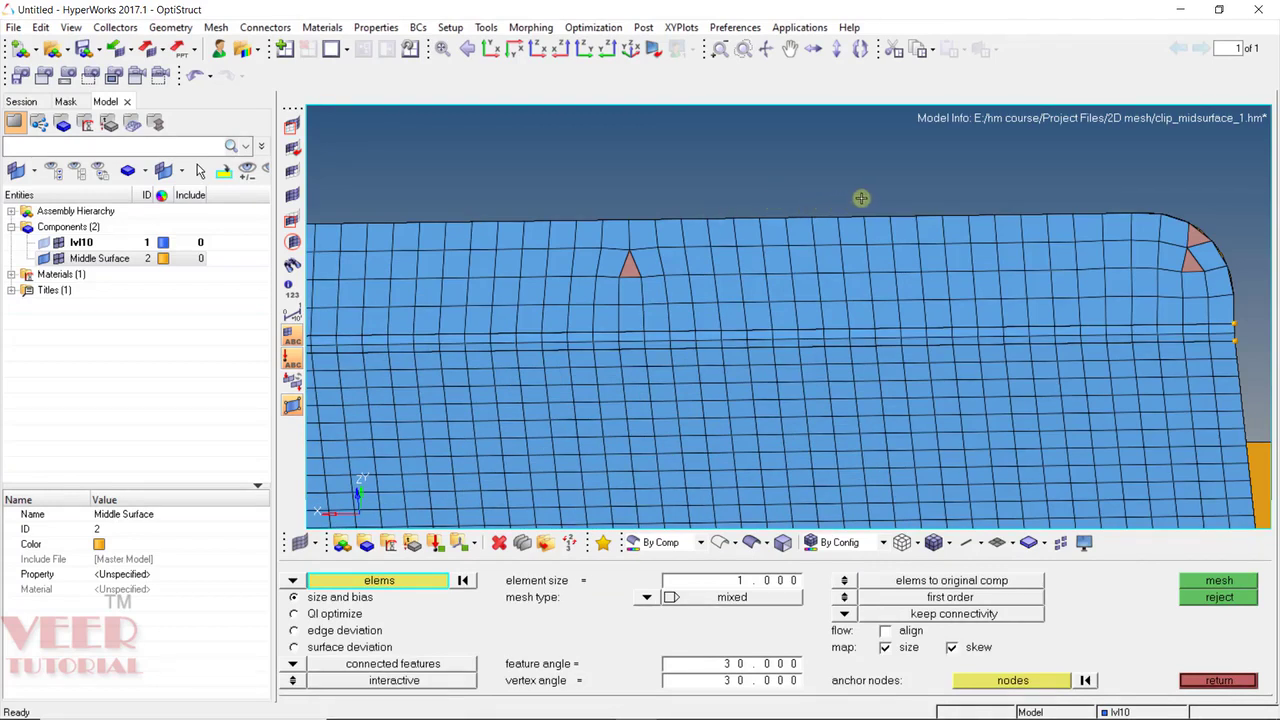
shift+drag(863, 199, 418, 305)
middle_click(733, 279)
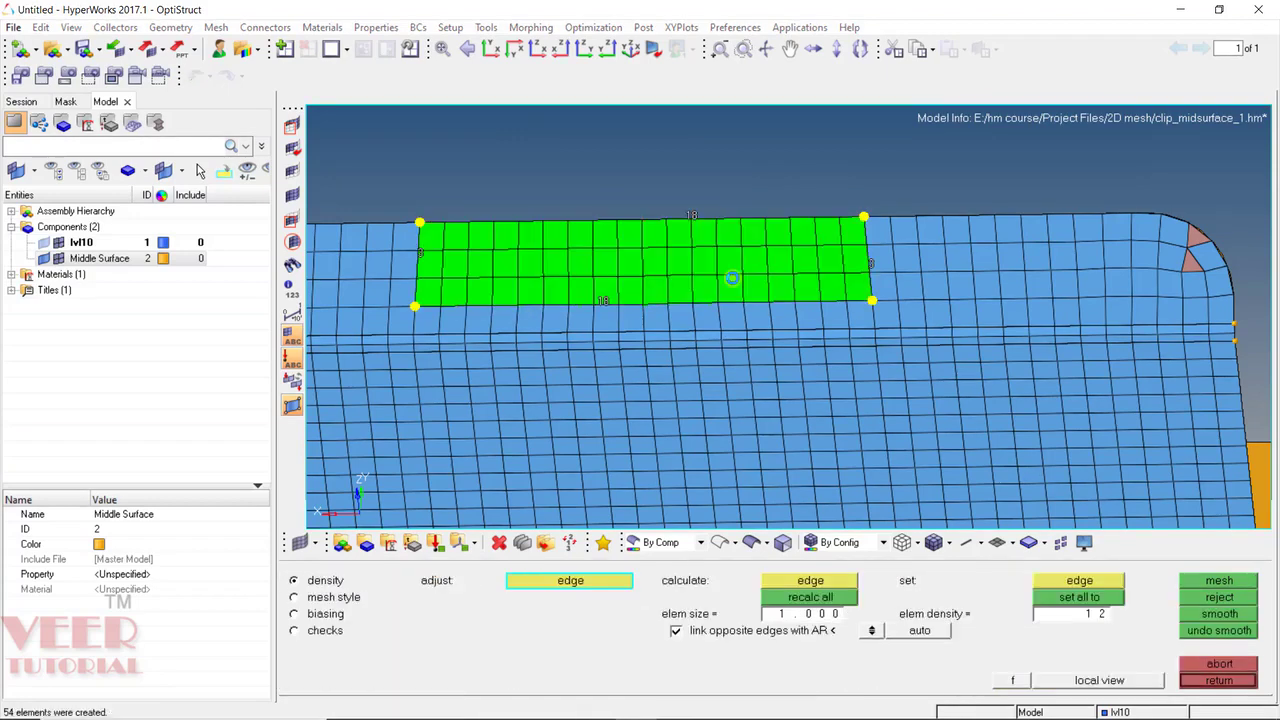
middle_click(729, 279)
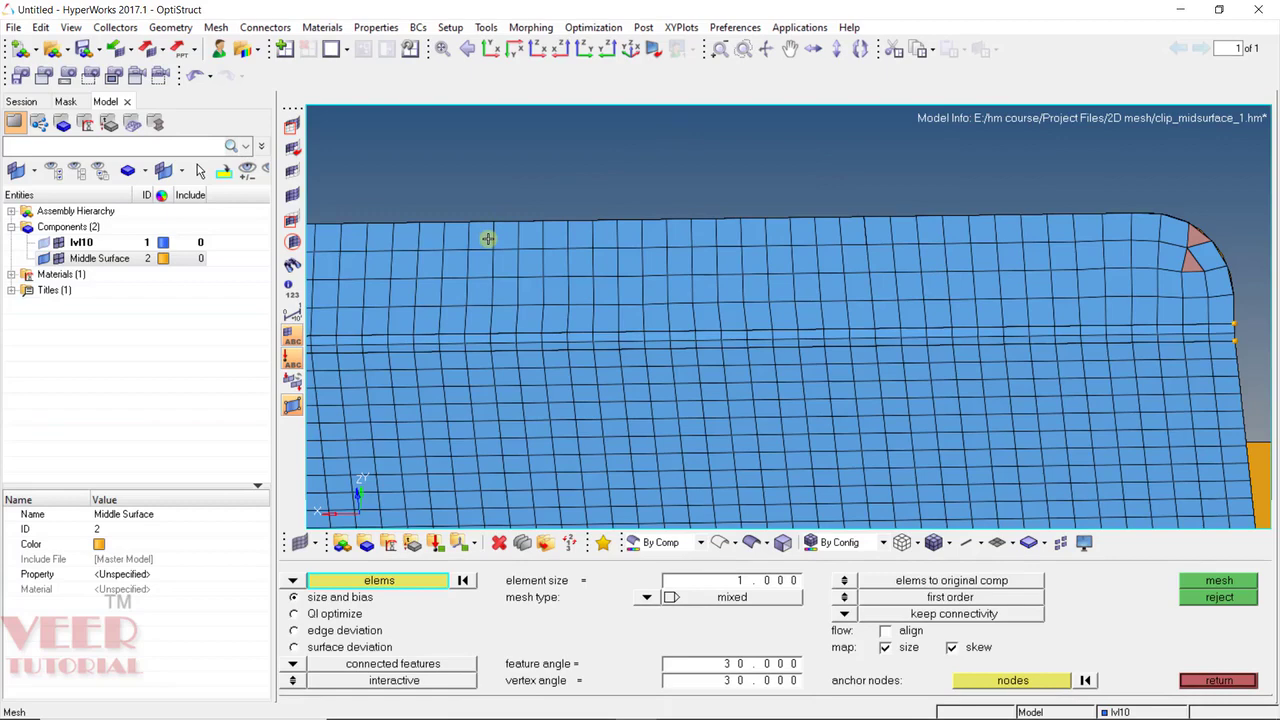
Step: Remesh the elements around the end flange's left rounded corner with the curved edge density reduced to 8, and accept
scroll(734, 294, down, 3)
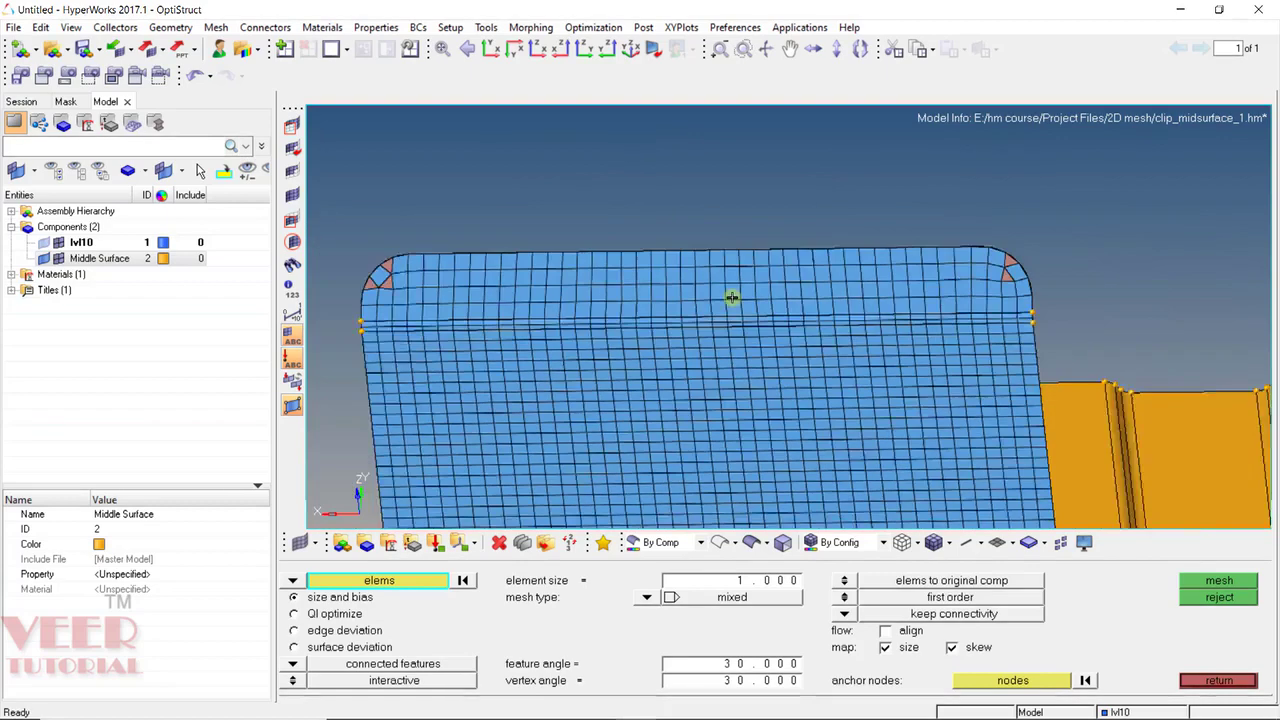
scroll(412, 310, up, 5)
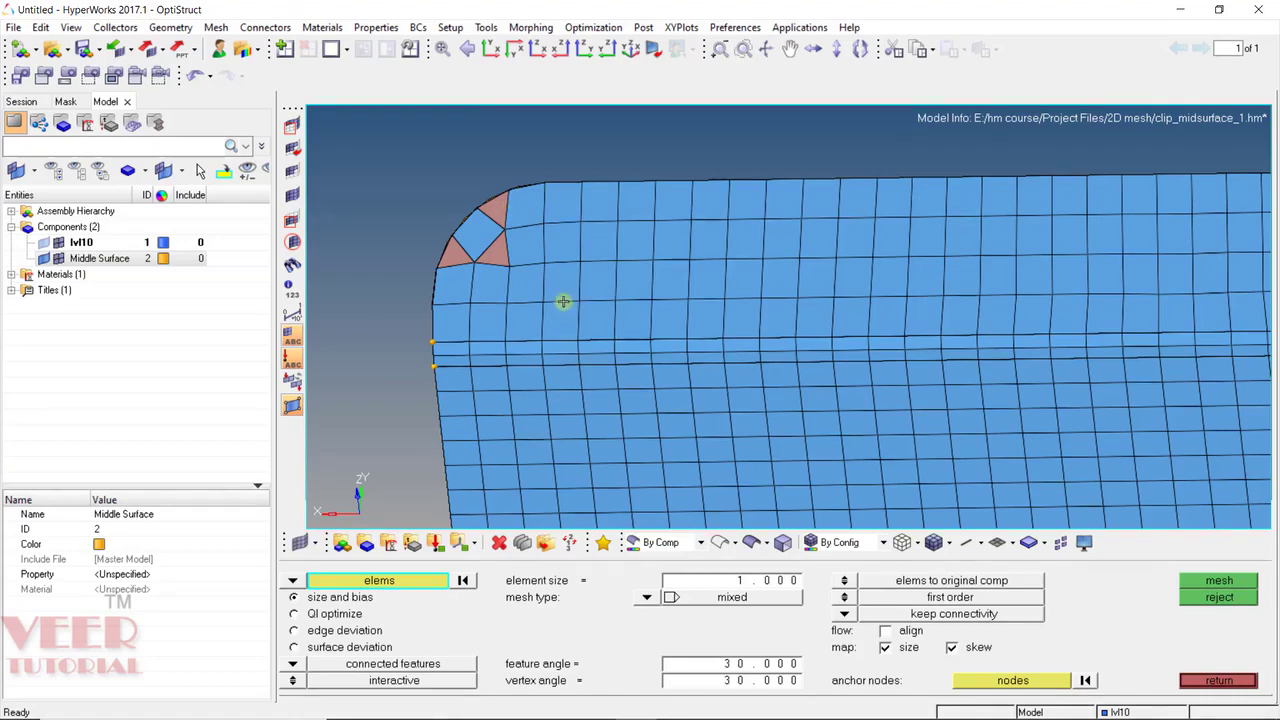
scroll(520, 365, down, 1)
scroll(580, 202, up, 3)
scroll(563, 214, down, 3)
shift+drag(386, 172, 622, 345)
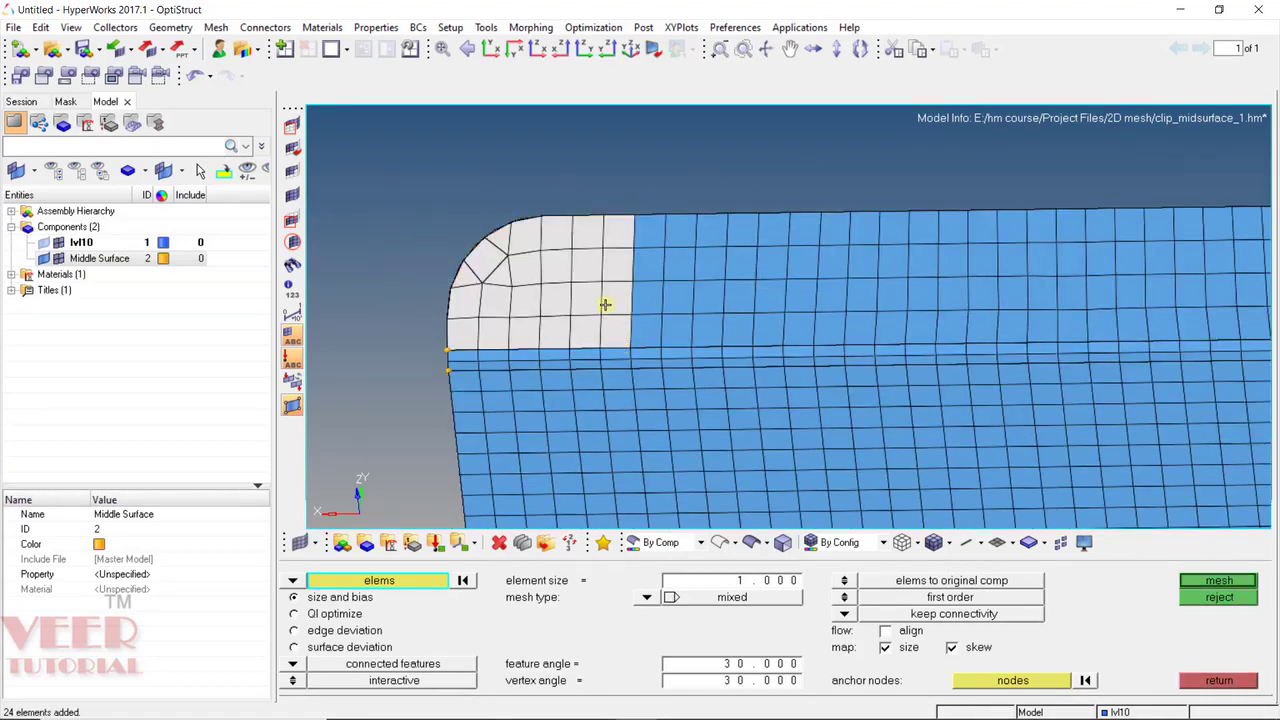
middle_click(604, 304)
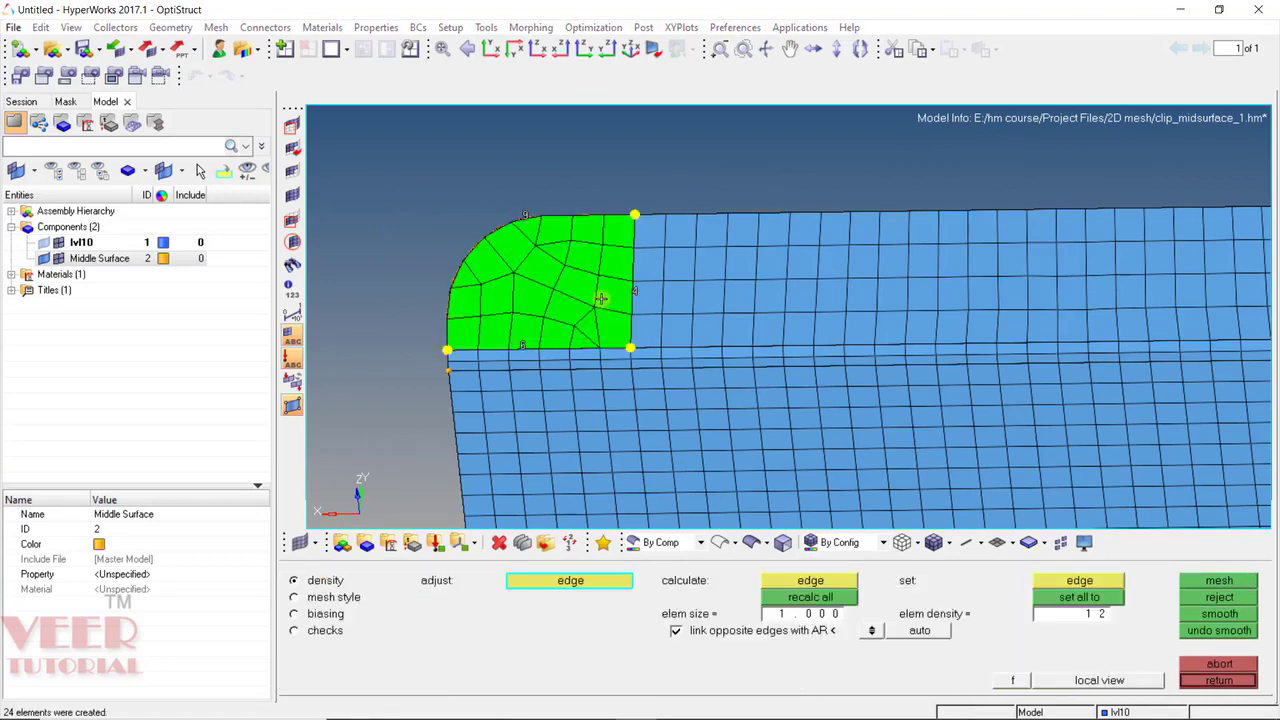
right_click(528, 214)
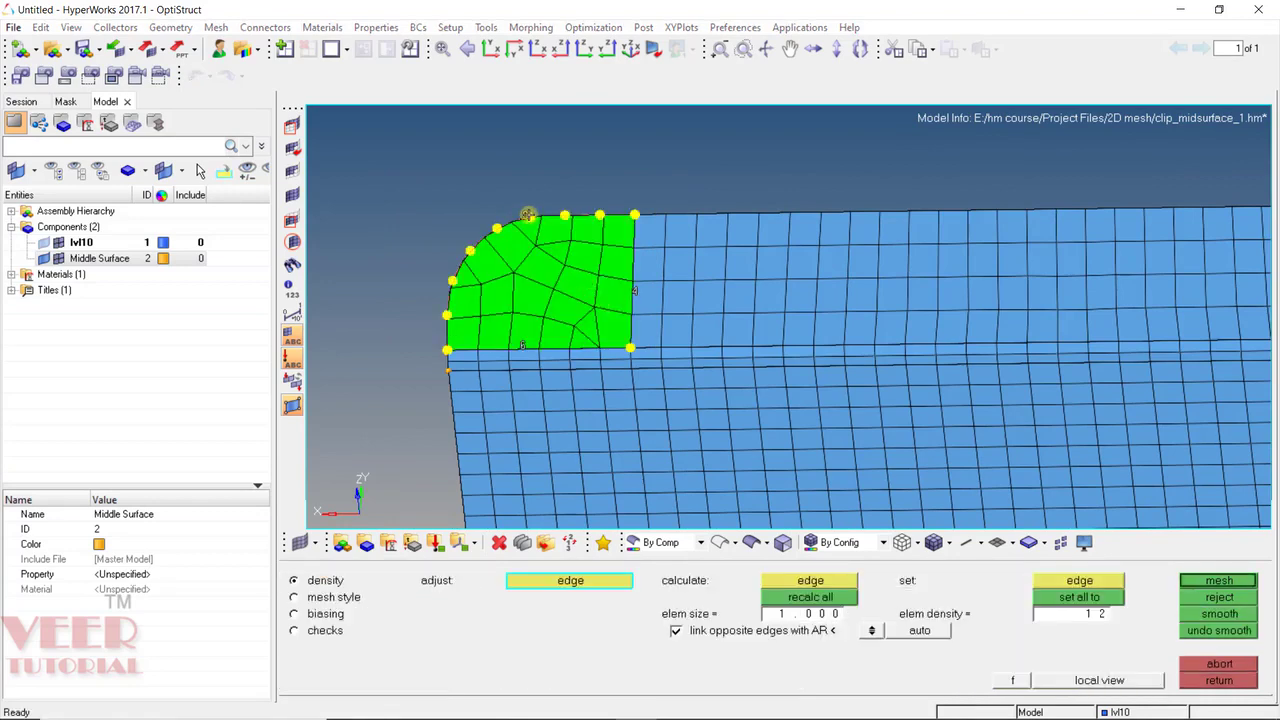
middle_click(528, 214)
key(Escape)
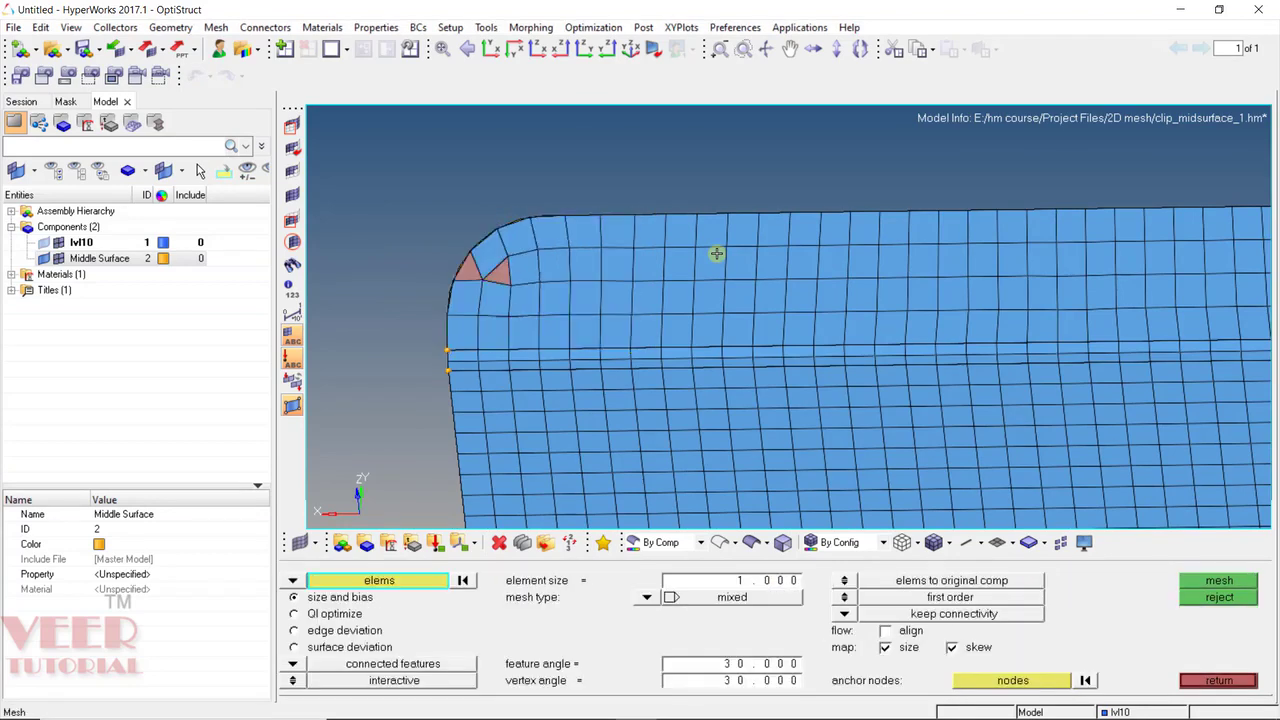
Step: Switch the automesh selection back to surfaces and mesh the vertical side wall with its upper and lower fillets at size 1.000, mixed type
ctrl+scroll(467, 206, down, 8)
ctrl+drag(602, 280, 526, 304)
ctrl+drag(740, 326, 588, 423)
ctrl+scroll(534, 428, up, 6)
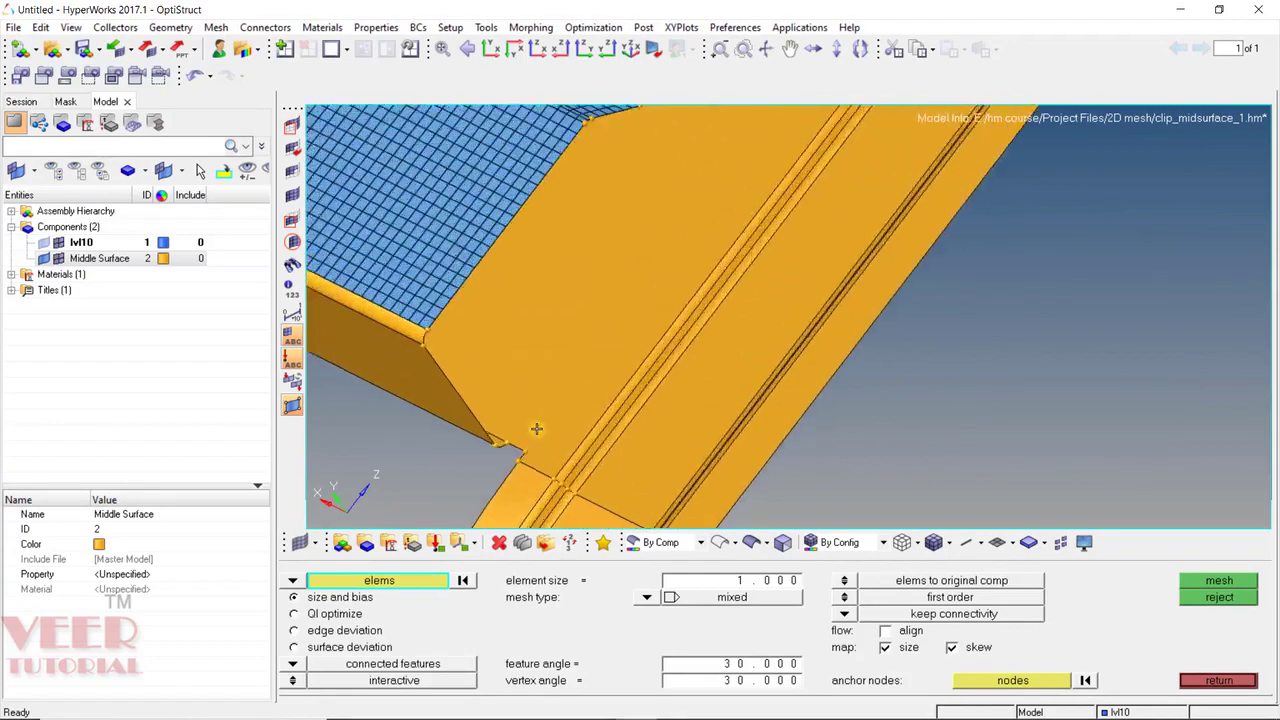
ctrl+drag(865, 423, 502, 264)
ctrl+scroll(546, 369, down, 6)
ctrl+scroll(502, 264, up, 6)
click(292, 581)
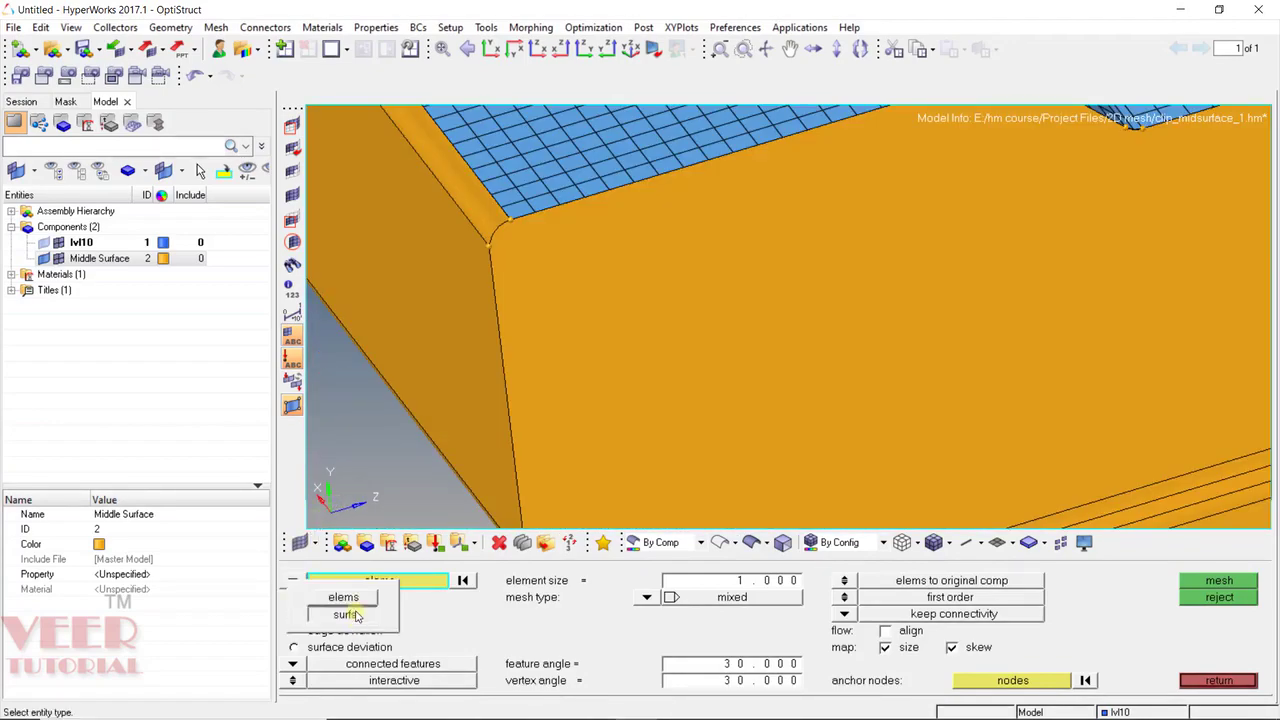
click(343, 611)
click(463, 222)
ctrl+drag(463, 222, 561, 348)
click(1218, 580)
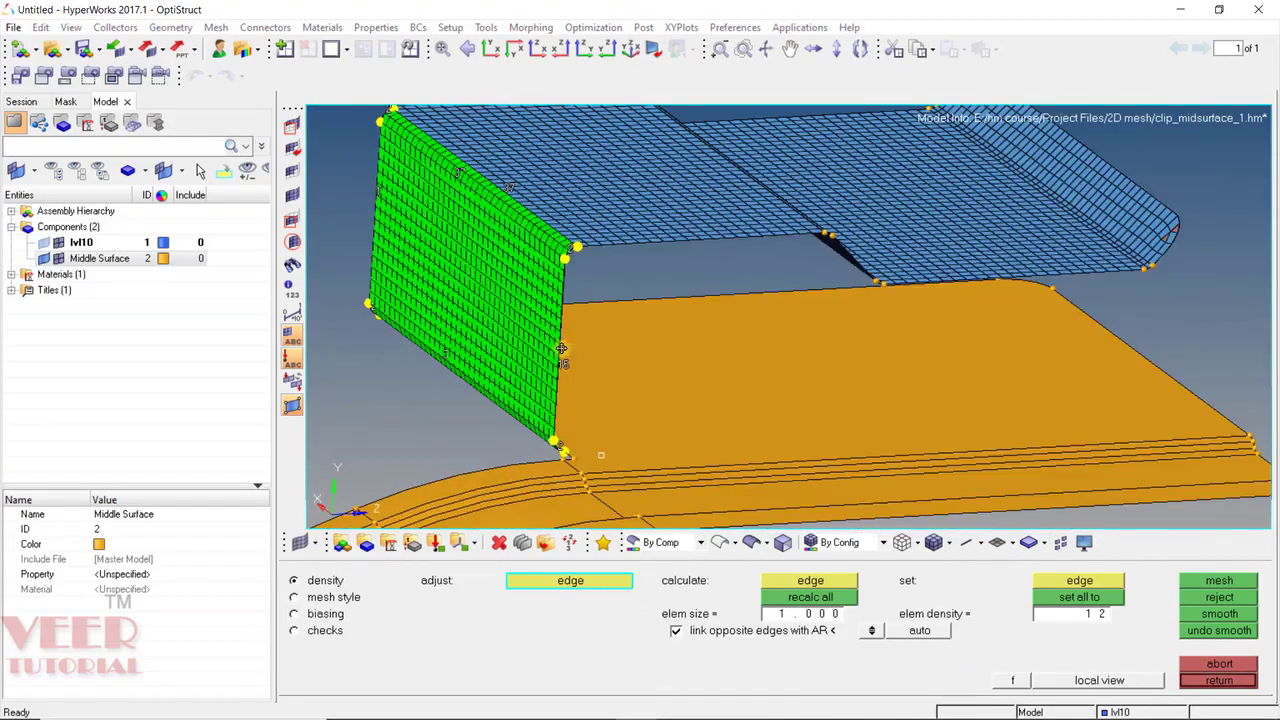
Step: Examine the element rows across the side wall's upper fillet at both of its curved ends
scroll(556, 228, up, 4)
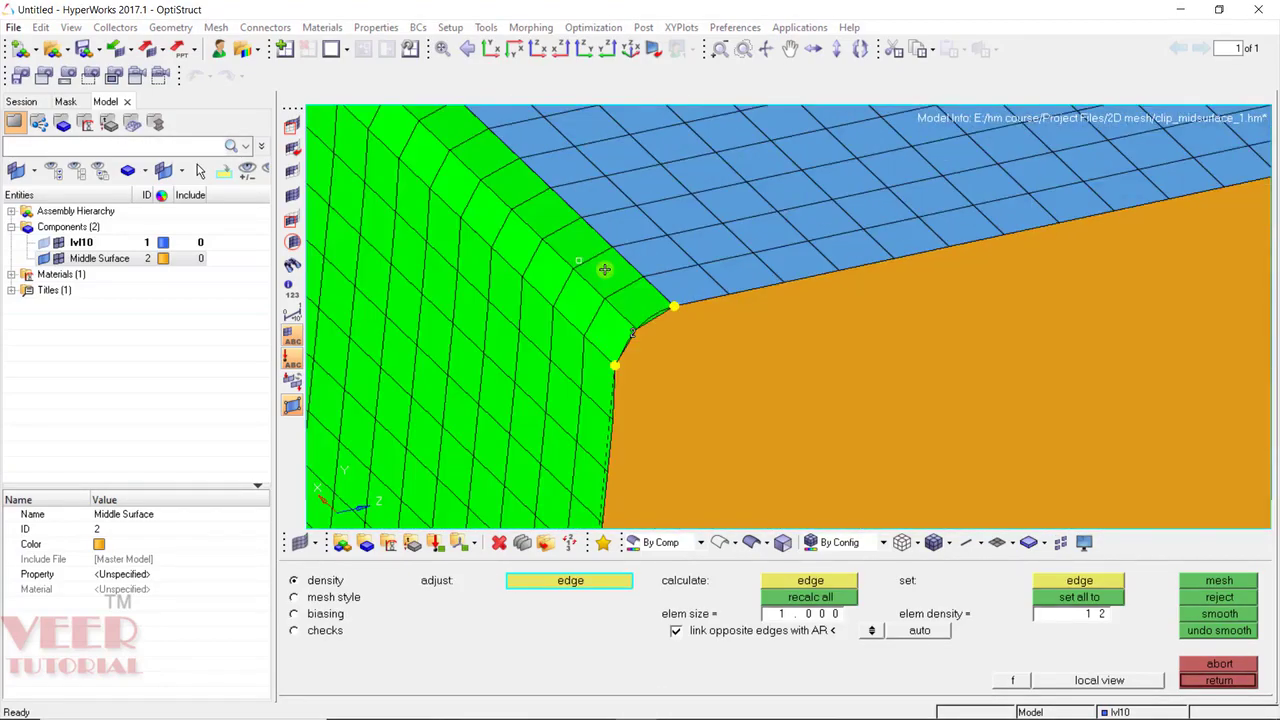
scroll(604, 269, down, 5)
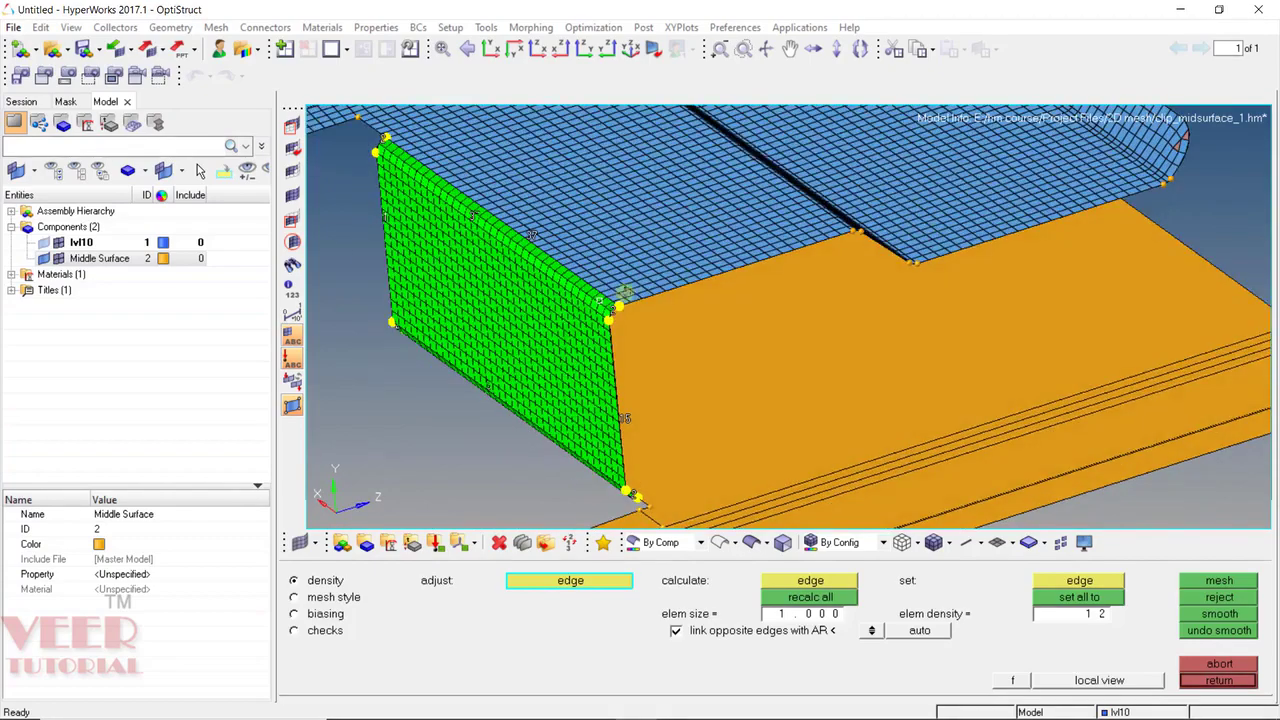
scroll(624, 292, up, 5)
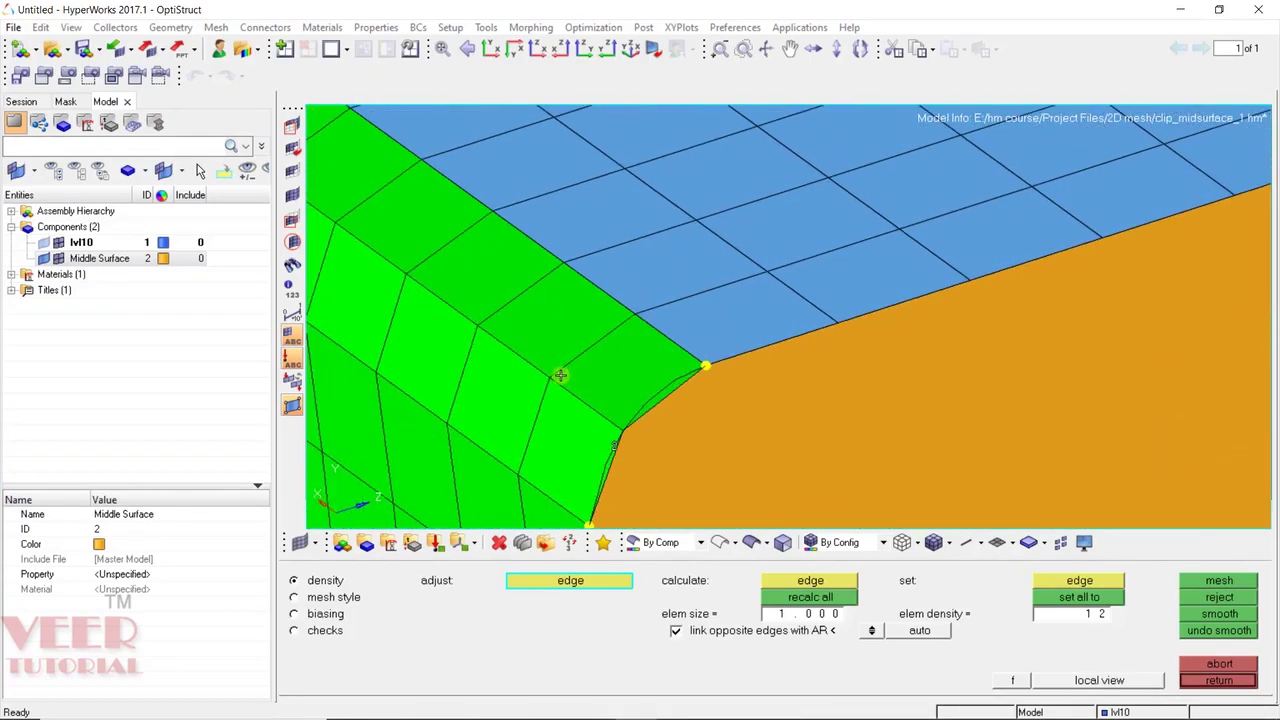
ctrl+click(561, 375)
mouse_move(890, 378)
ctrl+mouse_down()
mouse_move(897, 386)
mouse_move(554, 466)
mouse_move(462, 303)
ctrl+mouse_up()
scroll(462, 303, down, 3)
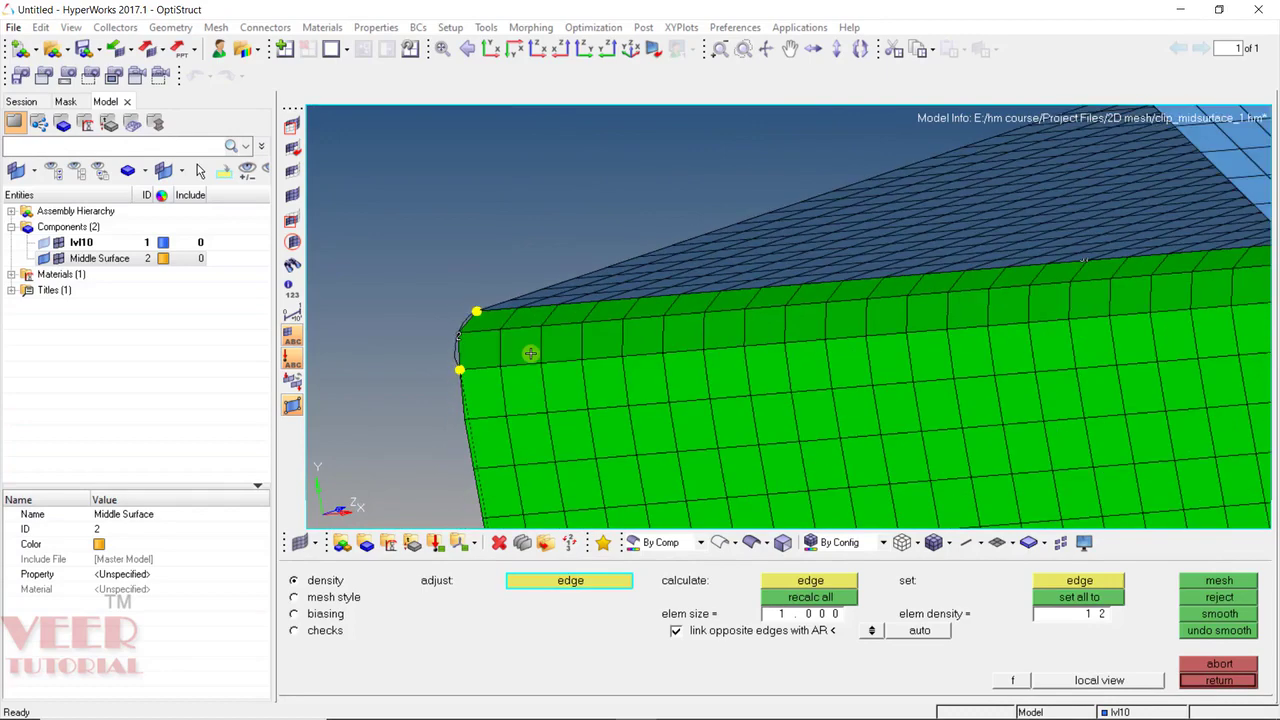
scroll(466, 355, up, 2)
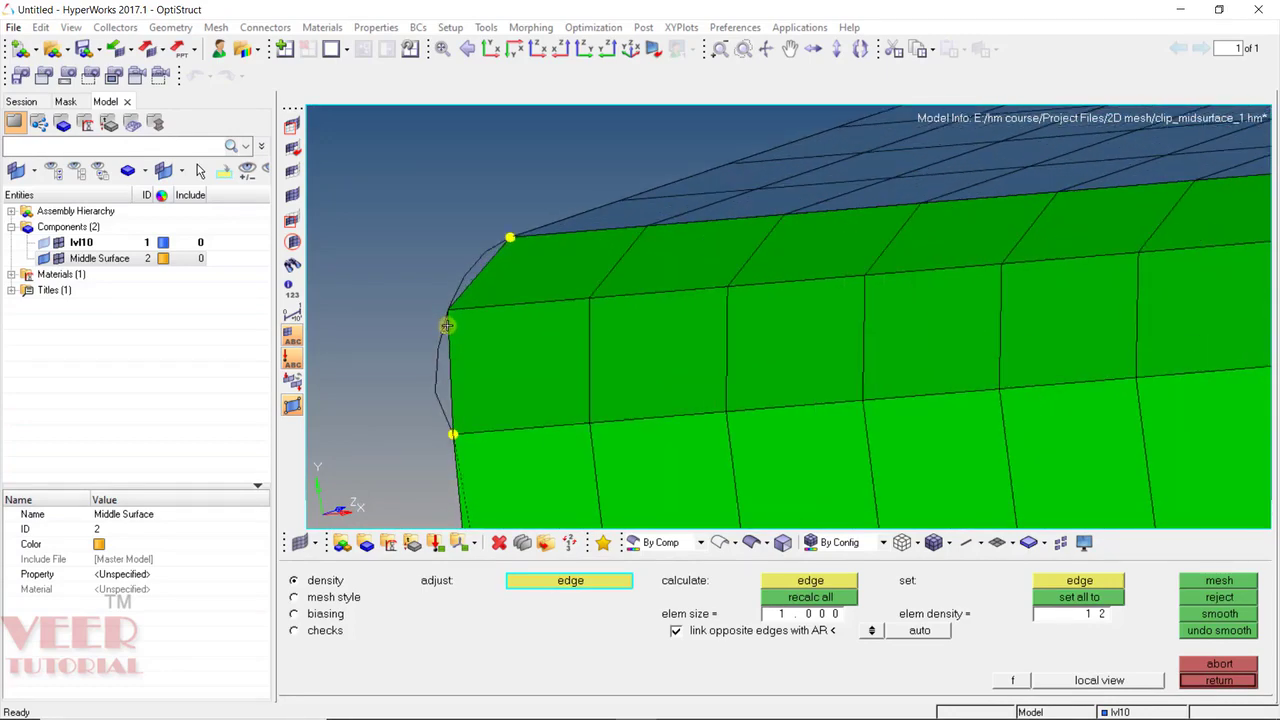
Step: Raise the edge densities across the side wall's upper and lower fillets to three elements each, remesh, and accept the result
click(441, 331)
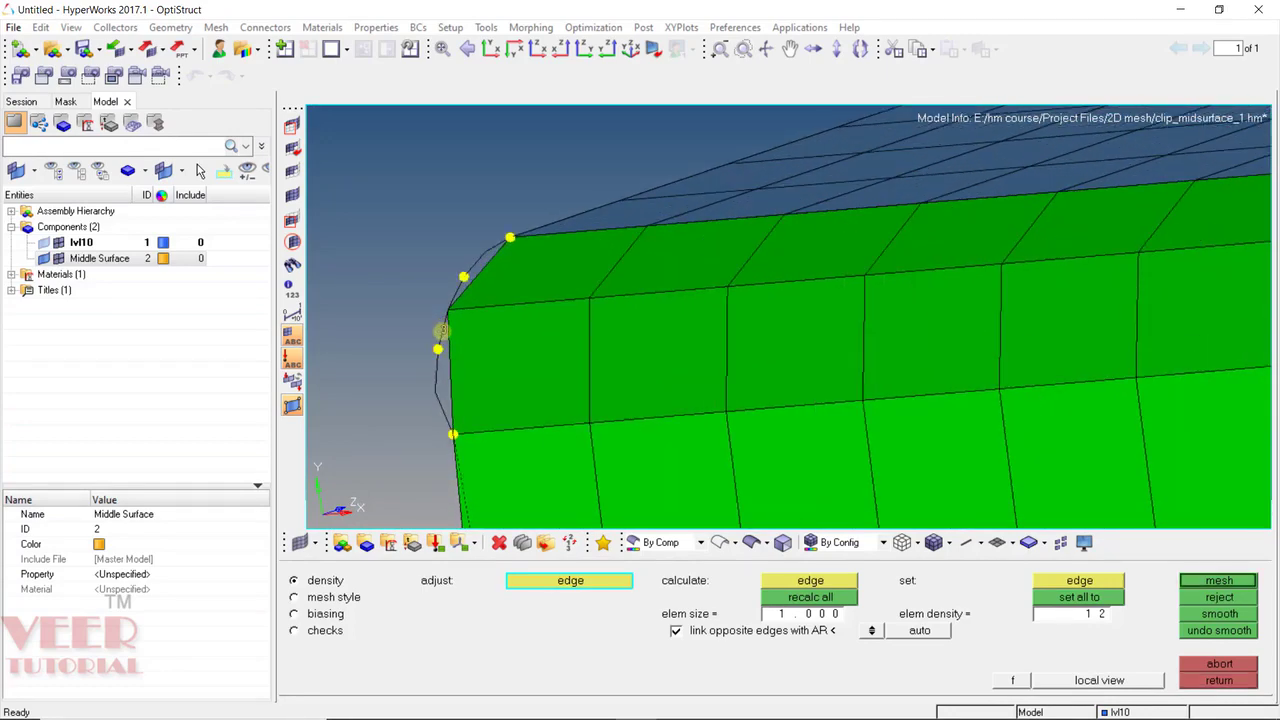
middle_click(514, 308)
scroll(526, 262, down, 7)
ctrl+drag(520, 271, 575, 352)
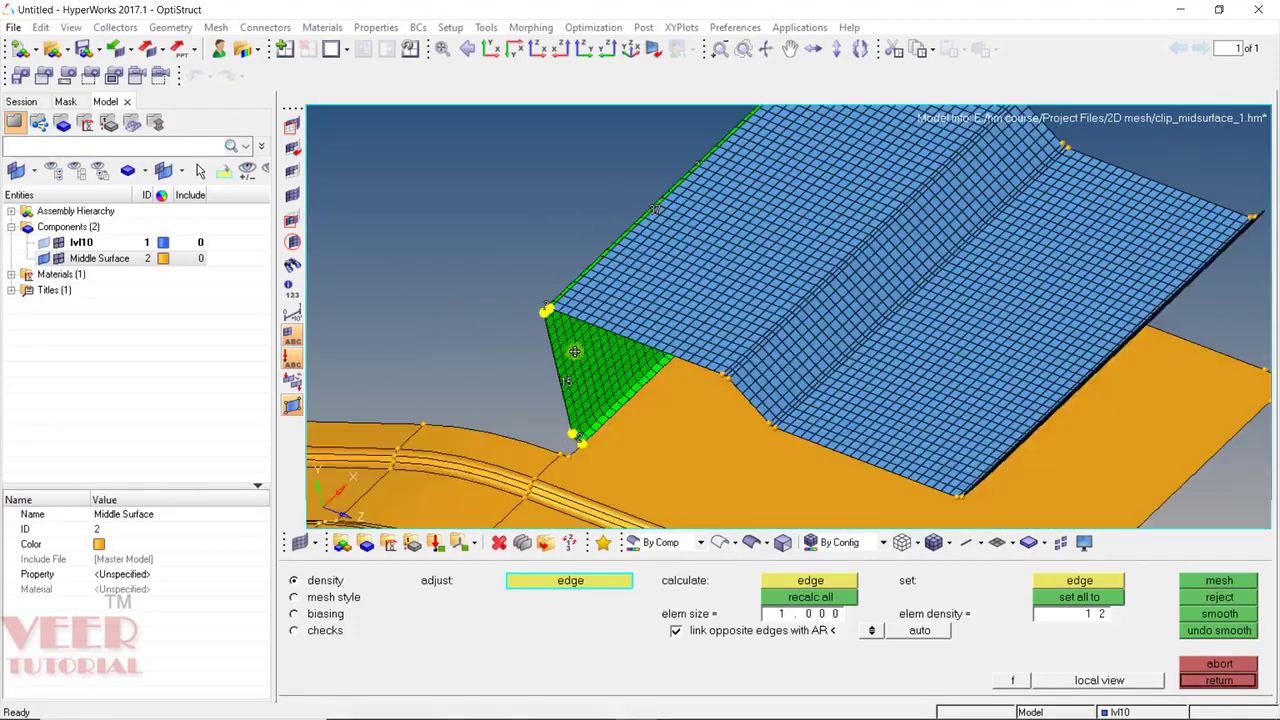
scroll(575, 351, up, 5)
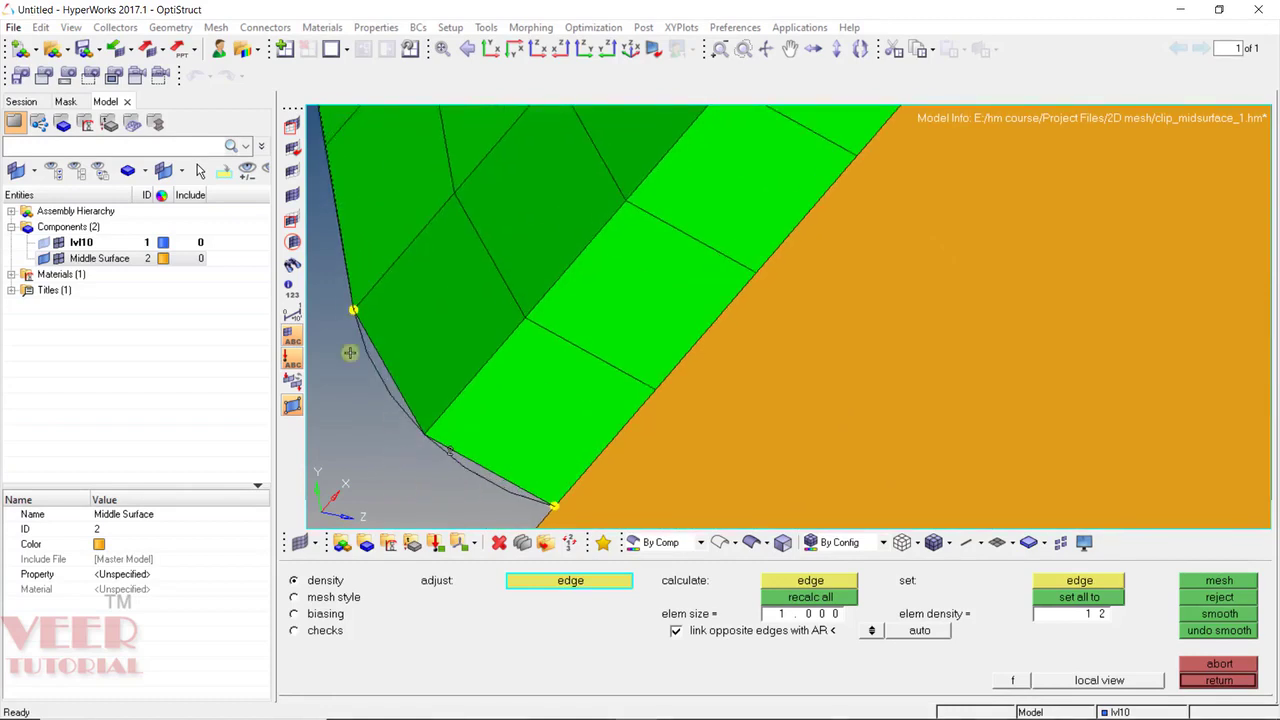
scroll(586, 326, down, 2)
scroll(479, 397, up, 4)
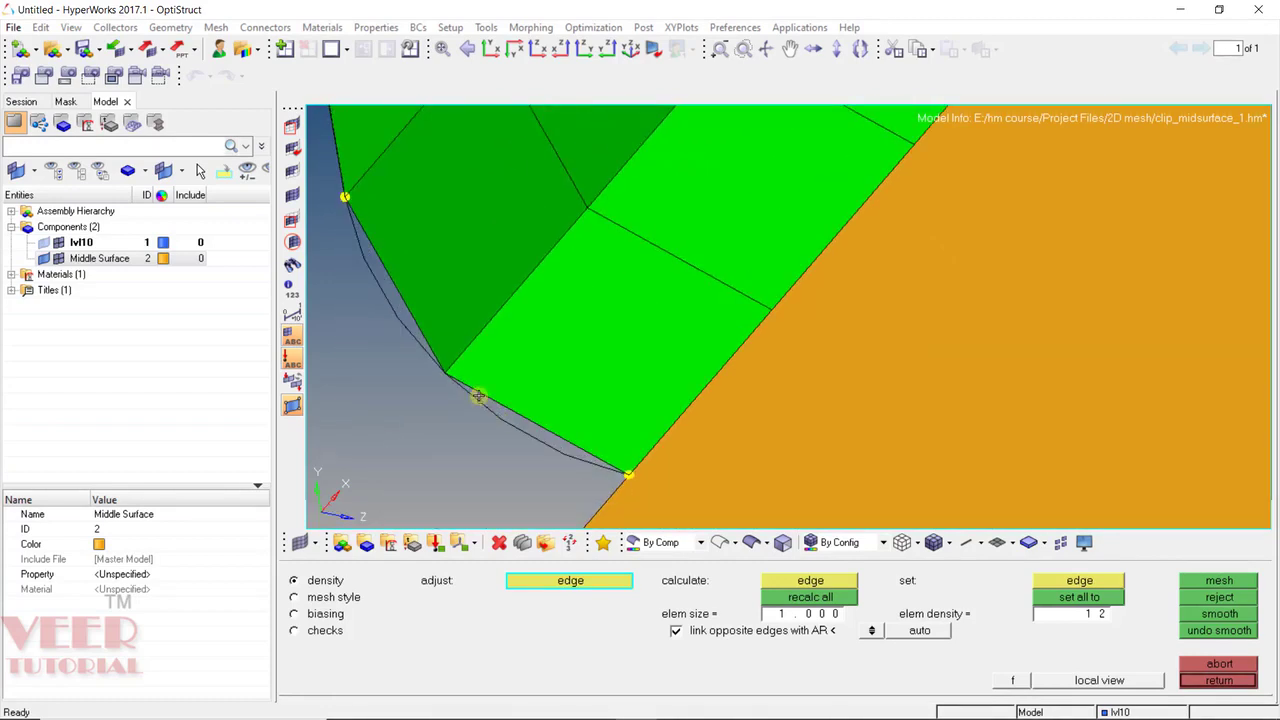
click(479, 397)
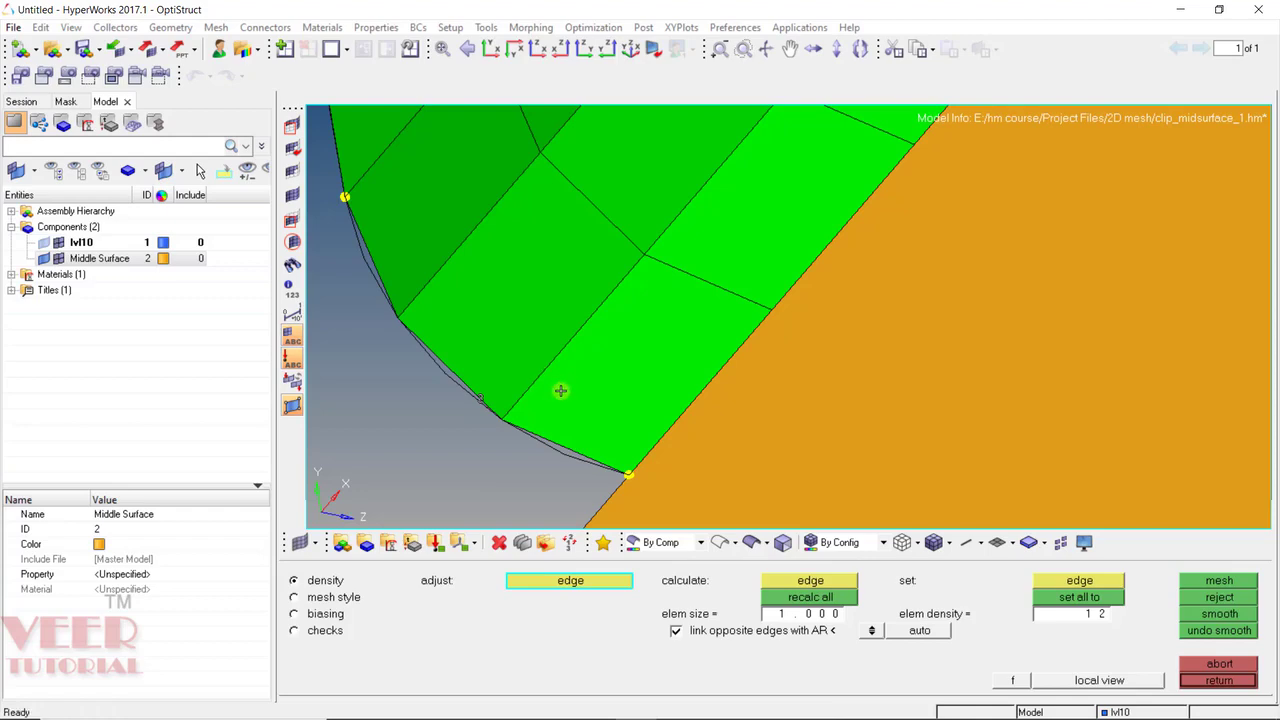
middle_click(560, 388)
key(f)
ctrl+drag(557, 386, 670, 268)
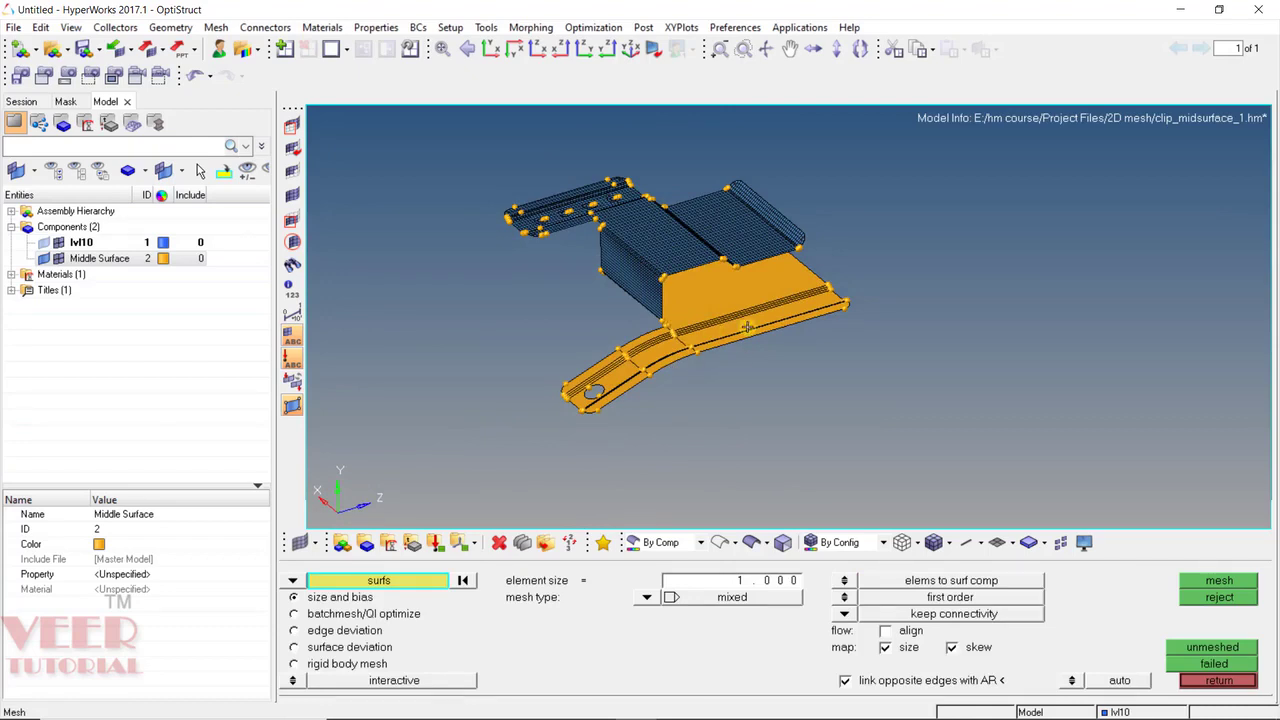
Step: Start saving the model as a new HyperMesh file in the 2D mesh folder, shortening the file name to clip_midsurface_
click(13, 27)
mouse_move(46, 120)
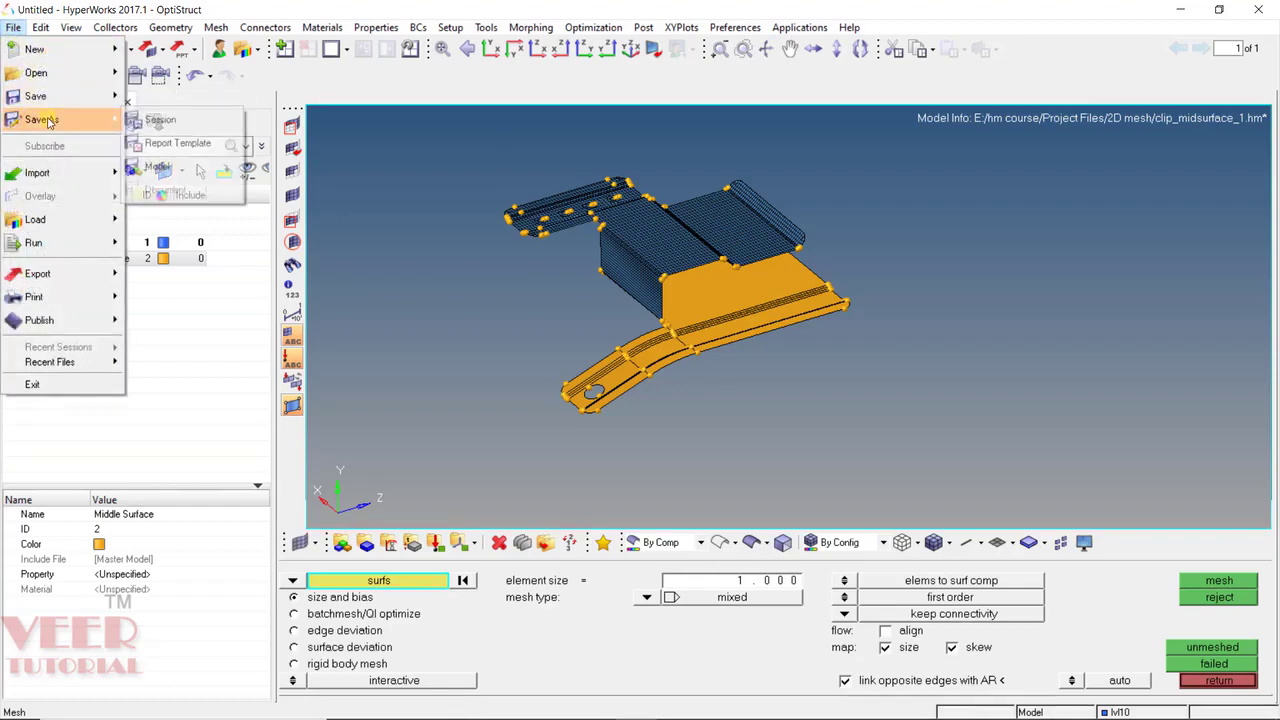
click(193, 173)
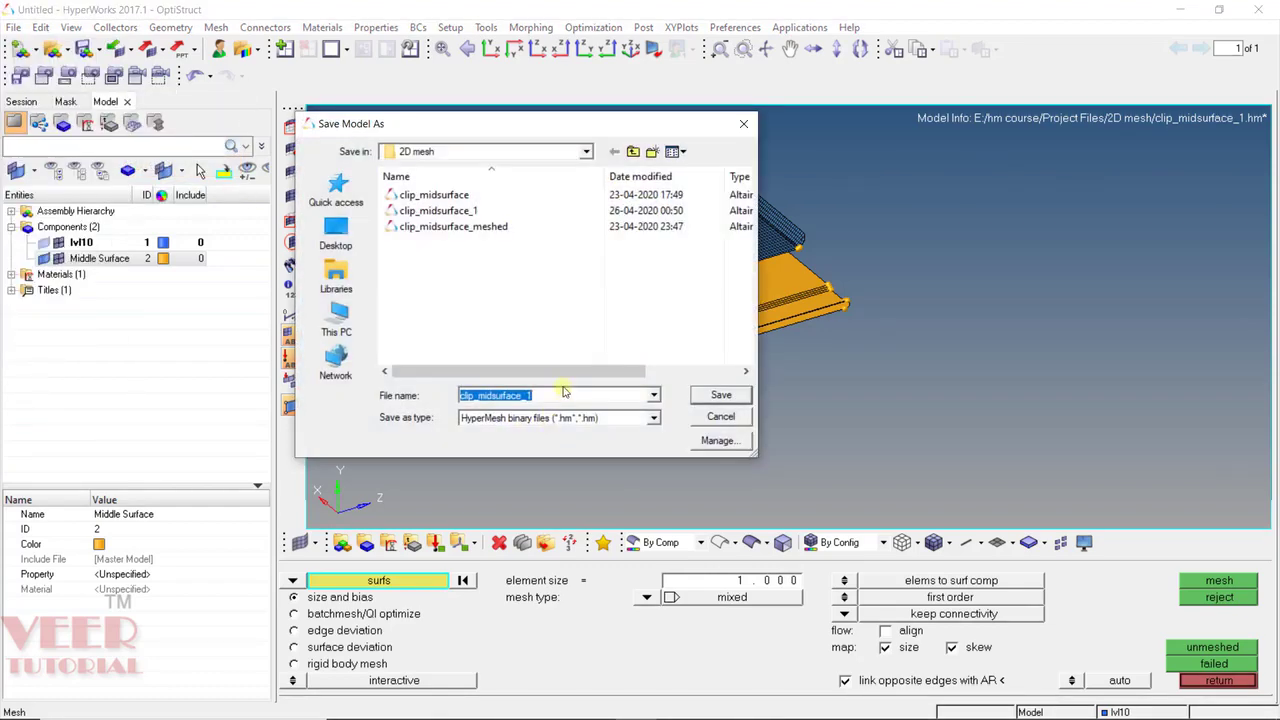
click(554, 395)
key(BackSpace)
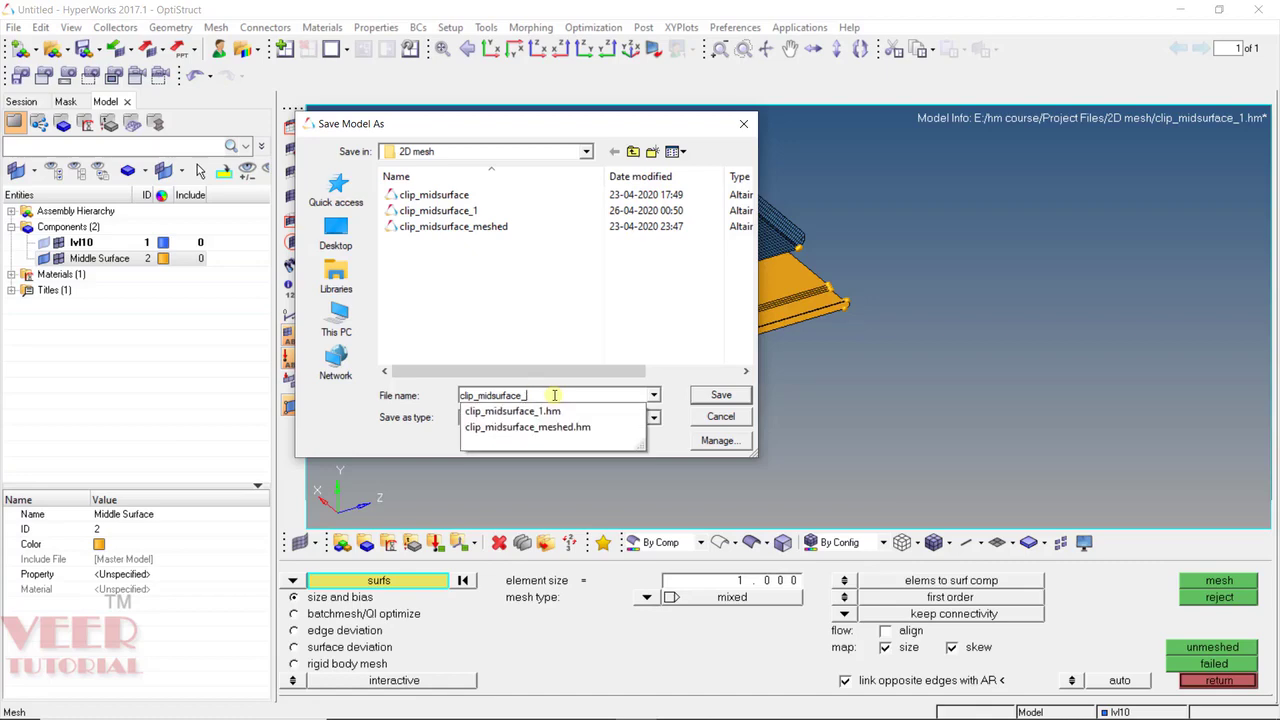